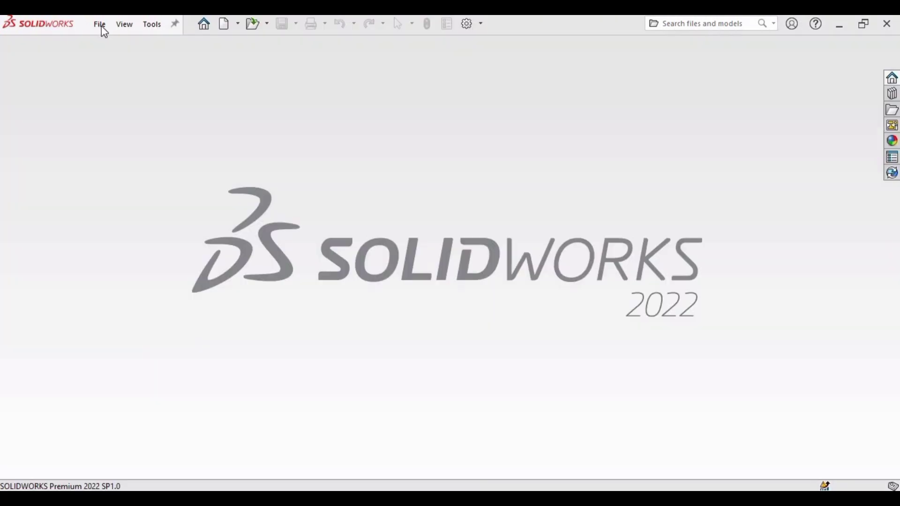
Create a new Part document and select the Top Plane.
left_click(100, 24)
left_click(117, 44)
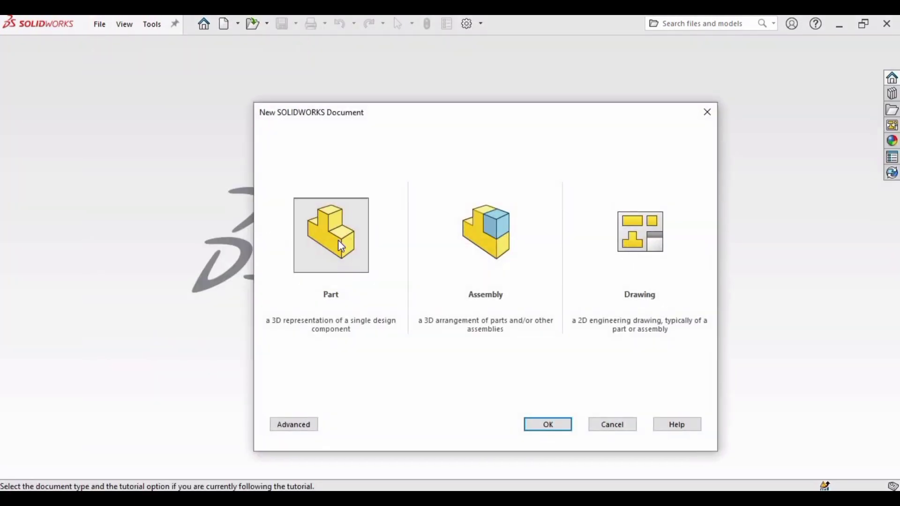
left_click(547, 425)
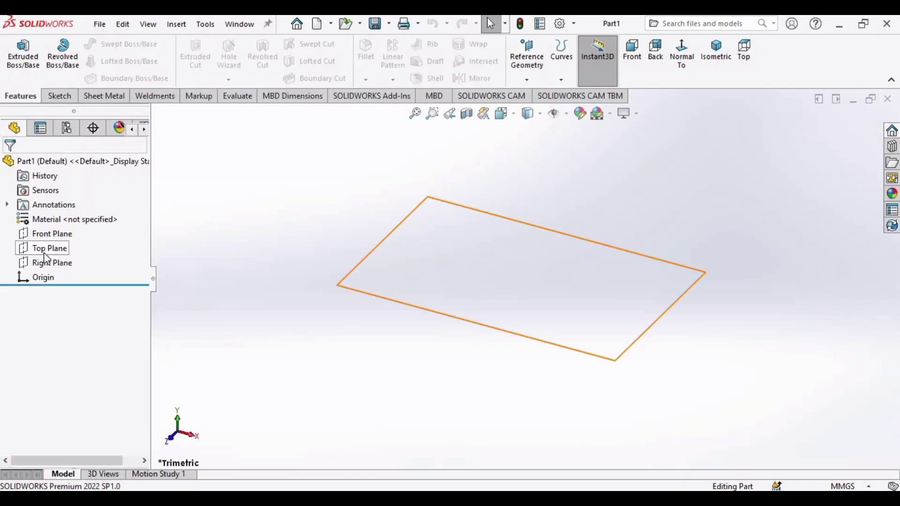
left_click(45, 249)
Start a sketch on the Top Plane and draw a horizontal centreline through the origin.
left_click(54, 230)
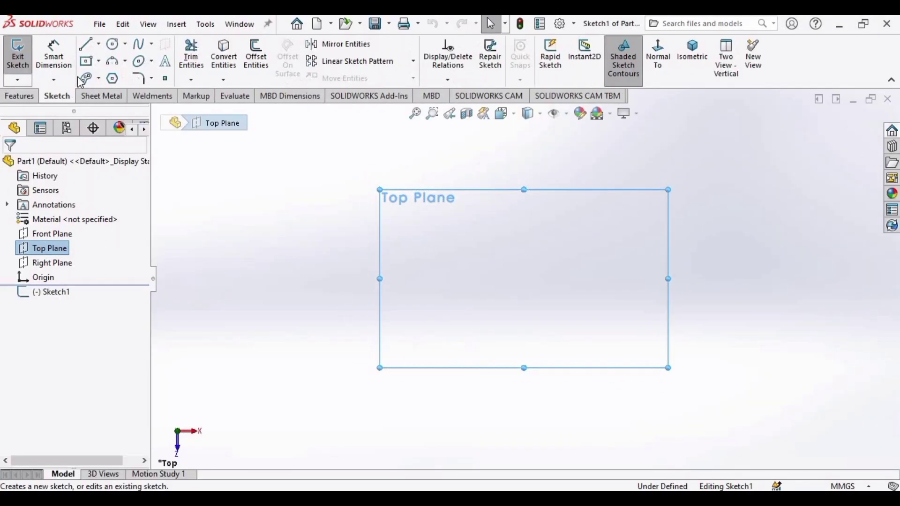
left_click(99, 43)
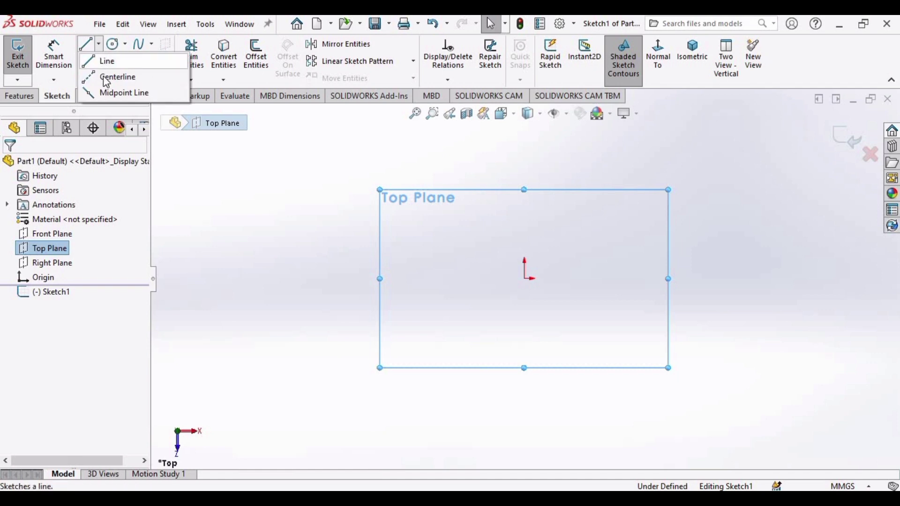
left_click(136, 77)
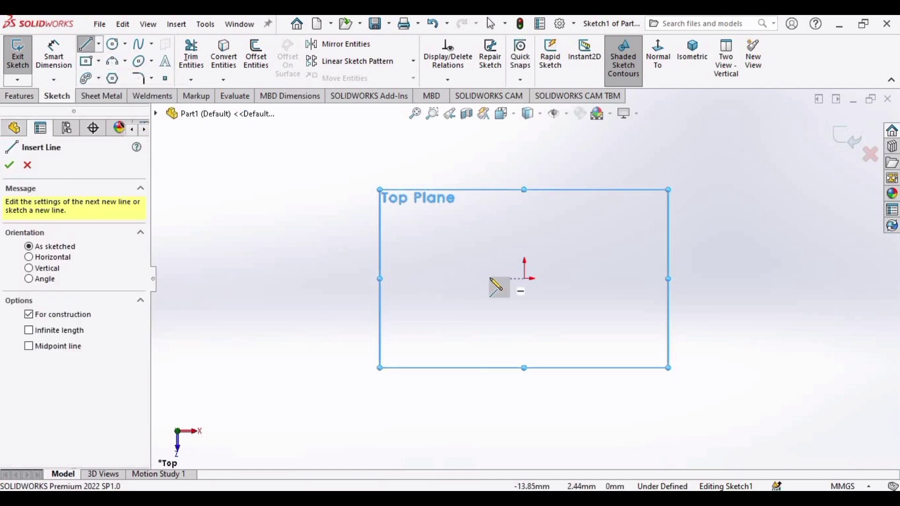
left_click(443, 279)
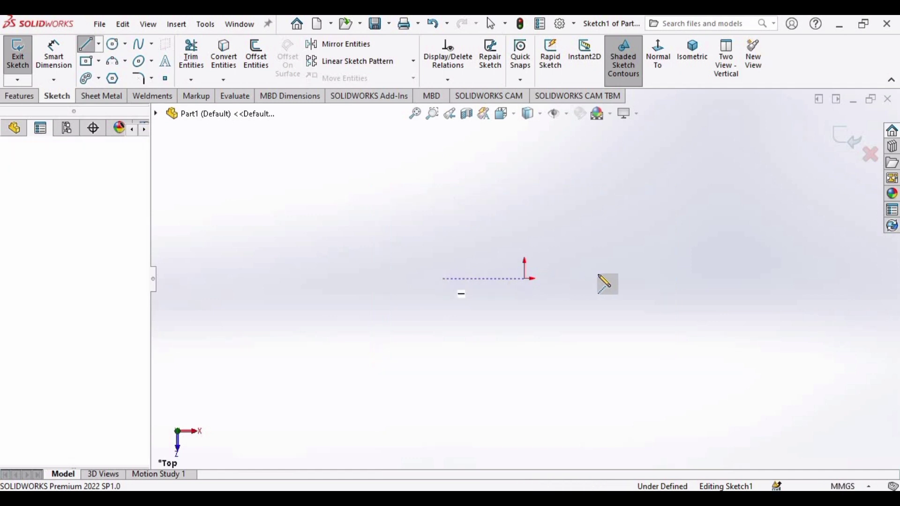
left_click(632, 278)
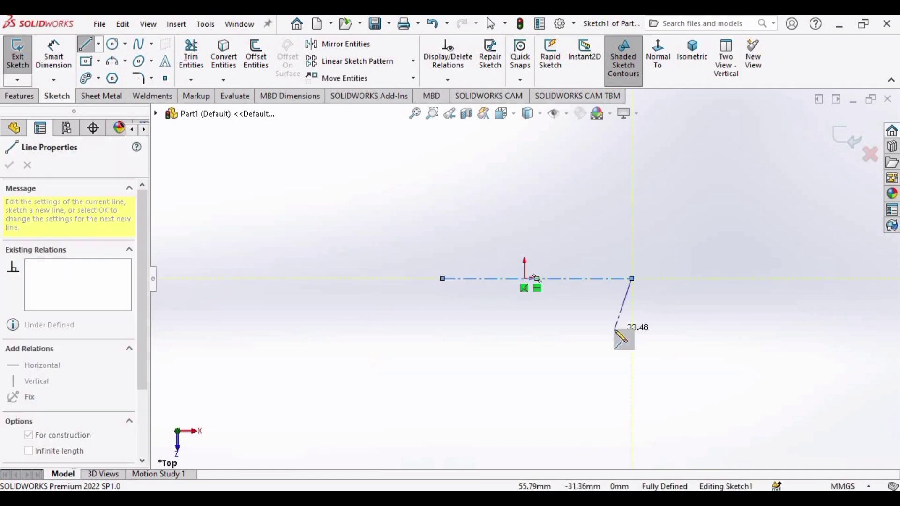
key("Escape")
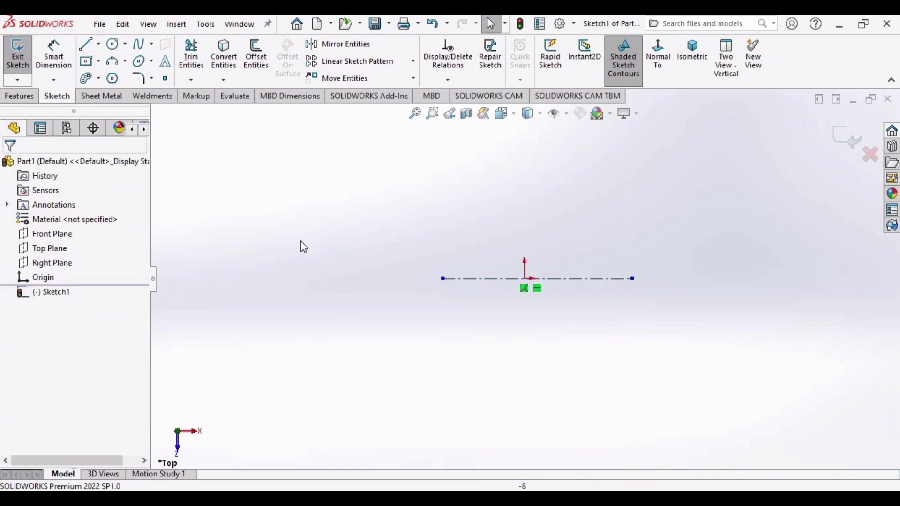
Draw a vertical centreline crossing the origin from above to below.
left_click(99, 45)
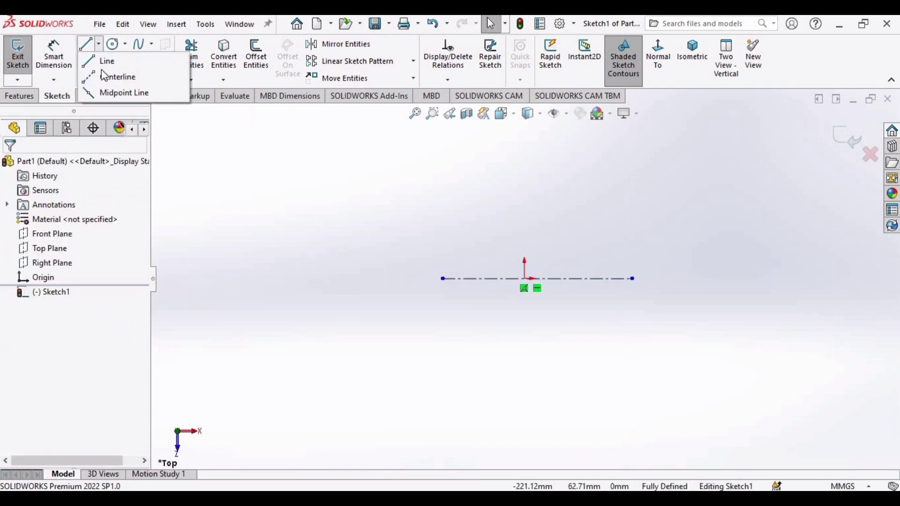
left_click(118, 80)
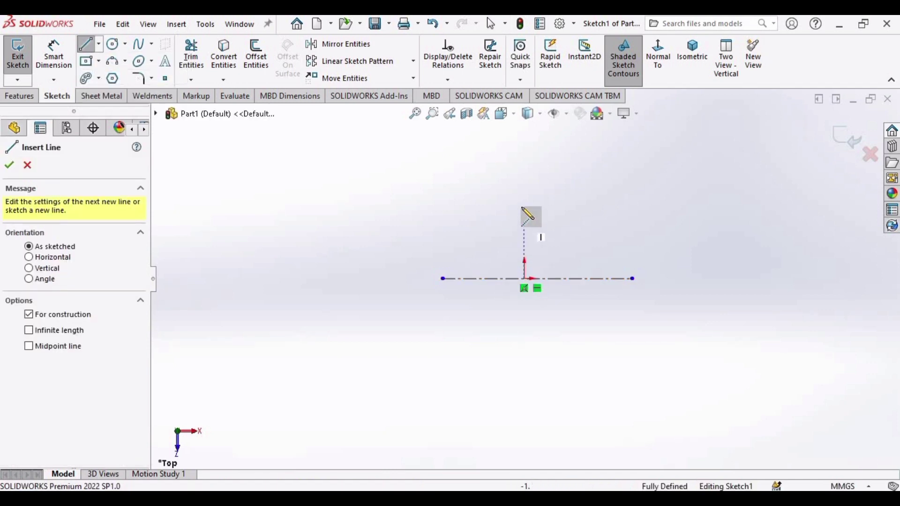
left_click(524, 188)
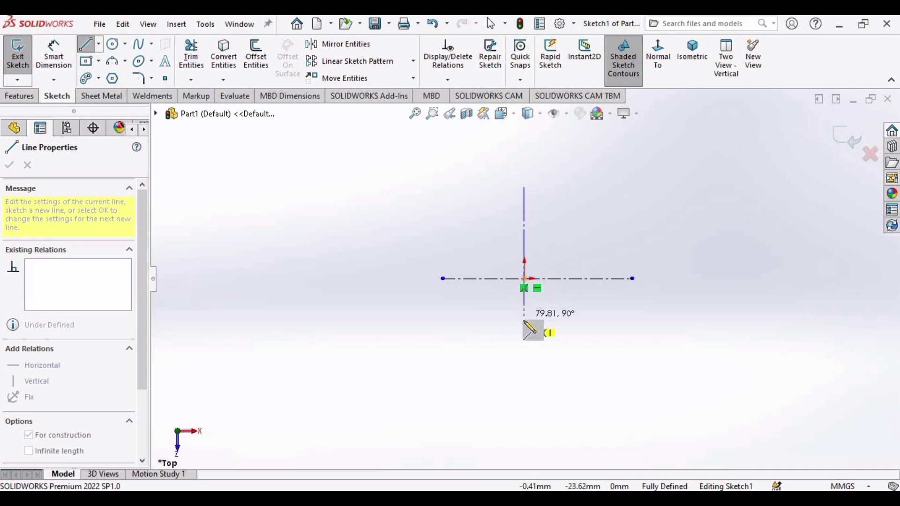
left_click(524, 360)
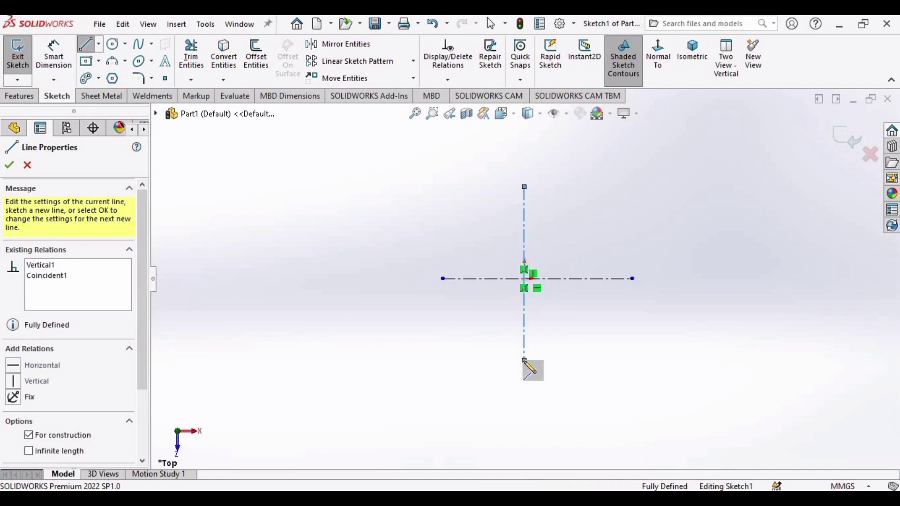
key("Escape")
scroll(544, 298, "down", 2)
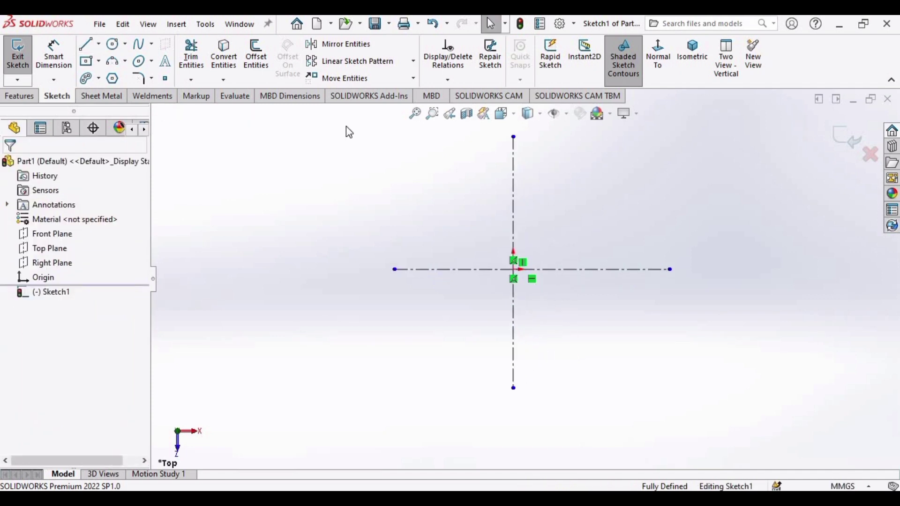
scroll(600, 155, "down", 1)
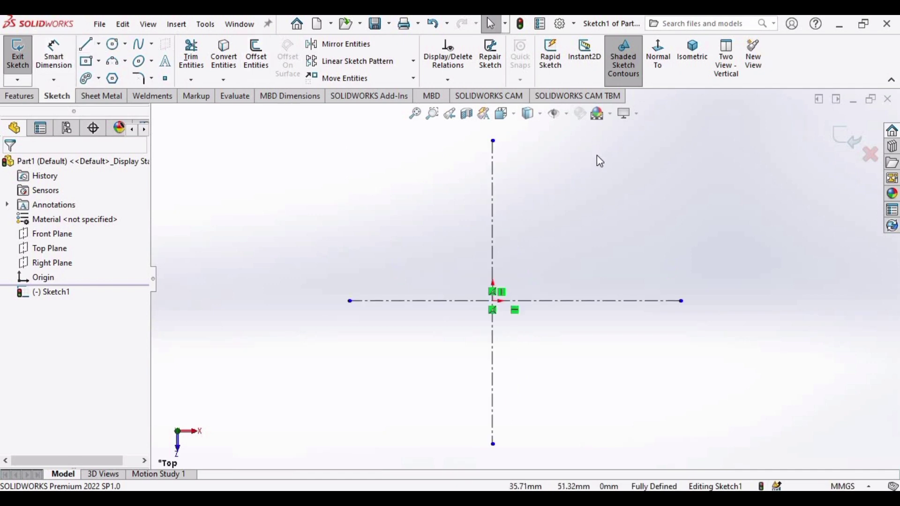
Add a Symmetric relation between the vertical centreline's top and bottom endpoints and the horizontal centreline.
left_click(494, 140)
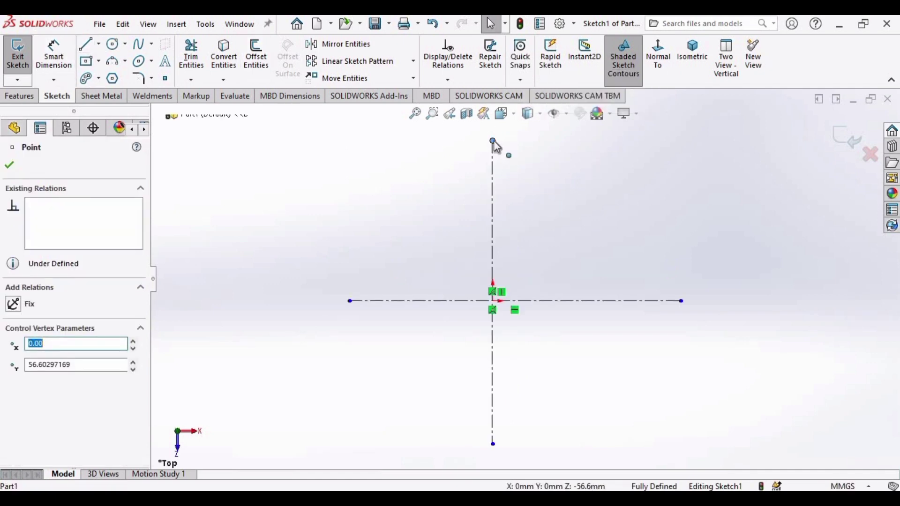
left_click(493, 444, "ctrl")
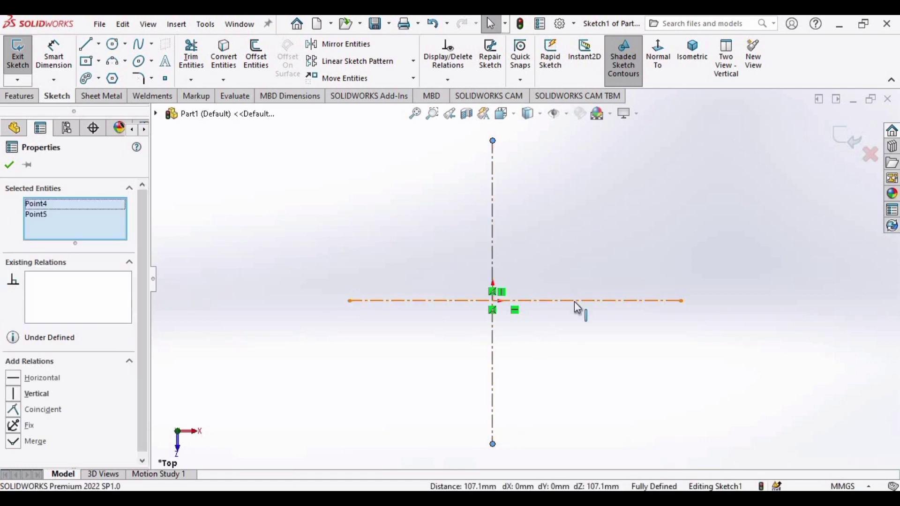
left_click(578, 307, "ctrl")
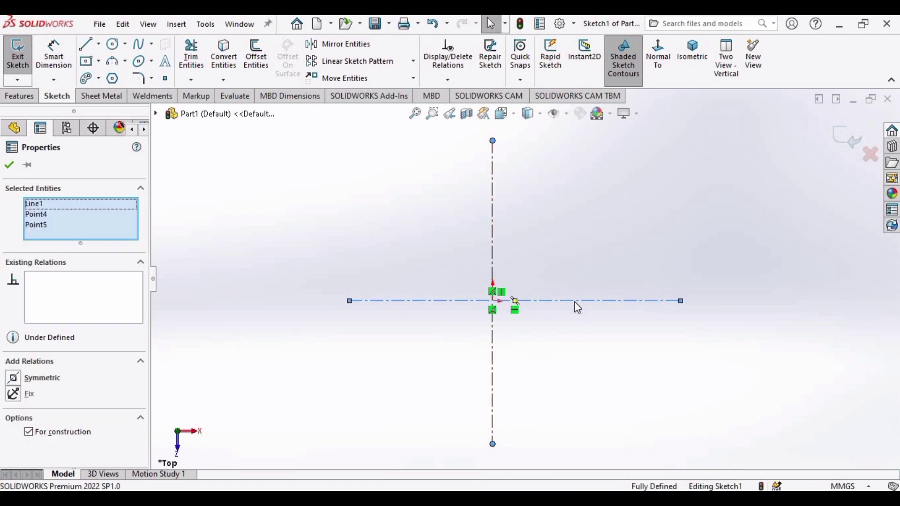
left_click(31, 380)
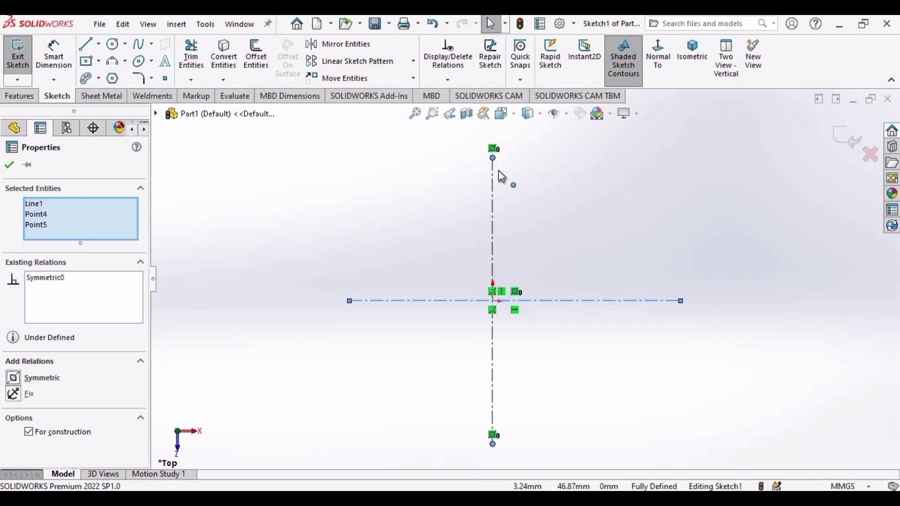
left_click(114, 51)
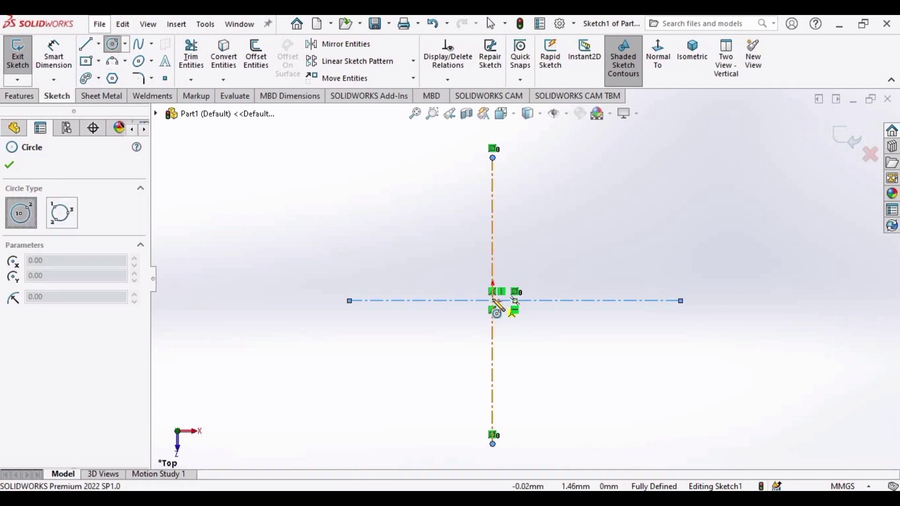
Draw a large circle centred on the origin and fit the sketch in view.
scroll(494, 302, "down", 2)
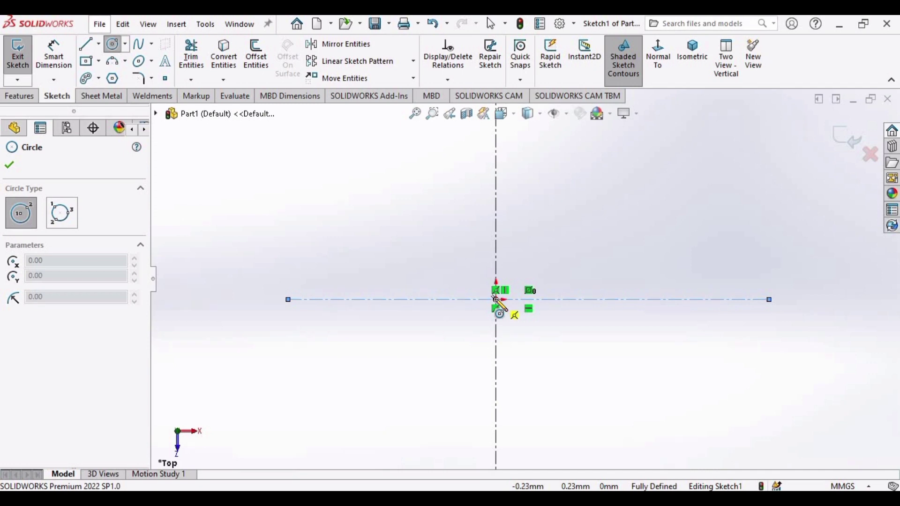
left_click(496, 299)
left_click(533, 140)
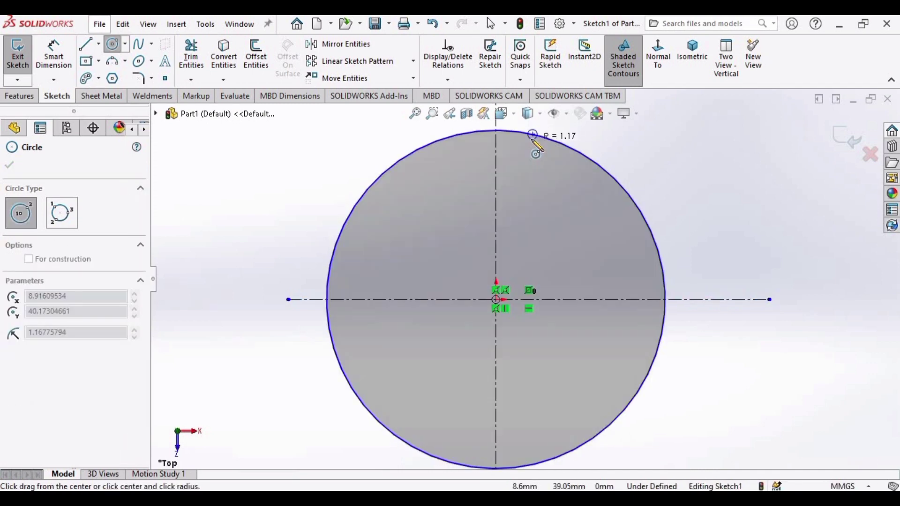
key("f")
key("Escape")
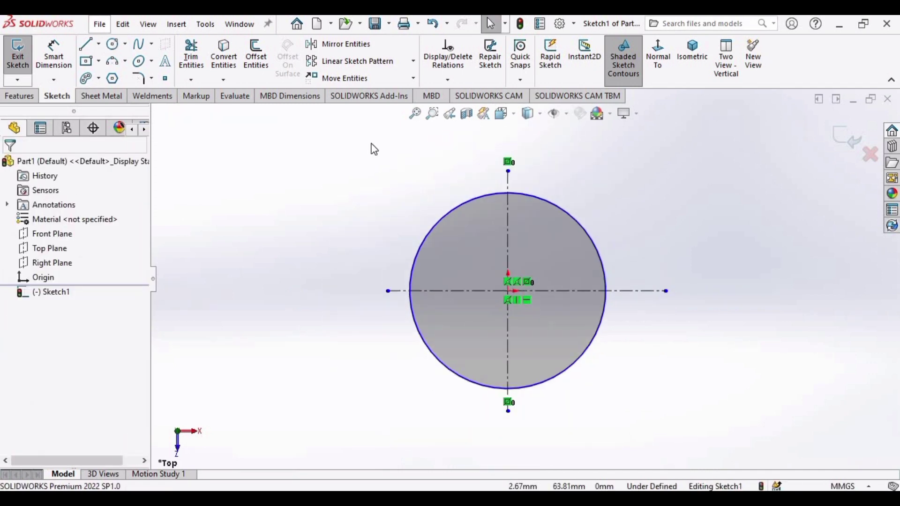
Dimension the vertical centreline to 100 mm and check the document's unit system.
left_click(53, 53)
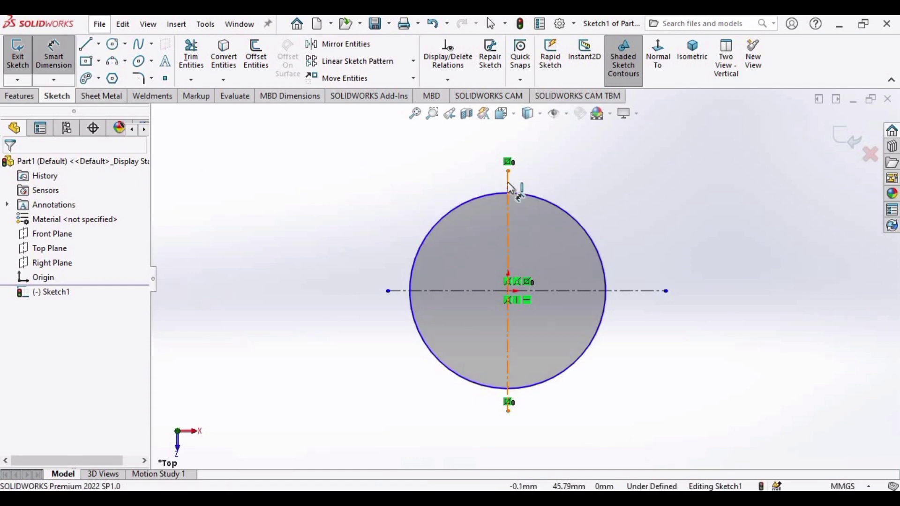
left_click(507, 202)
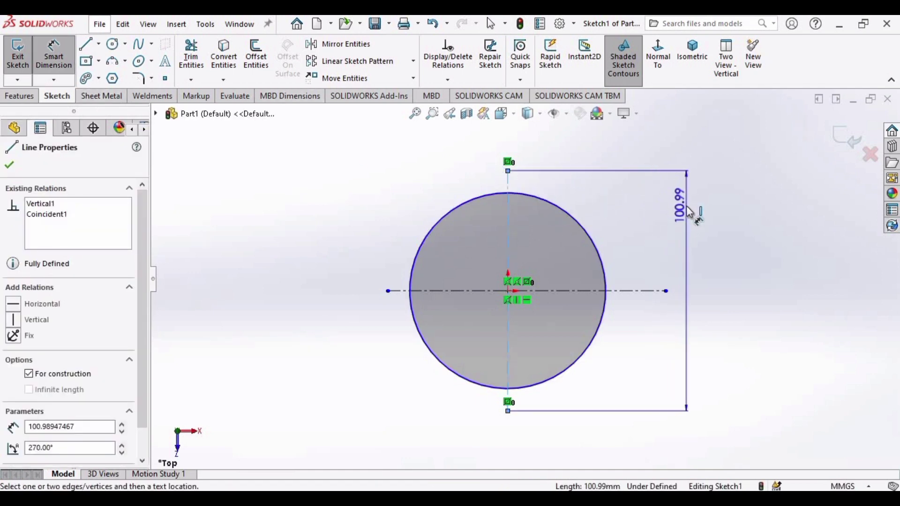
left_click(687, 207)
type("100")
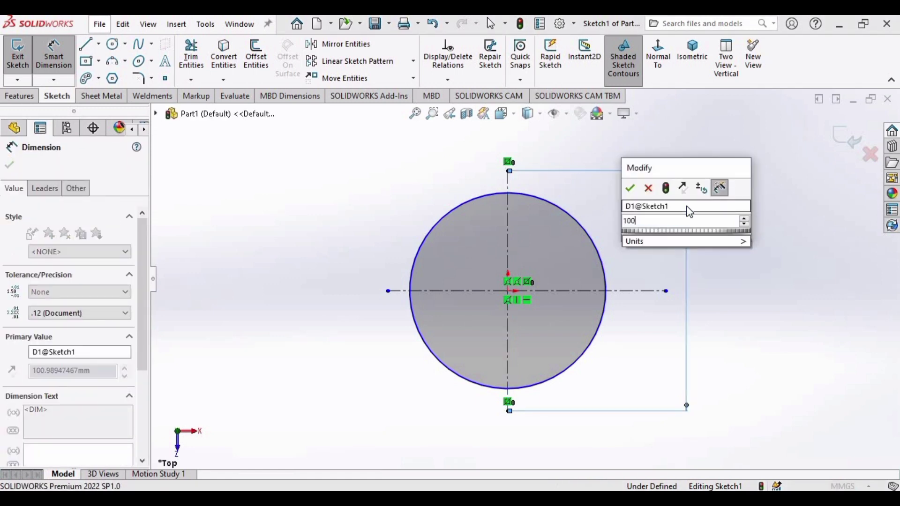
key("Return")
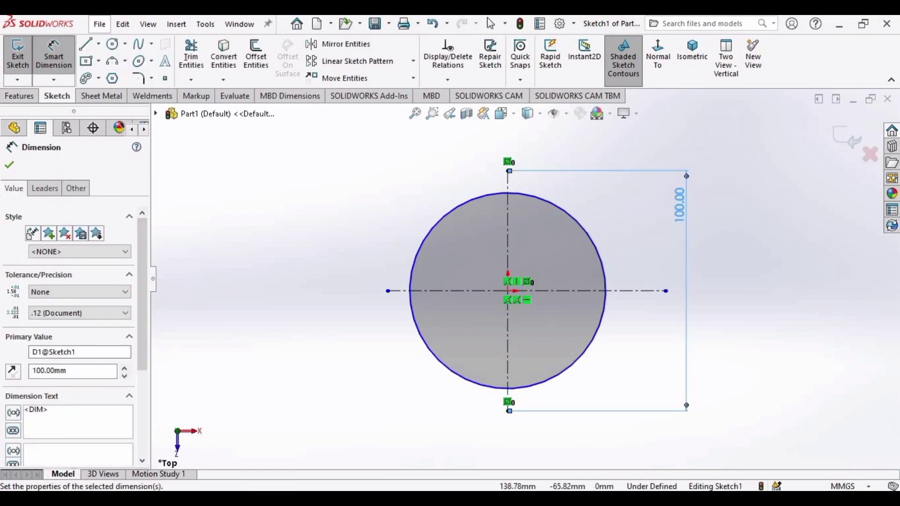
left_click(870, 487)
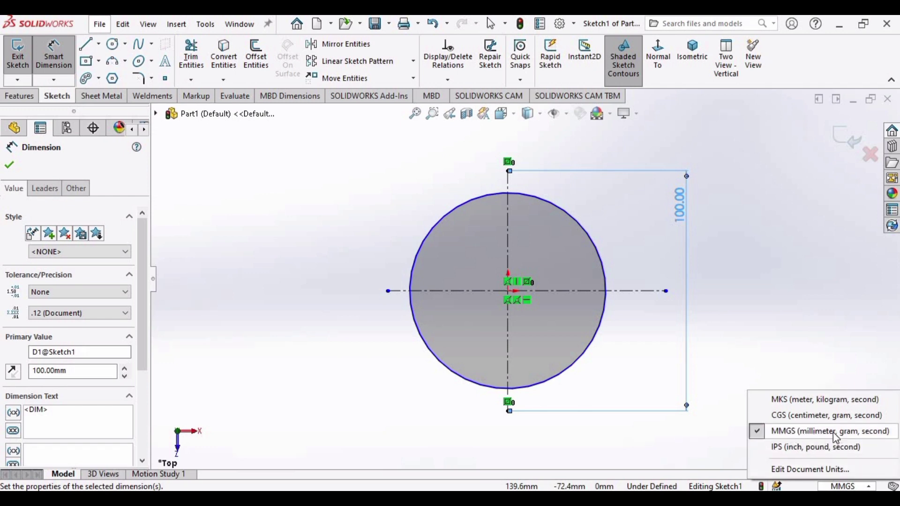
left_click(812, 292)
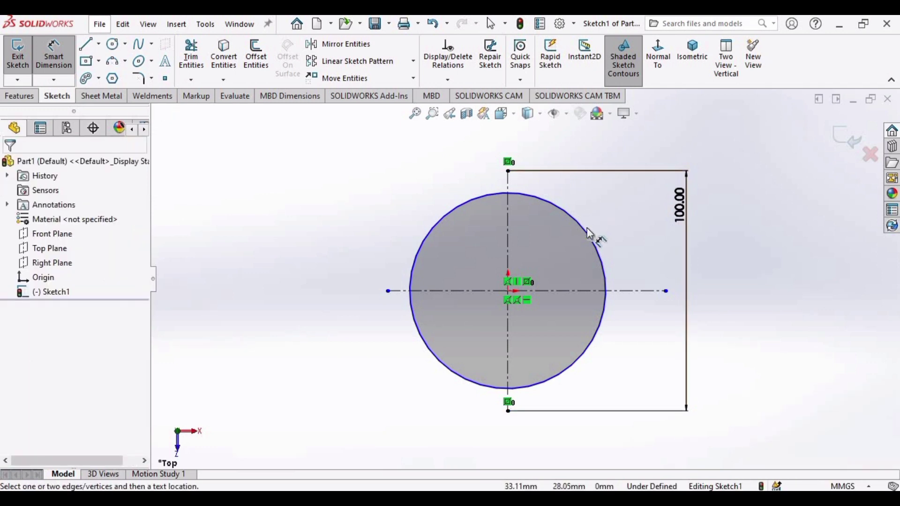
Dimension the base circle to Ø80 mm, placing it beside the centreline.
left_click(419, 256)
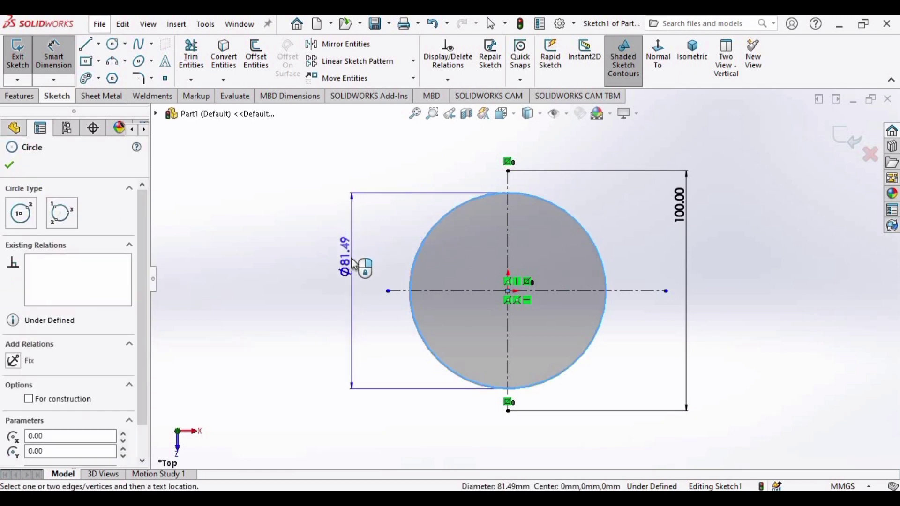
left_click(355, 262)
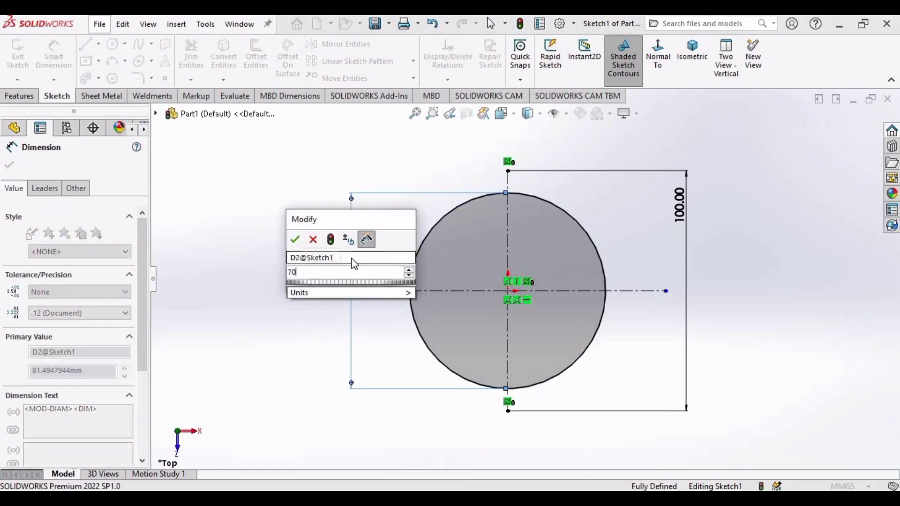
type("7")
key("BackSpace")
type("80")
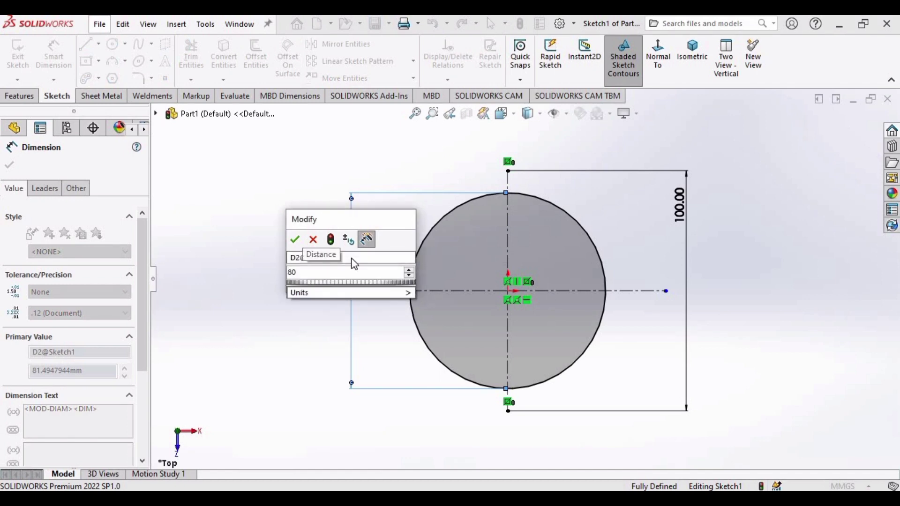
key("Return")
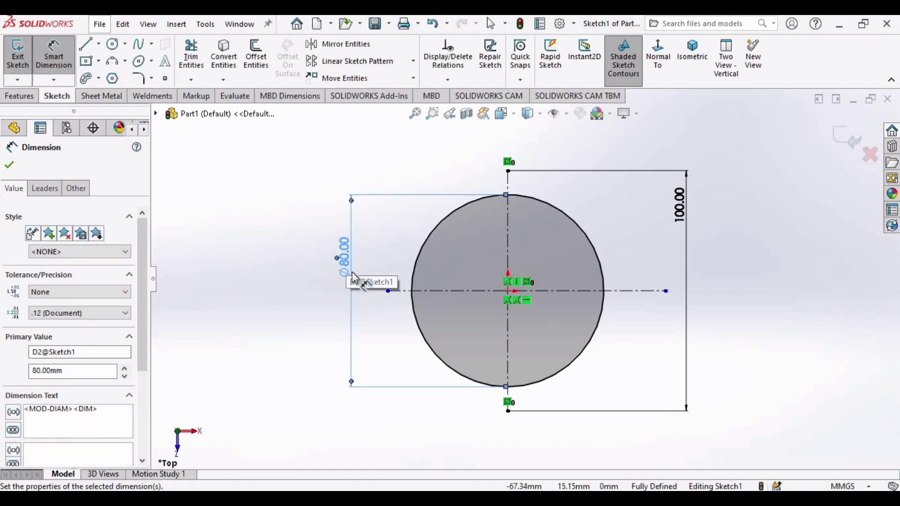
left_click_drag(355, 279, 356, 303)
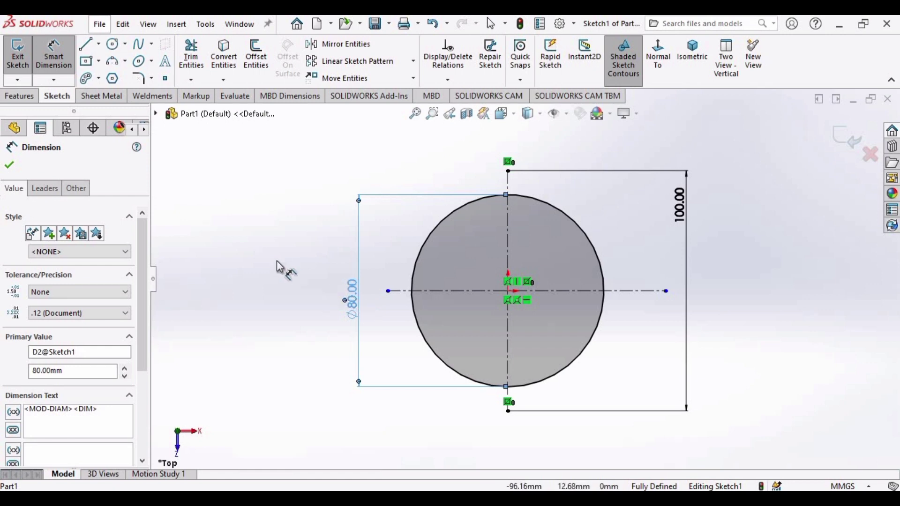
key("Escape")
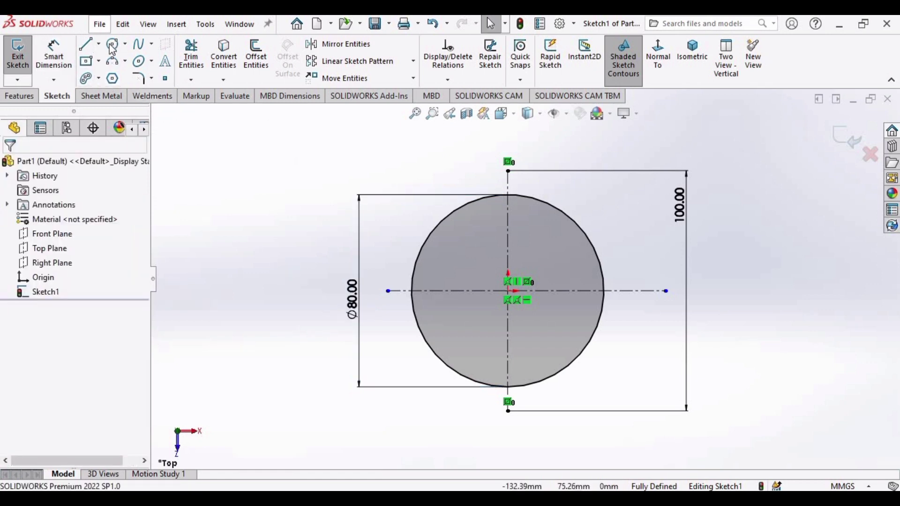
Draw a small and a larger concentric circle on the vertical centreline's top endpoint.
left_click(112, 44)
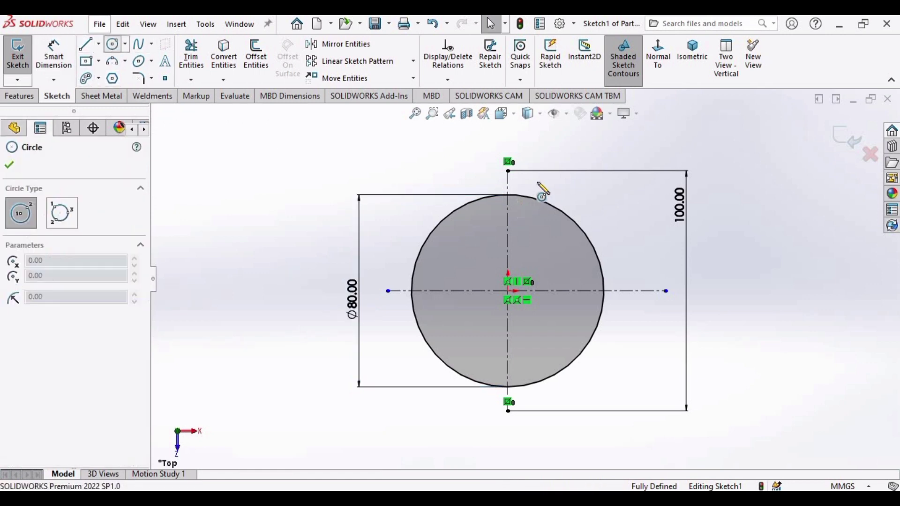
left_click(508, 171)
left_click(492, 157)
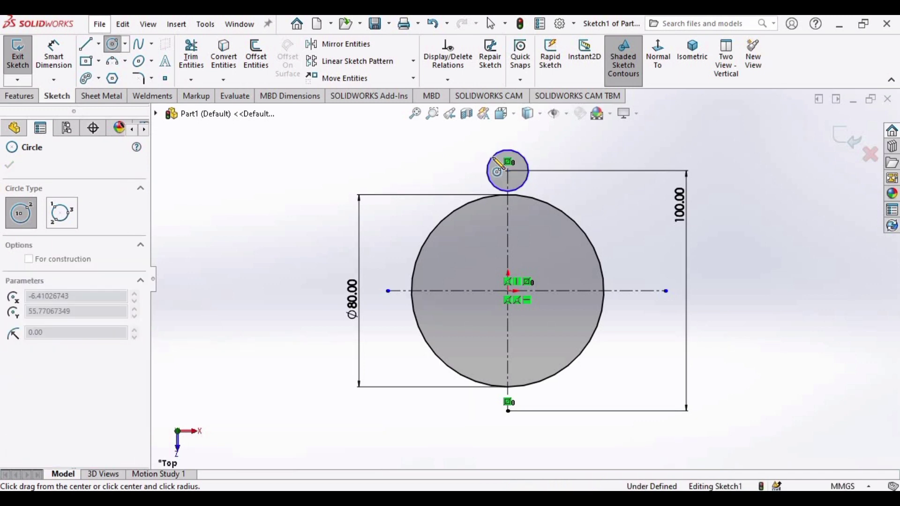
key("Escape")
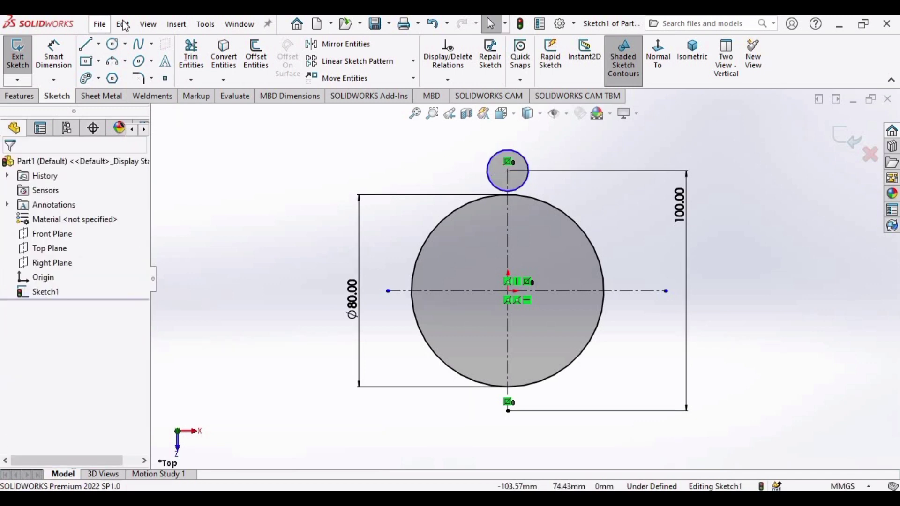
left_click(113, 43)
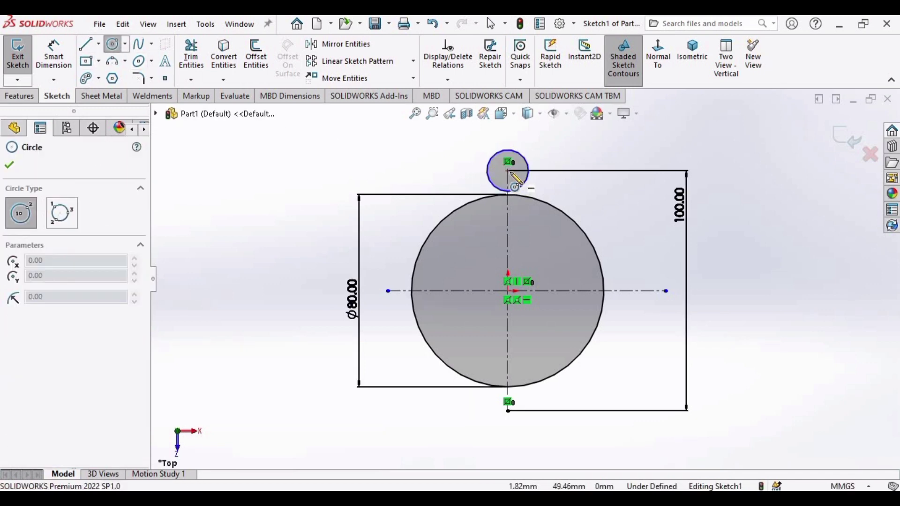
left_click(507, 171)
left_click(466, 157)
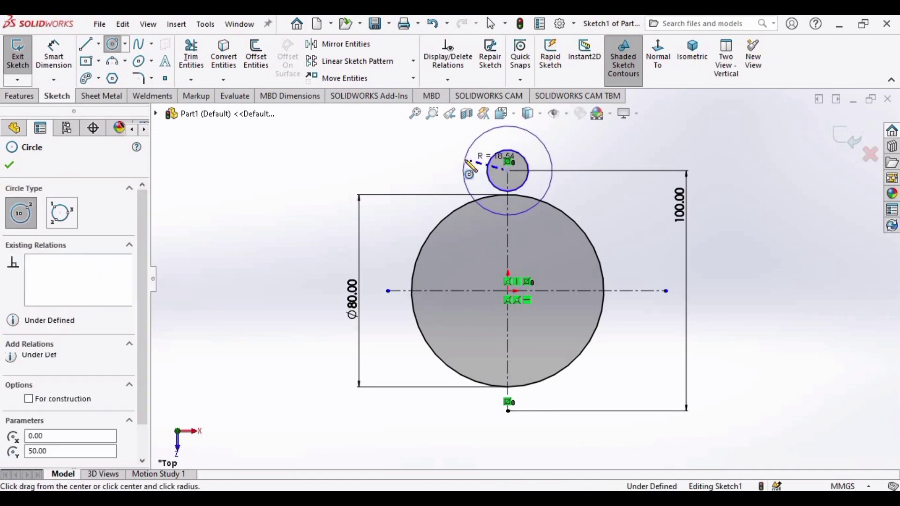
key("Escape")
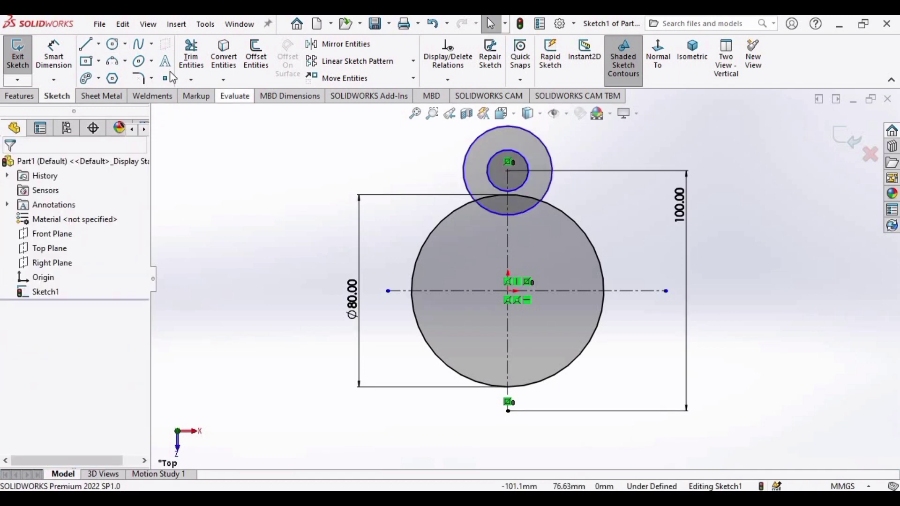
Dimension the small top circle Ø15 mm and tuck the 100 and Ø15 dimensions closer.
left_click(61, 50)
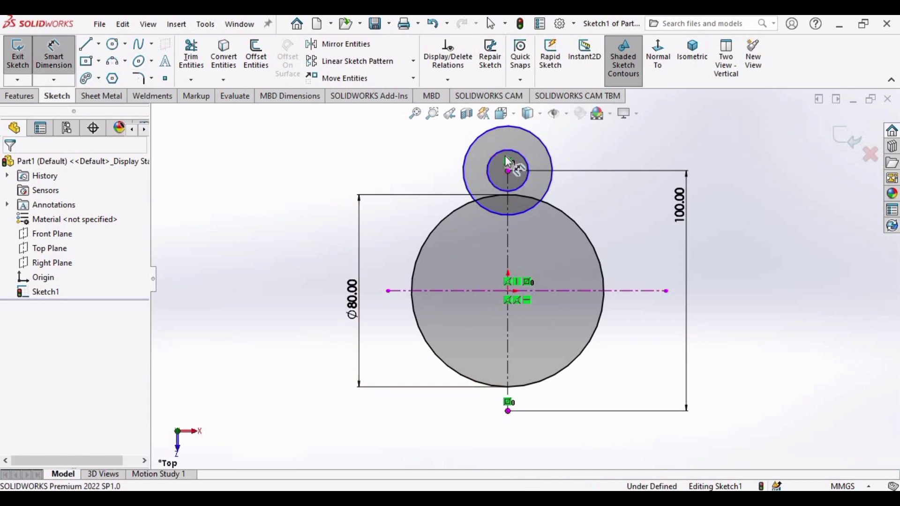
left_click(537, 162)
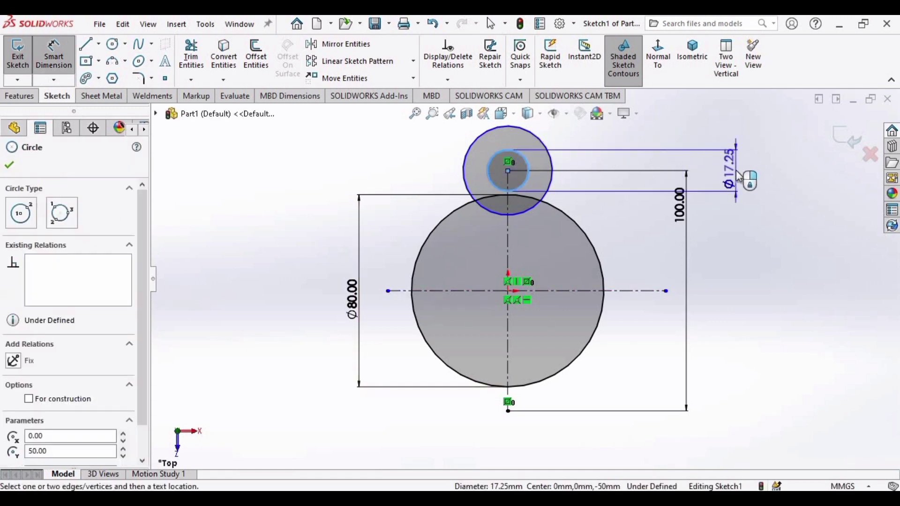
left_click(739, 178)
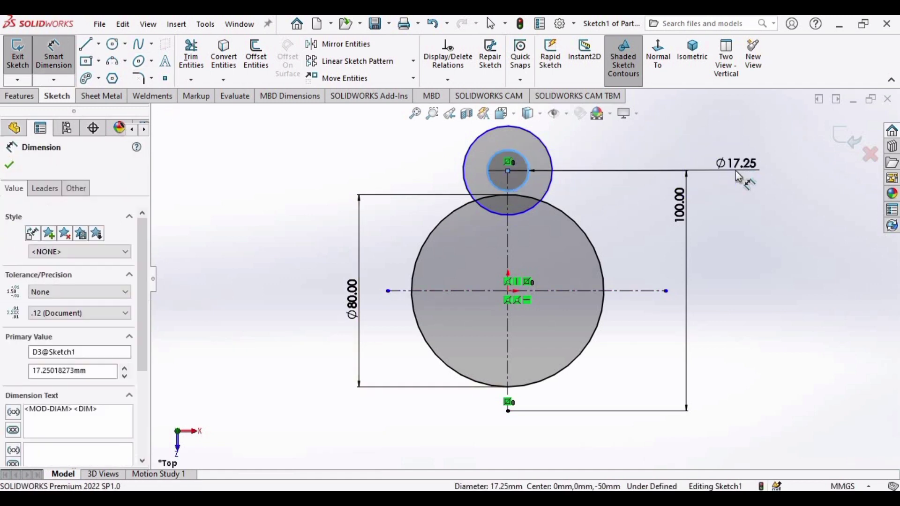
type("15")
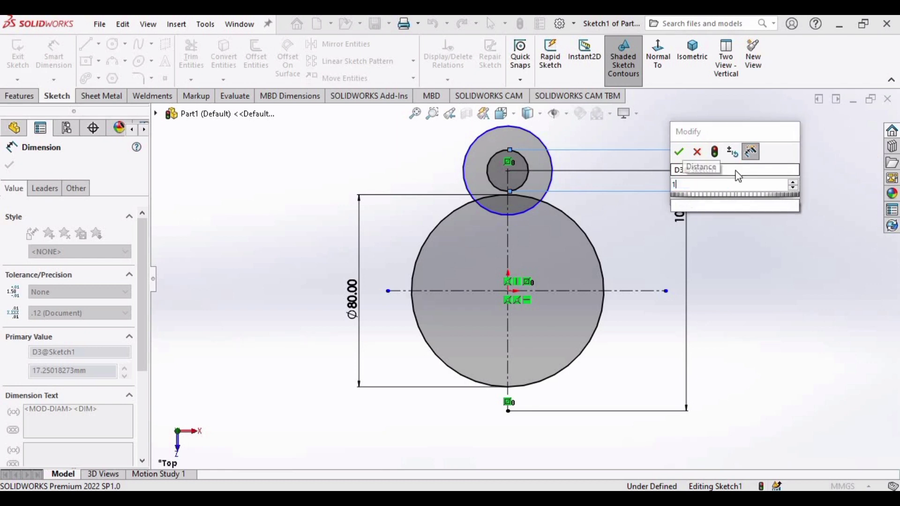
key("Return")
left_click_drag(686, 208, 629, 305)
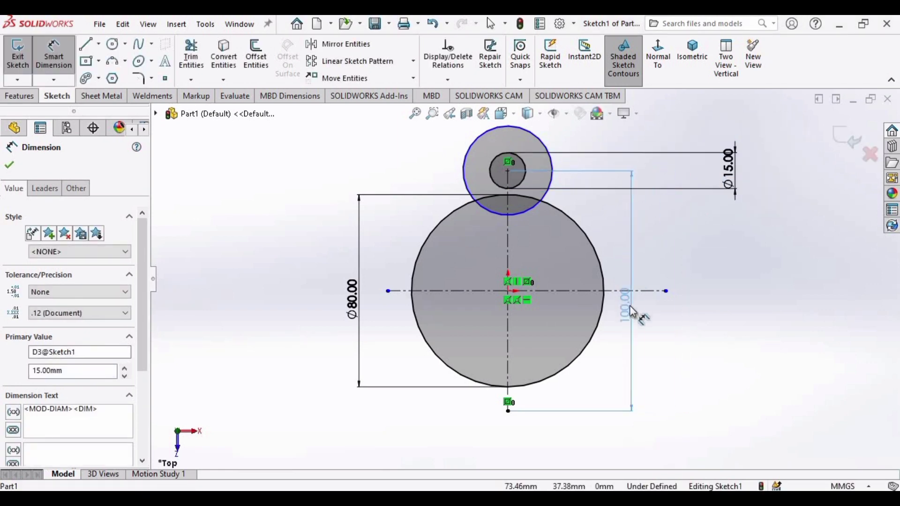
left_click_drag(727, 170, 660, 177)
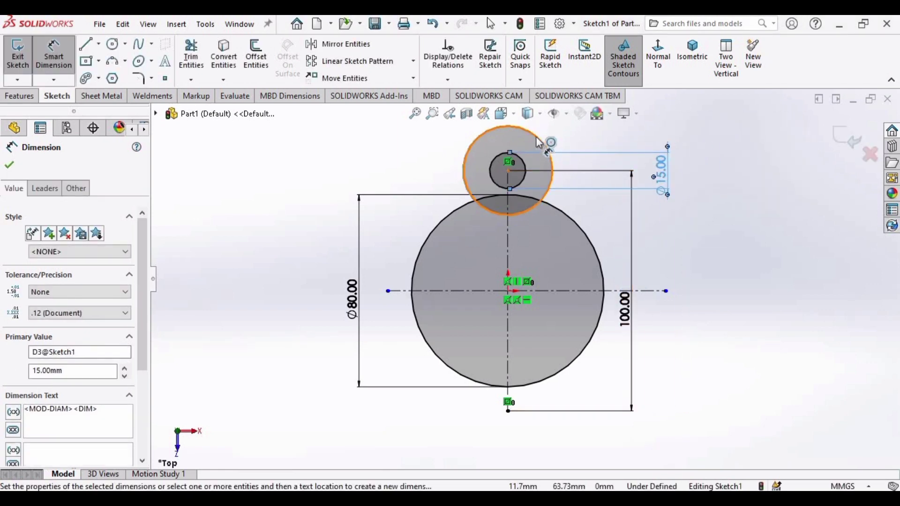
Dimension the larger top circle to Ø44 mm.
left_click(540, 143)
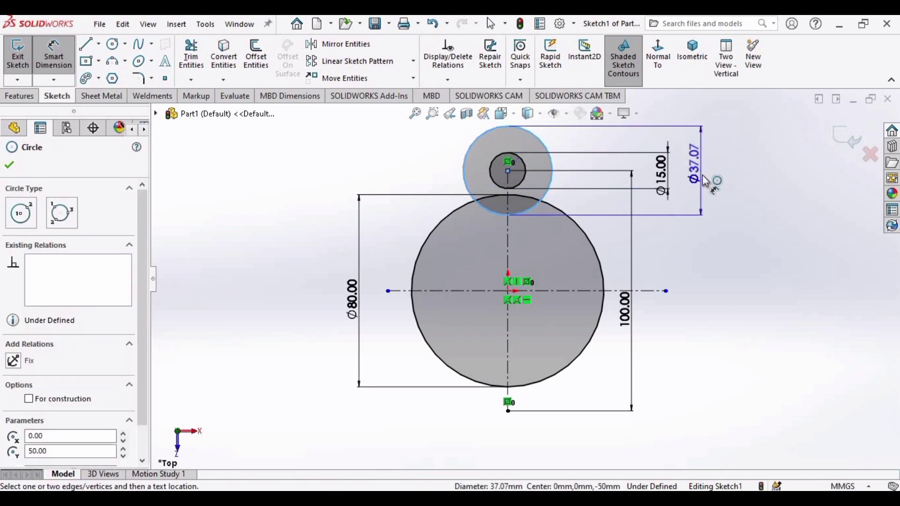
left_click(701, 180)
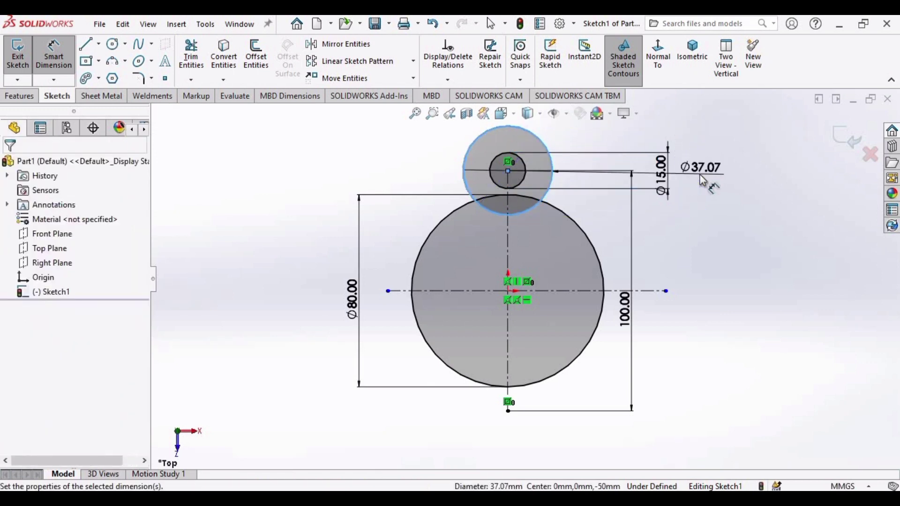
type("44")
key("Return")
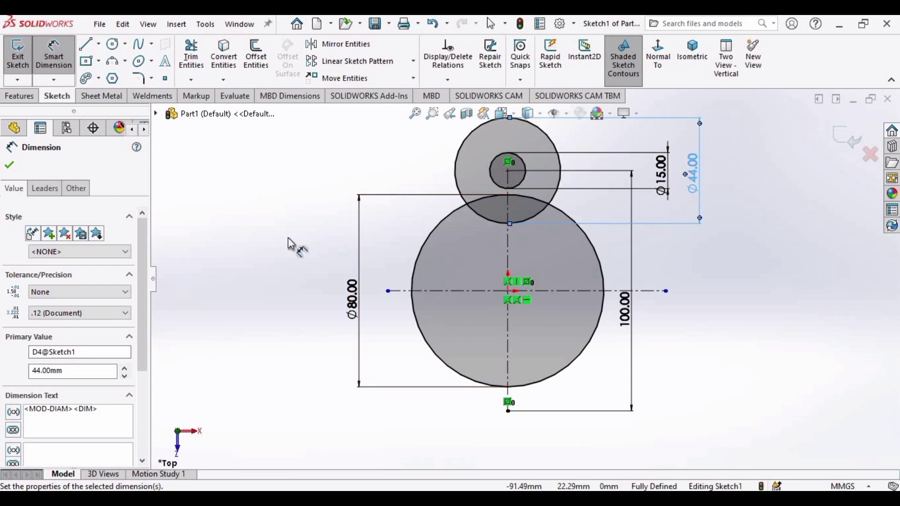
key("Escape")
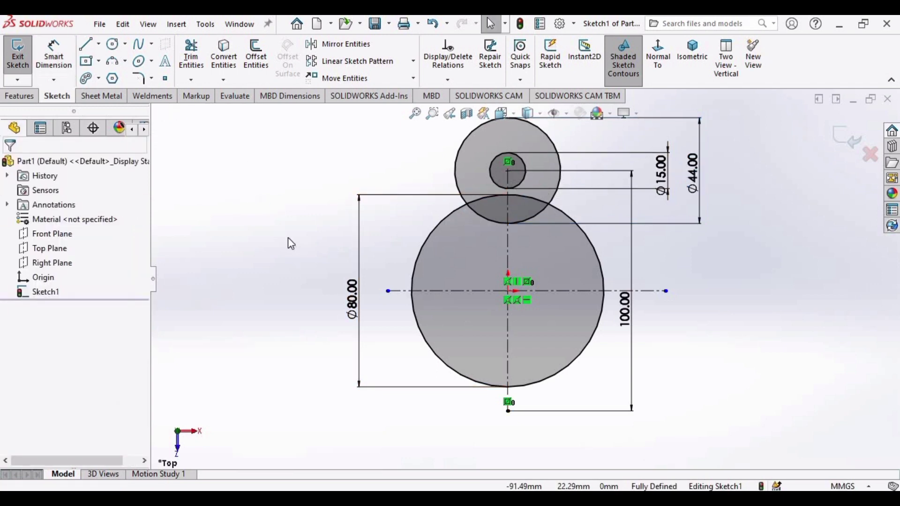
Mirror the Ø15 and Ø44 top circles about the horizontal centreline Line1.
left_click(352, 45)
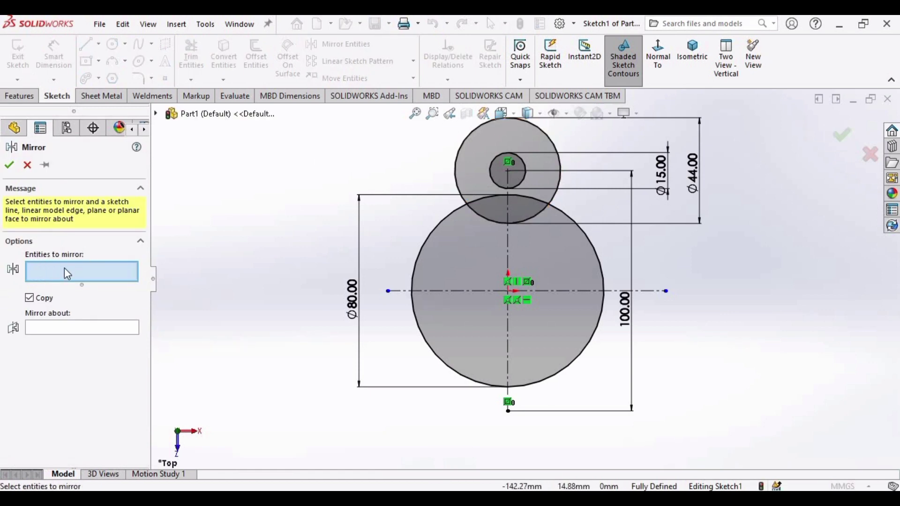
left_click(496, 180)
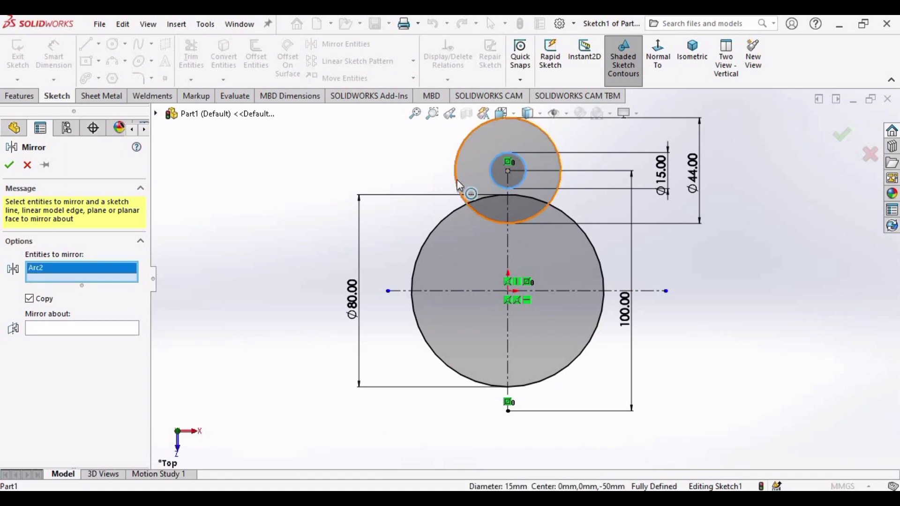
left_click(460, 186)
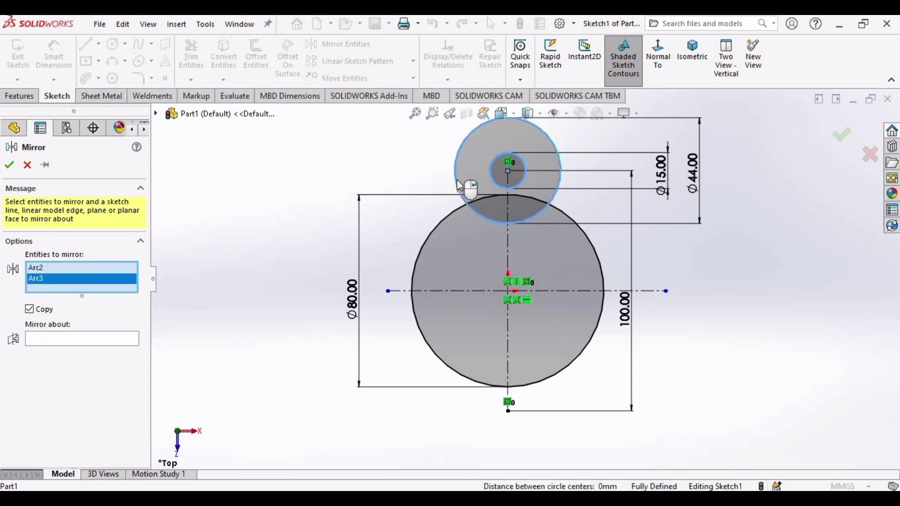
left_click(70, 344)
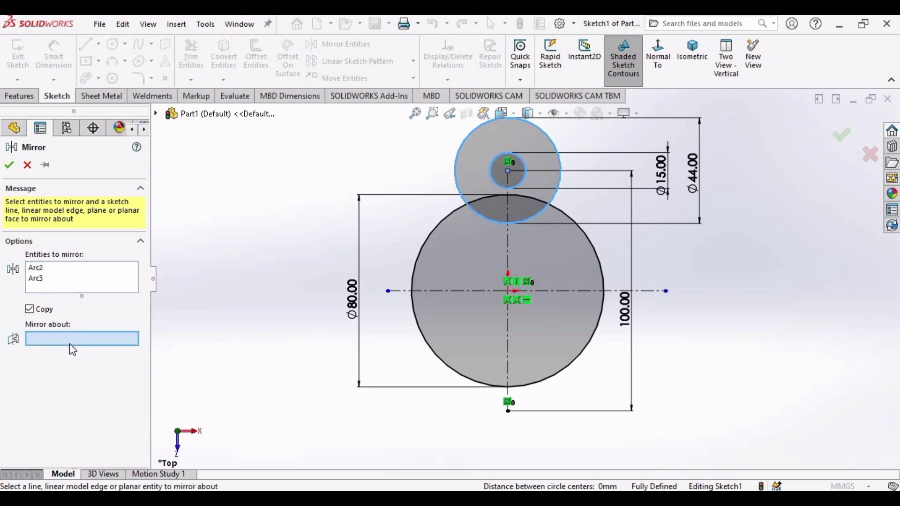
left_click(403, 292)
scroll(432, 392, "down", 5)
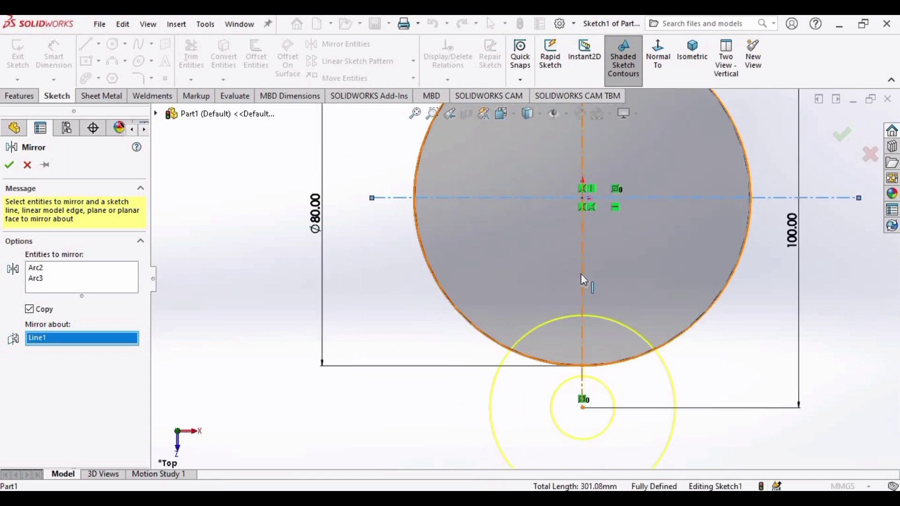
scroll(583, 280, "up", 3)
scroll(580, 274, "up", 2)
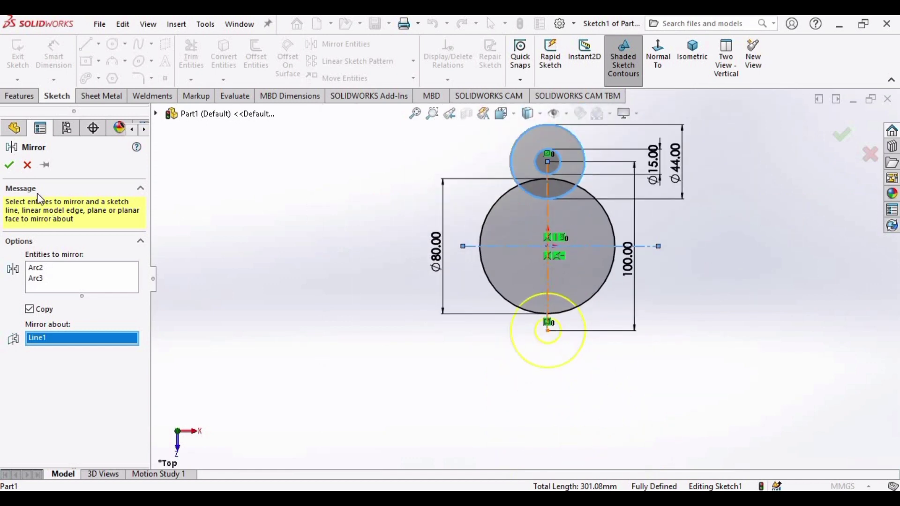
left_click(10, 165)
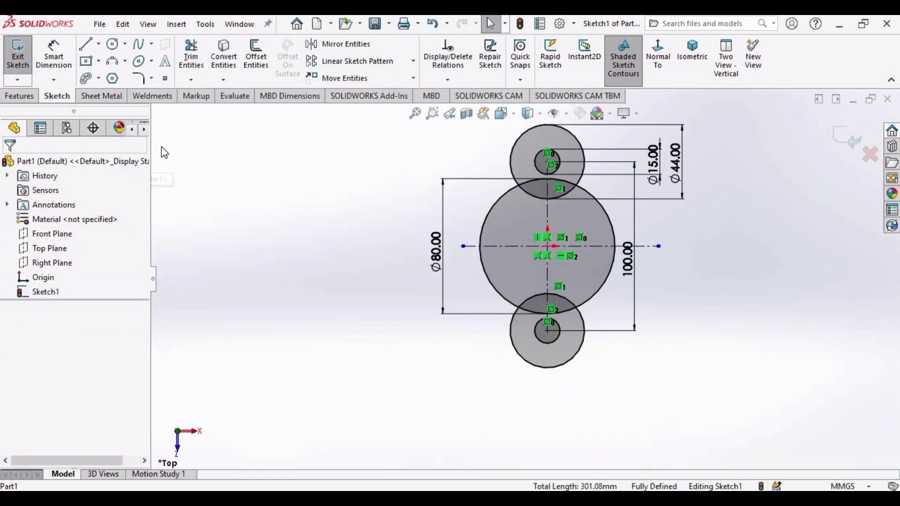
Draw the arm line from the top circle to the Ø80 base circle and make it tangent to it.
left_click(88, 45)
scroll(518, 140, "down", 3)
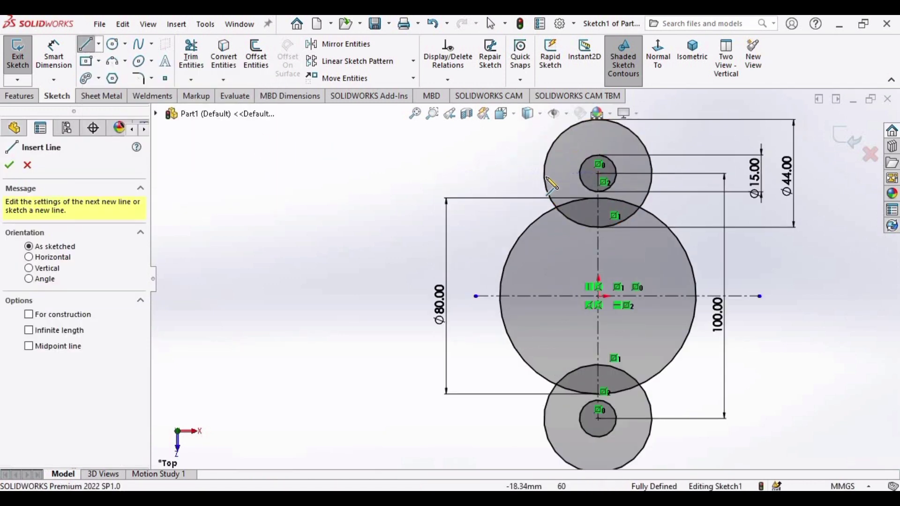
left_click(544, 174)
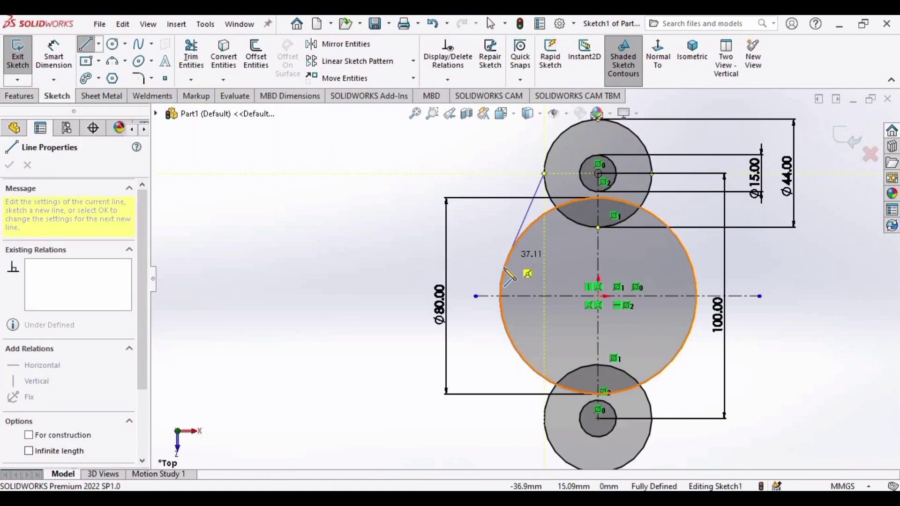
left_click(508, 257)
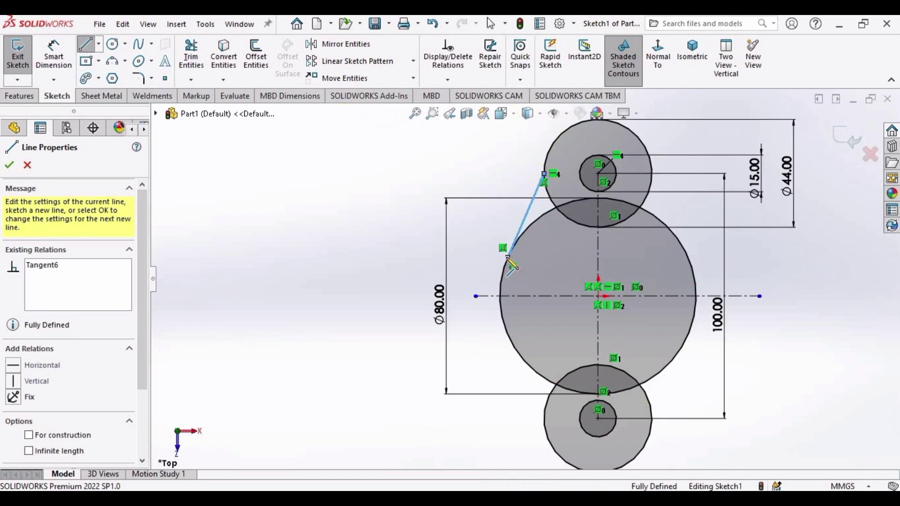
key("Escape")
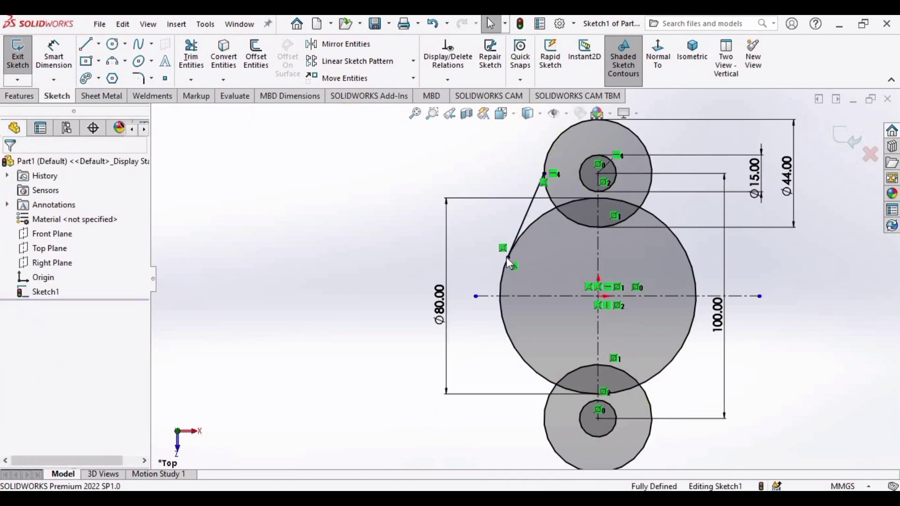
left_click(500, 282)
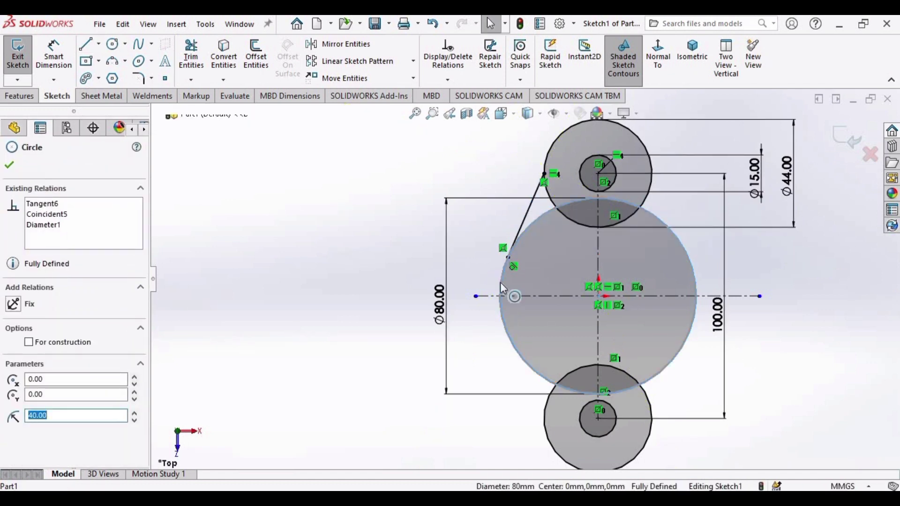
left_click(522, 233, "ctrl")
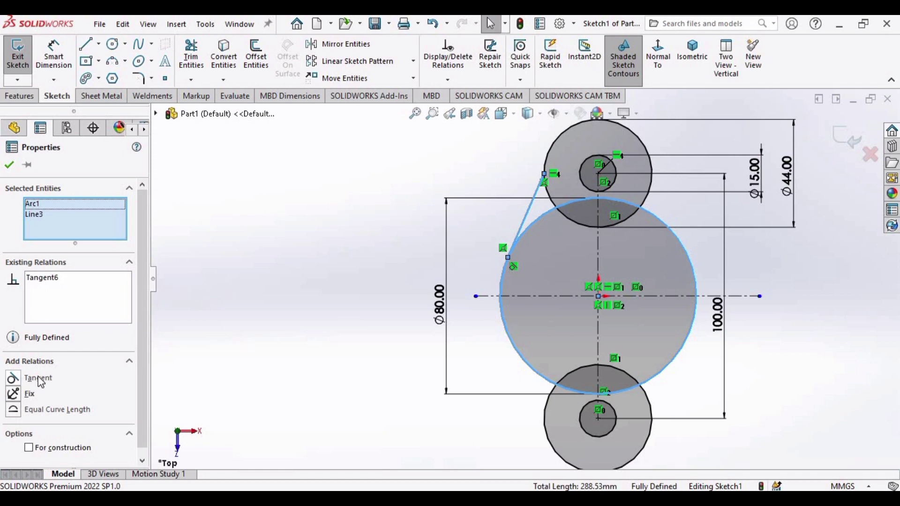
left_click(45, 381)
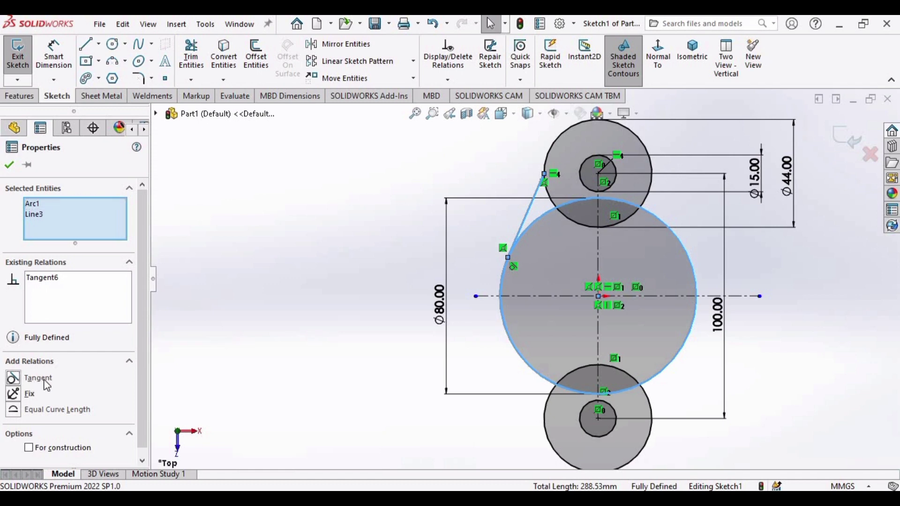
left_click(274, 325)
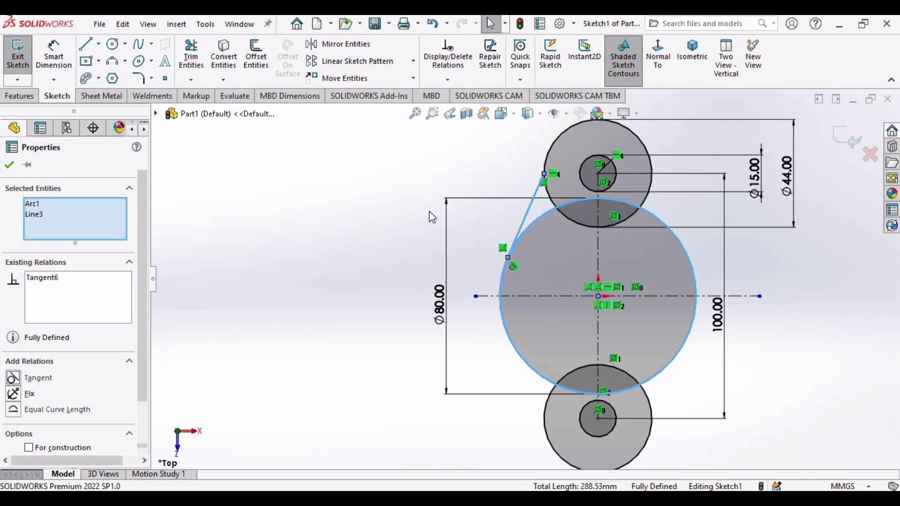
Add a tangent between the arm line and the Ø44 circle, then delete that conflicting relation.
left_click(553, 161)
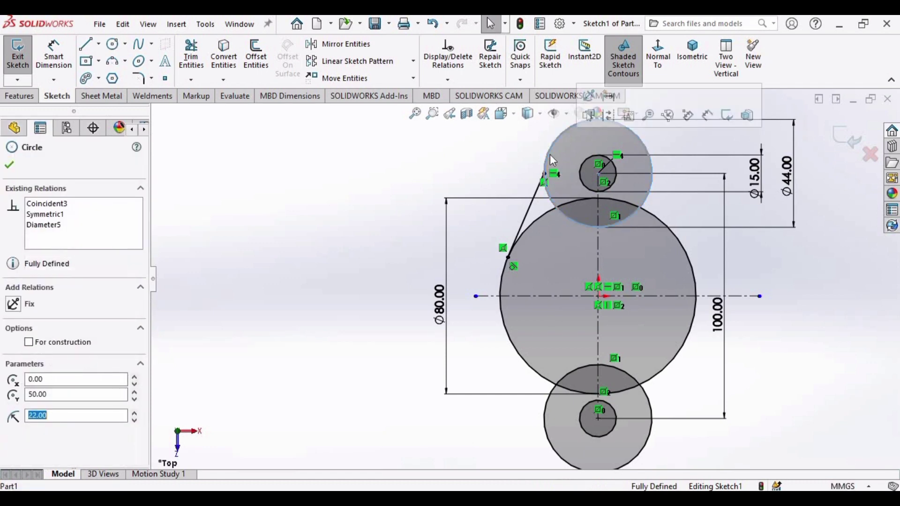
left_click(536, 208, "ctrl")
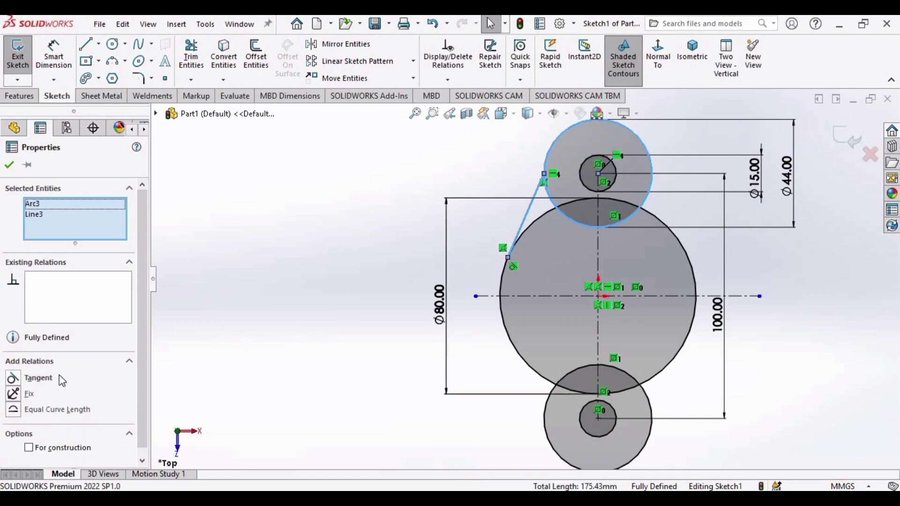
left_click(48, 380)
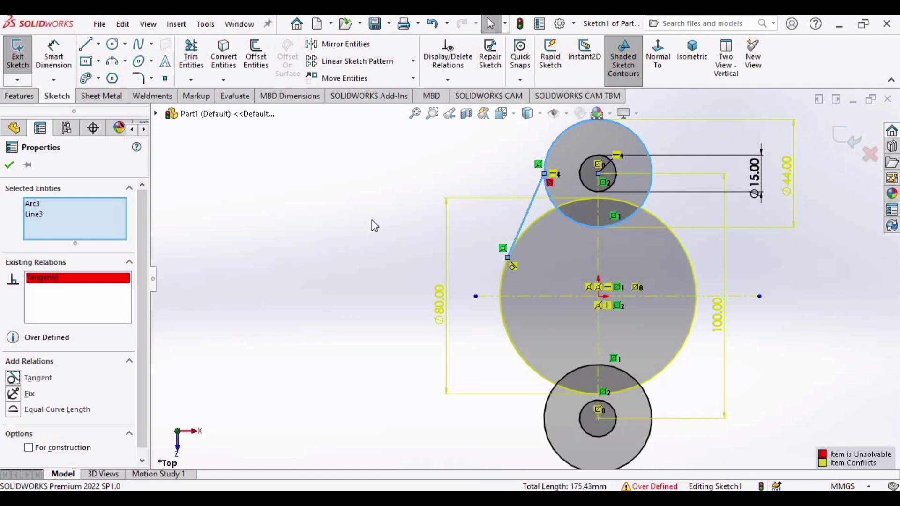
left_click(550, 182)
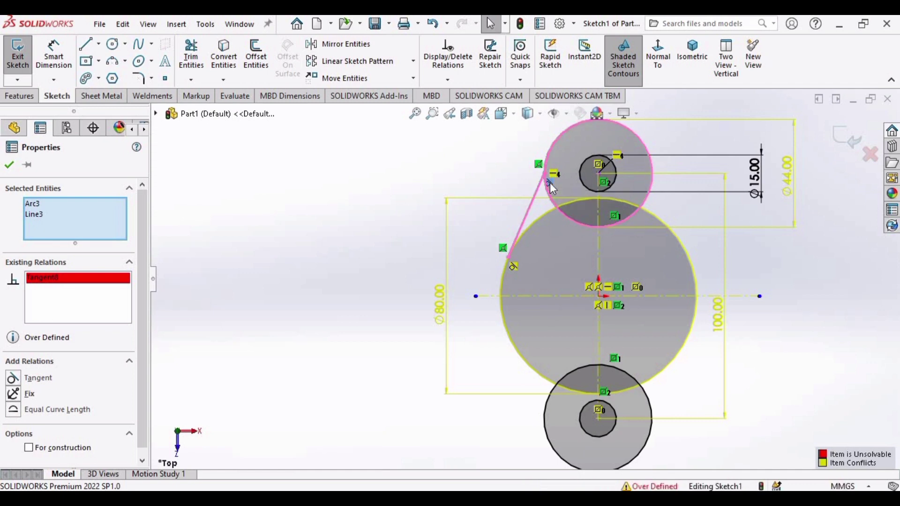
scroll(549, 181, "down", 3)
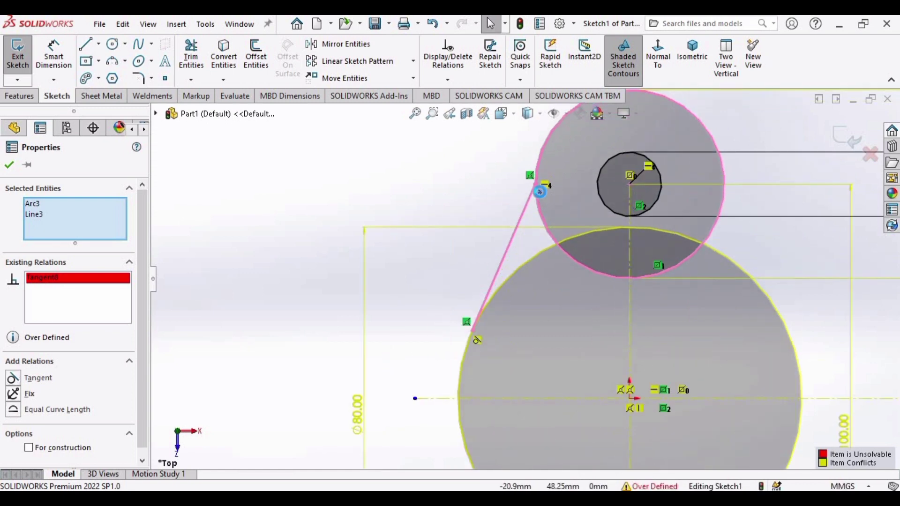
key("Delete")
key("Escape")
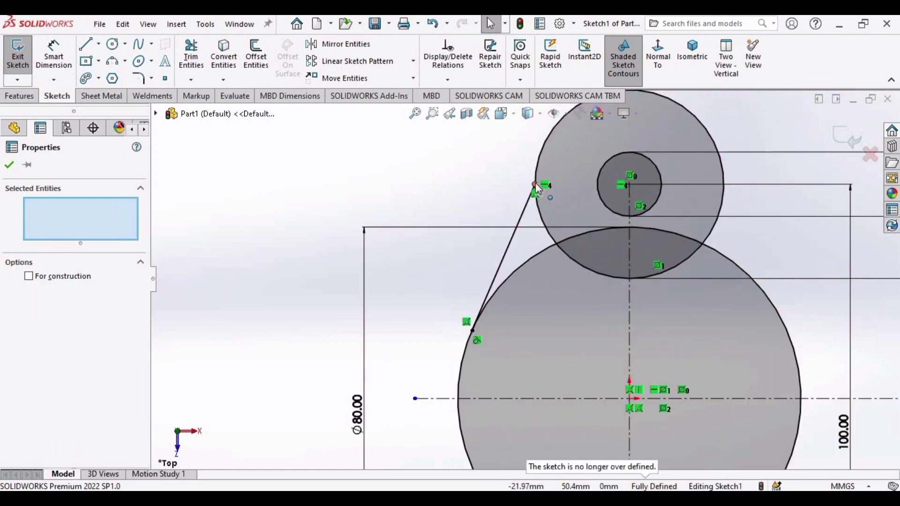
scroll(536, 187, "down", 3)
Make the arm line tangent to the top Ø44 circle.
left_click(534, 205)
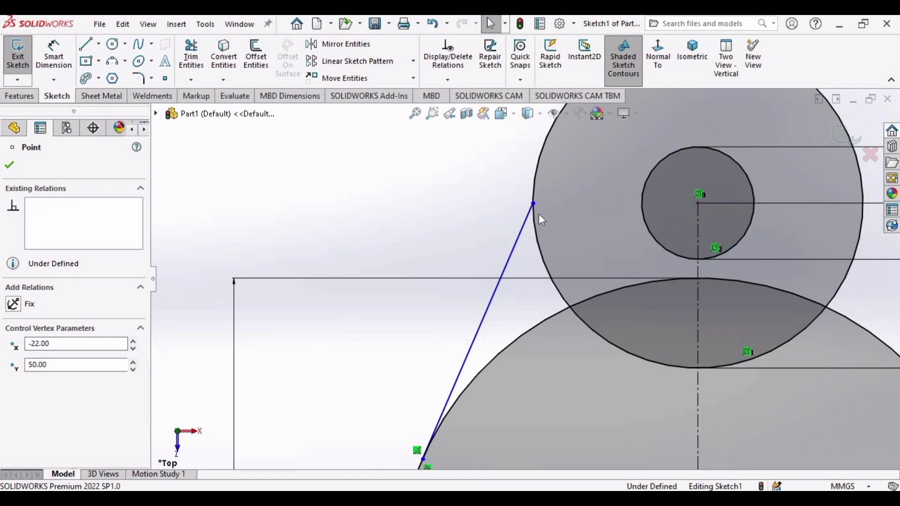
scroll(538, 215, "up", 2)
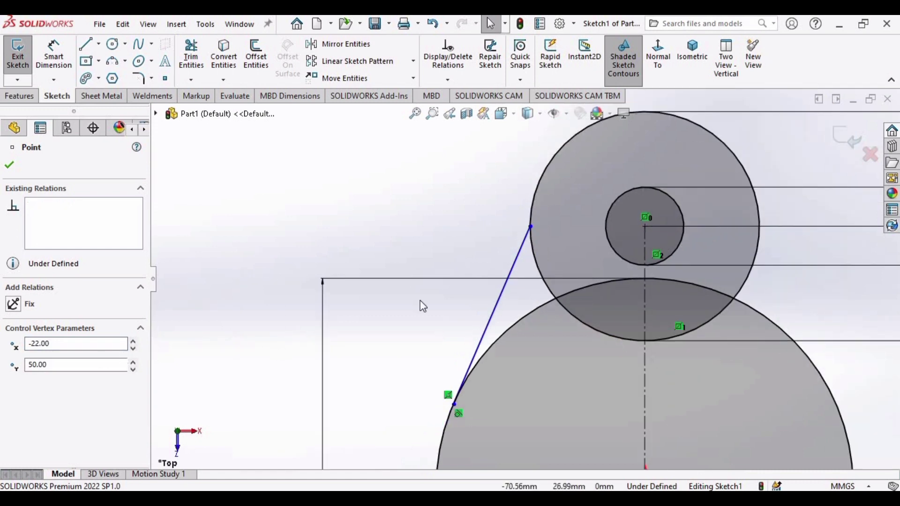
scroll(524, 284, "up", 2)
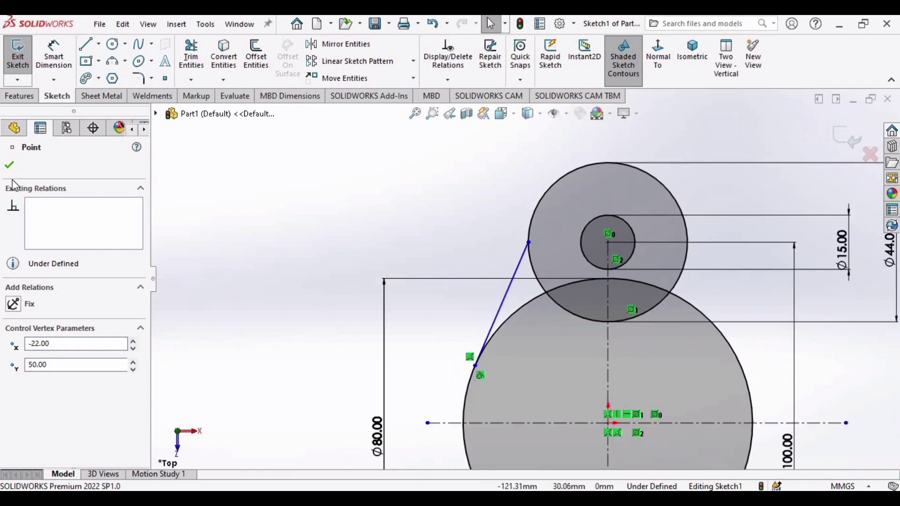
key("Escape")
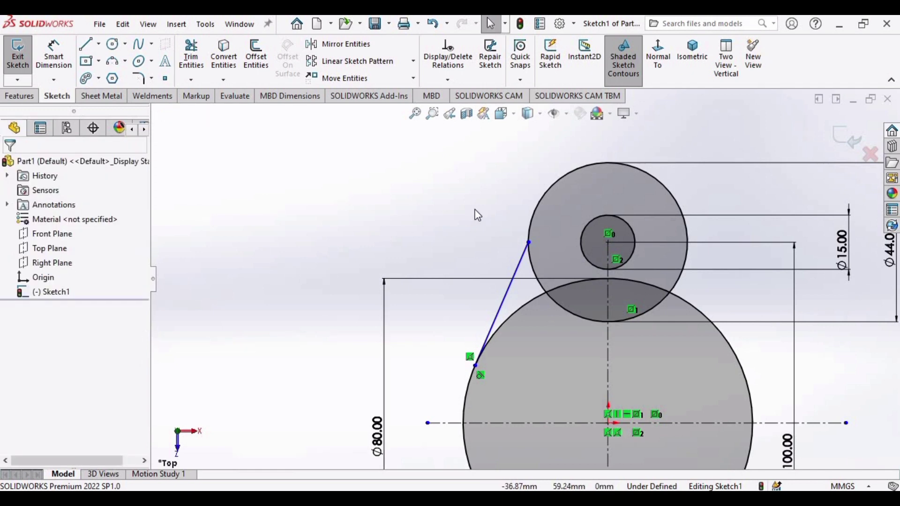
left_click(533, 216)
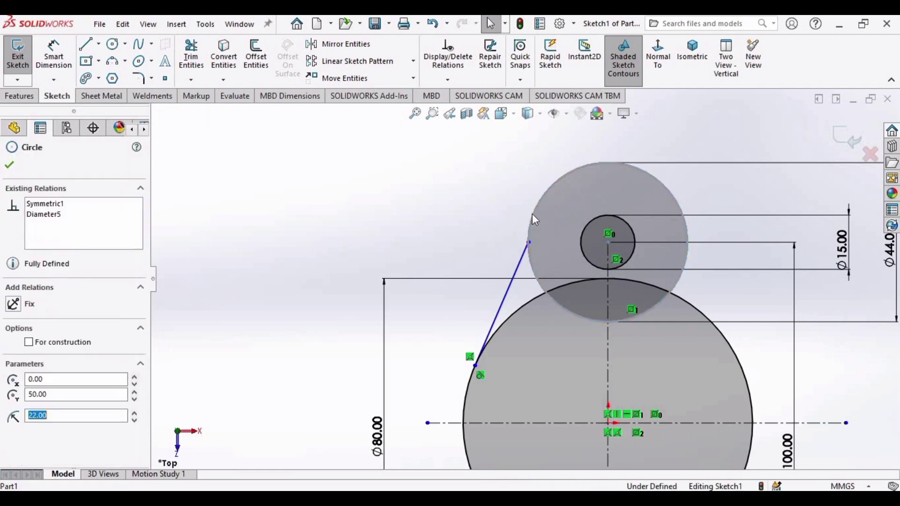
left_click(521, 265, "ctrl")
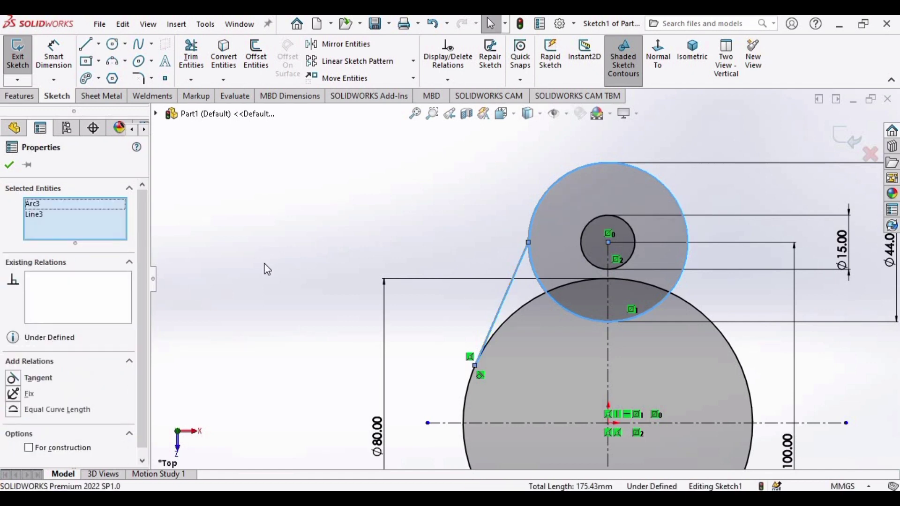
left_click(29, 382)
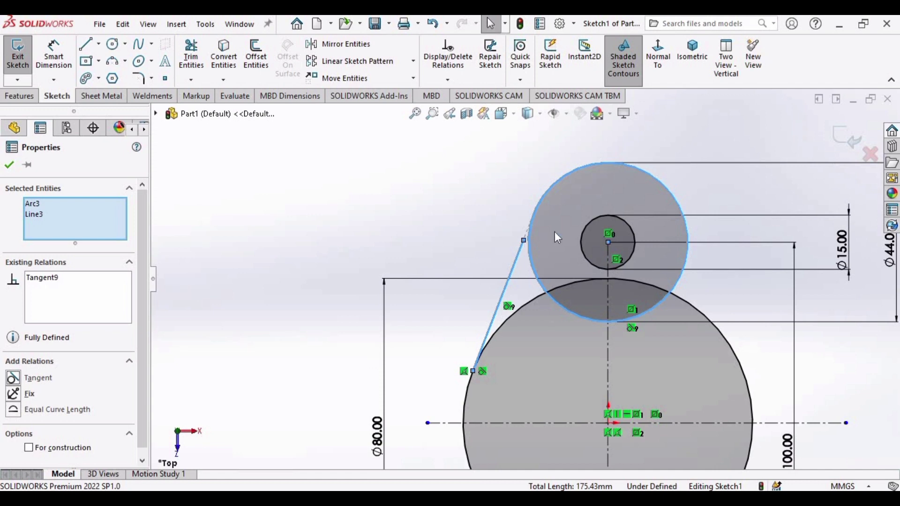
Draw a short line from the arm line's upper endpoint onto the Ø44 circle.
scroll(530, 244, "down", 6)
left_click(509, 252)
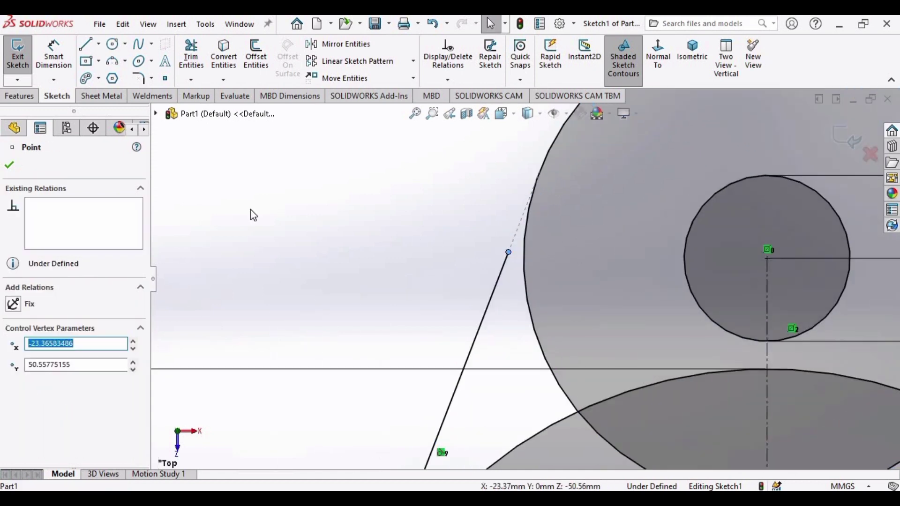
left_click(10, 167)
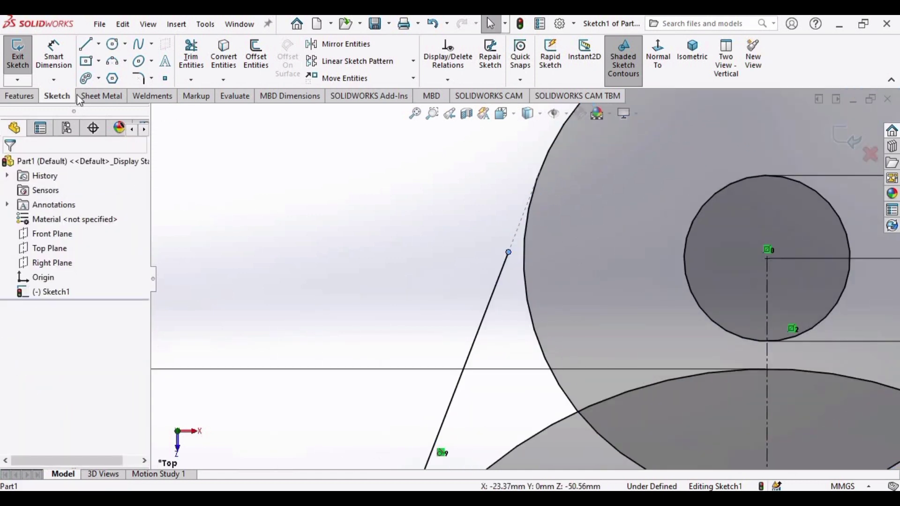
left_click(86, 46)
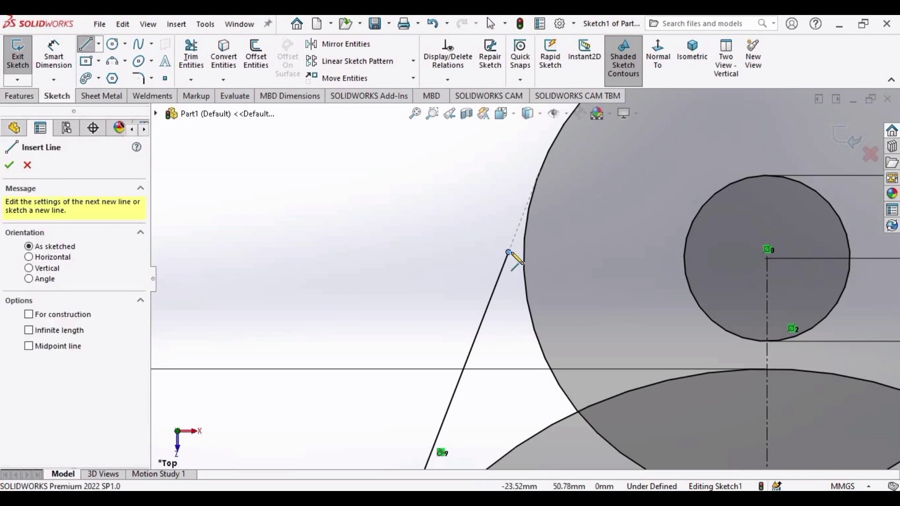
left_click(509, 252)
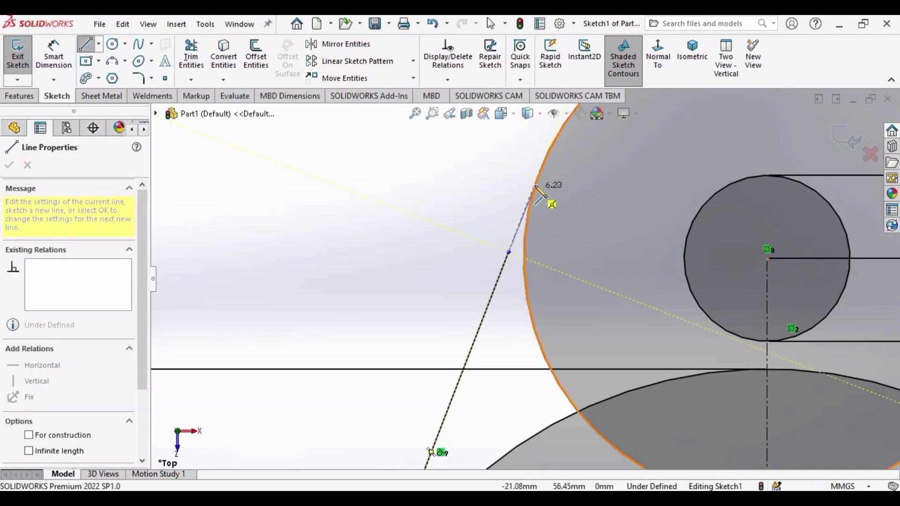
left_click(540, 171)
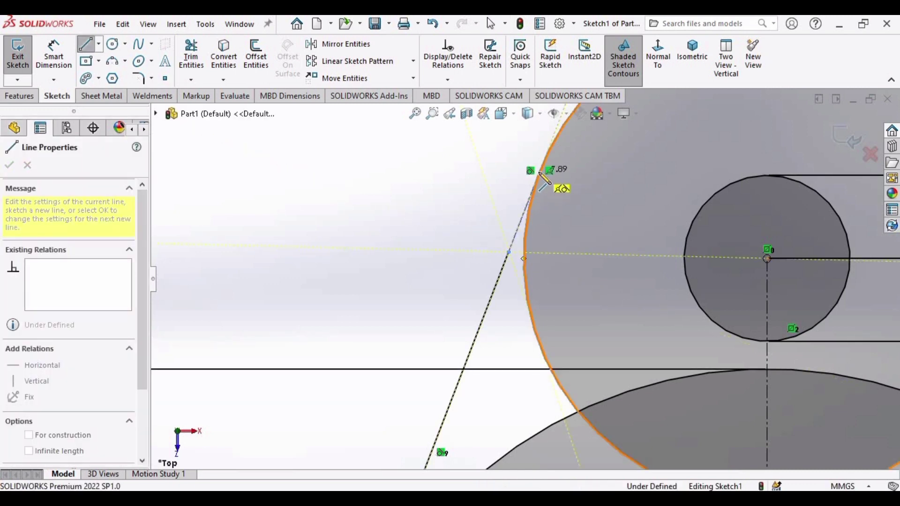
key("Escape")
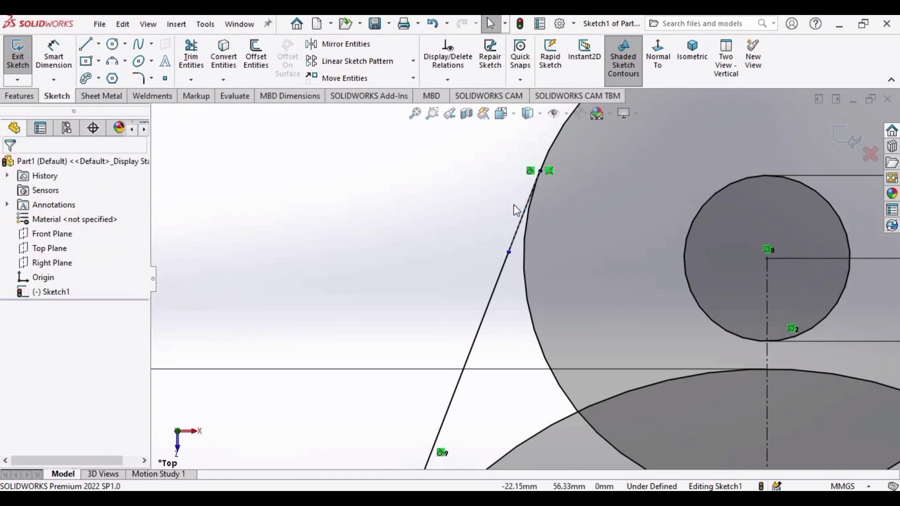
scroll(515, 210, "up", 3)
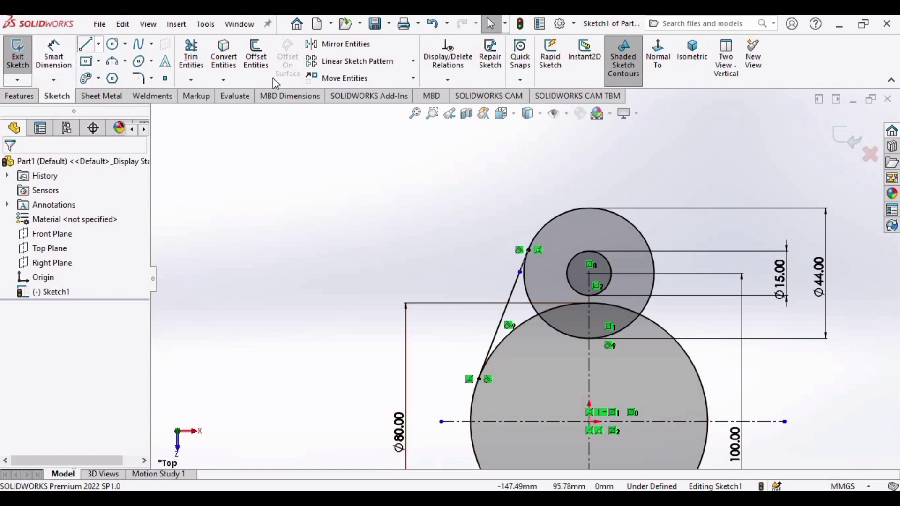
Mirror the arm line and its short connector (Line3, Line4) about the vertical centreline.
left_click(349, 45)
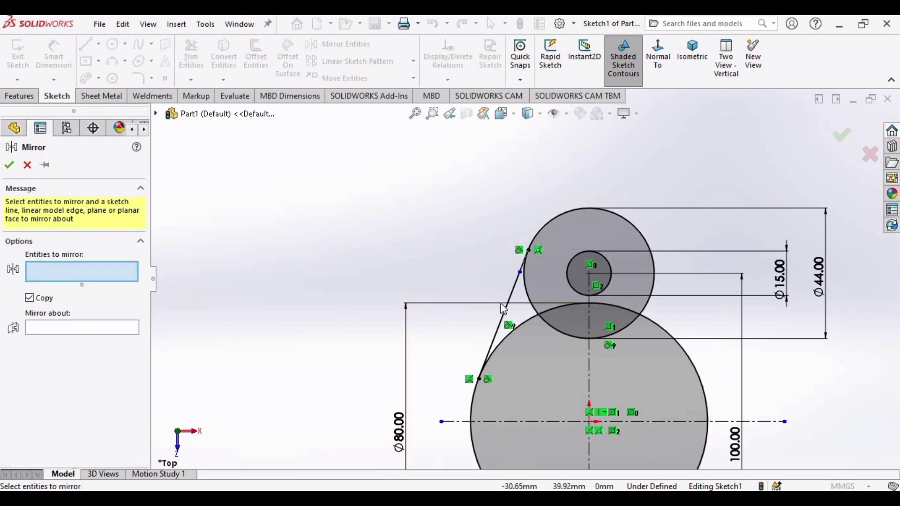
scroll(492, 309, "down", 4)
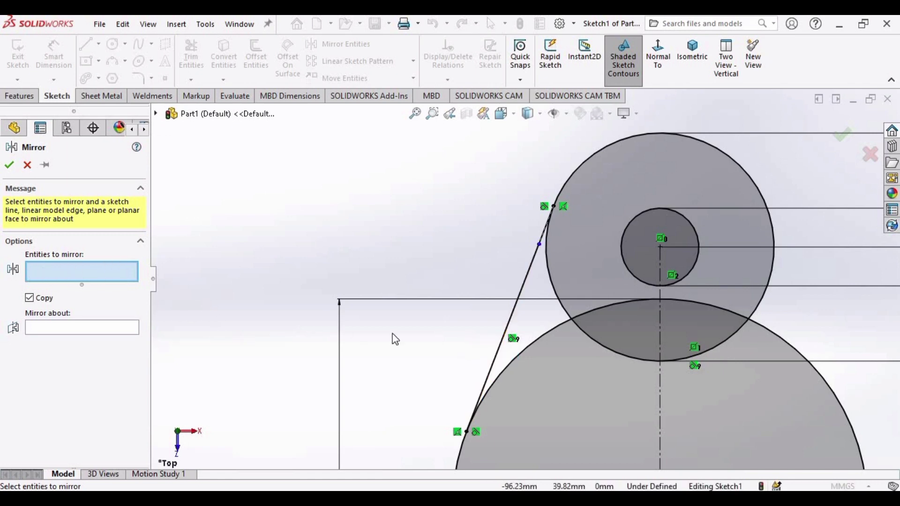
left_click(487, 376)
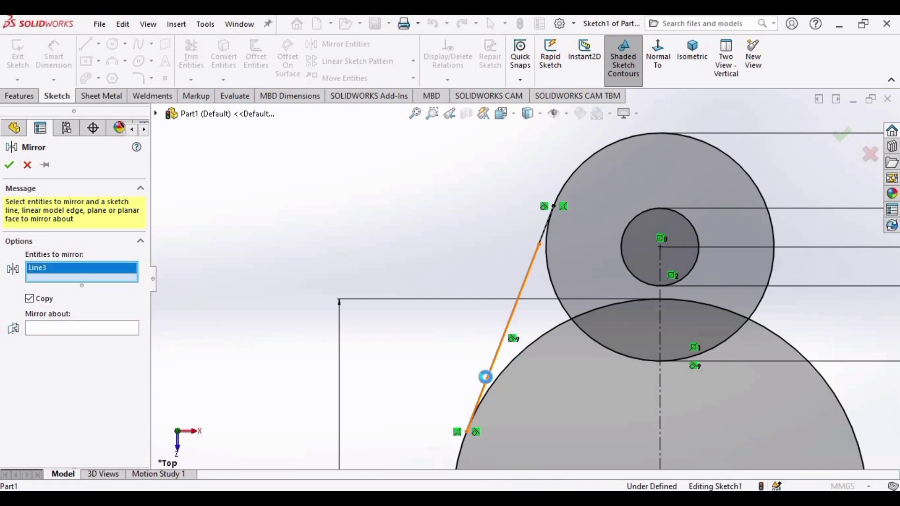
left_click(544, 237)
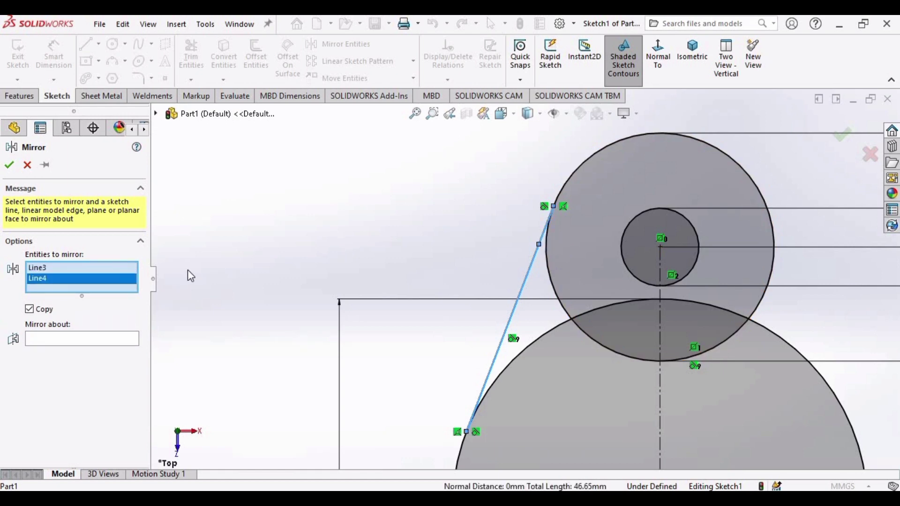
left_click(69, 346)
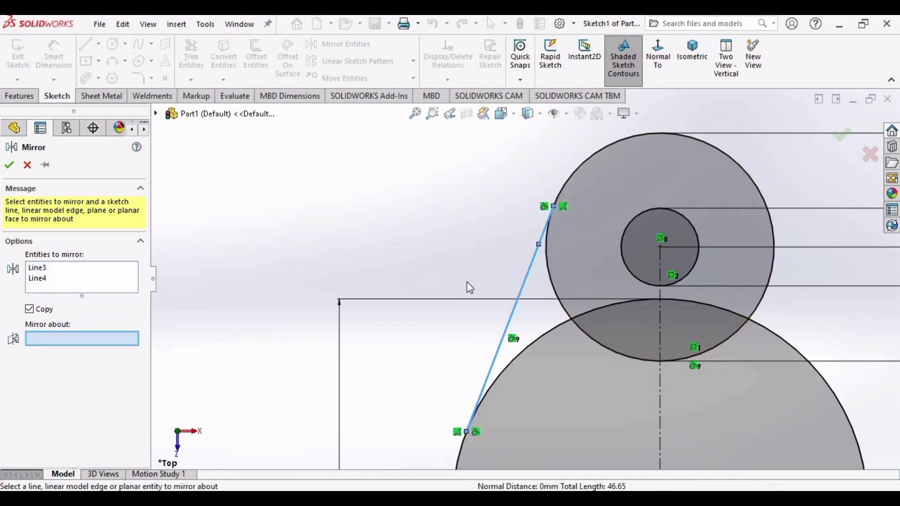
scroll(461, 286, "up", 2)
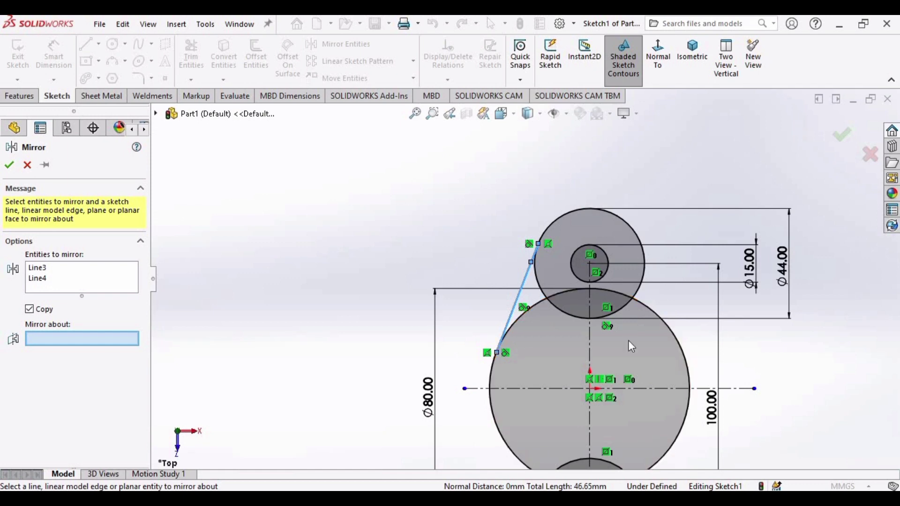
left_click(589, 351)
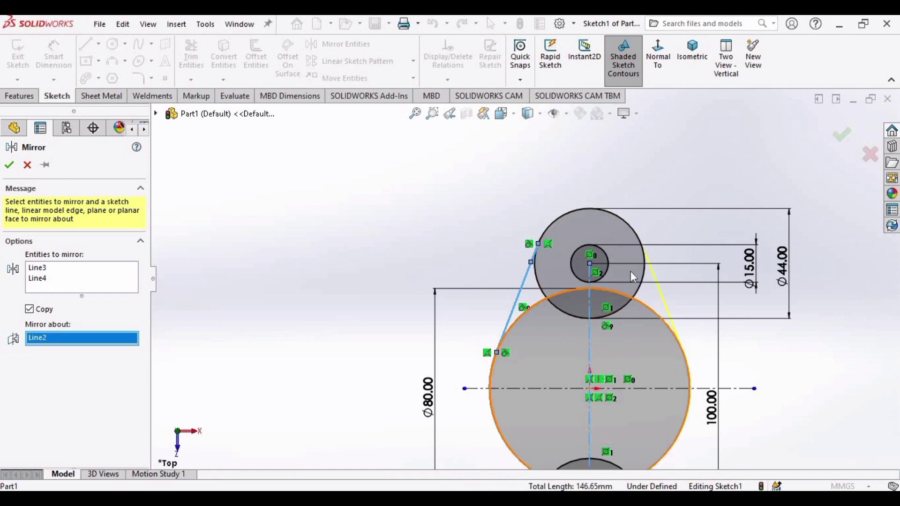
scroll(657, 282, "down", 3)
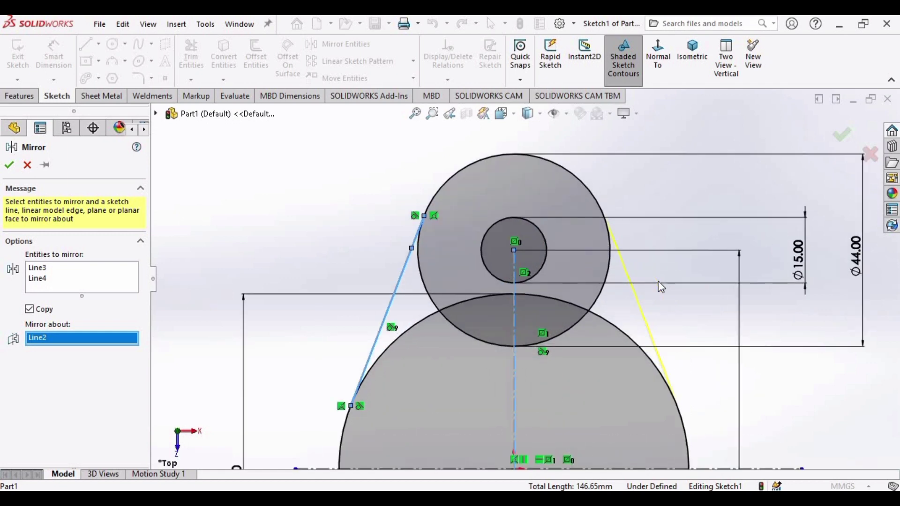
left_click(8, 165)
scroll(520, 299, "up", 3)
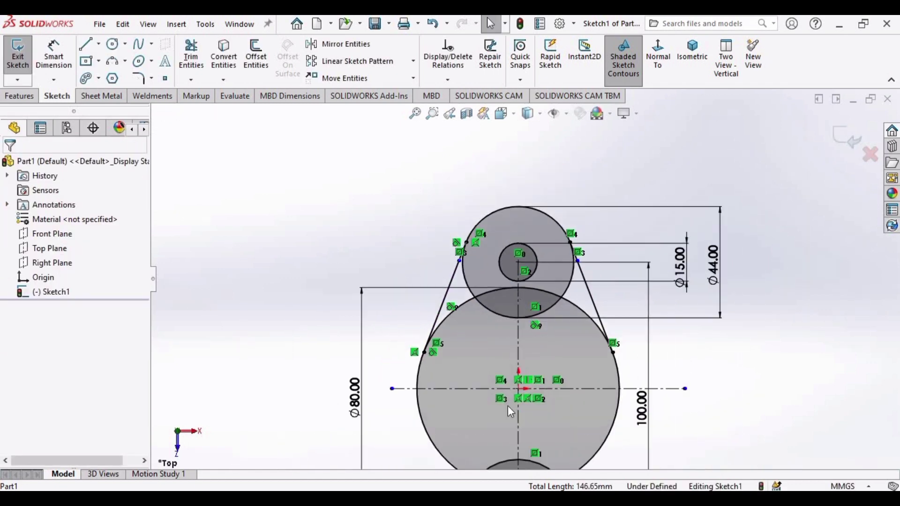
scroll(508, 406, "up", 2)
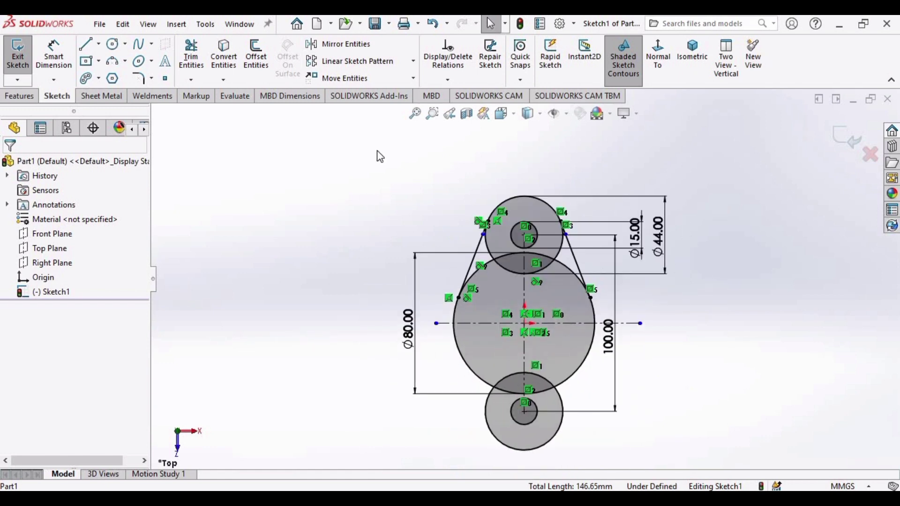
left_click(348, 42)
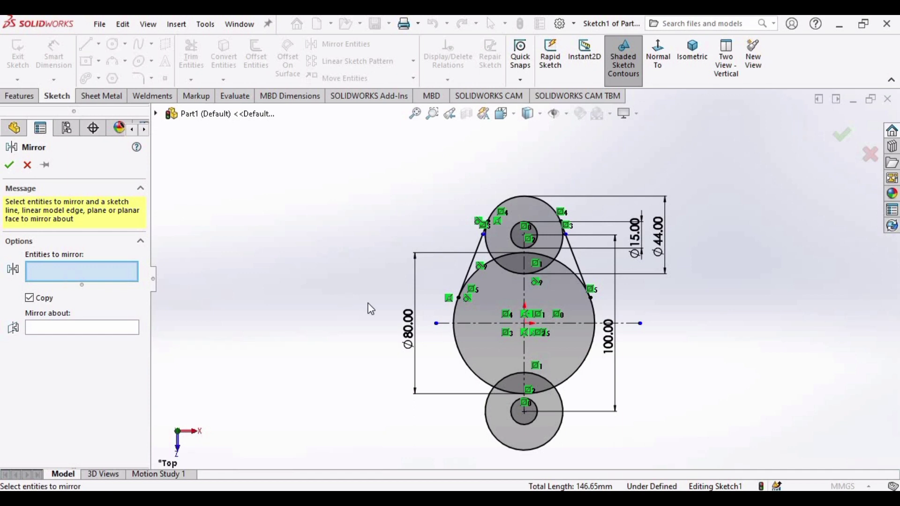
Mirror the four upper arm lines (Line3–Line6) about horizontal centreline Line1 onto the bottom circles.
left_click(471, 272)
scroll(471, 272, "down", 3)
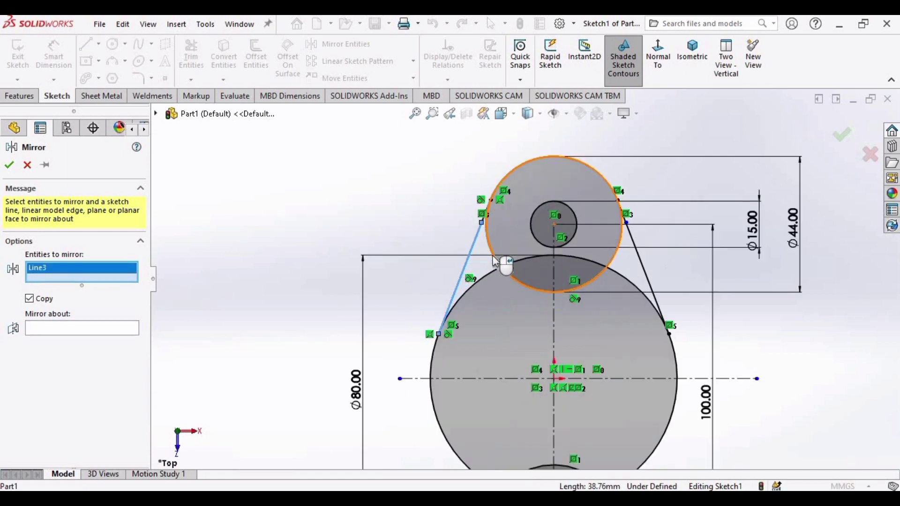
left_click(487, 206)
left_click(655, 208)
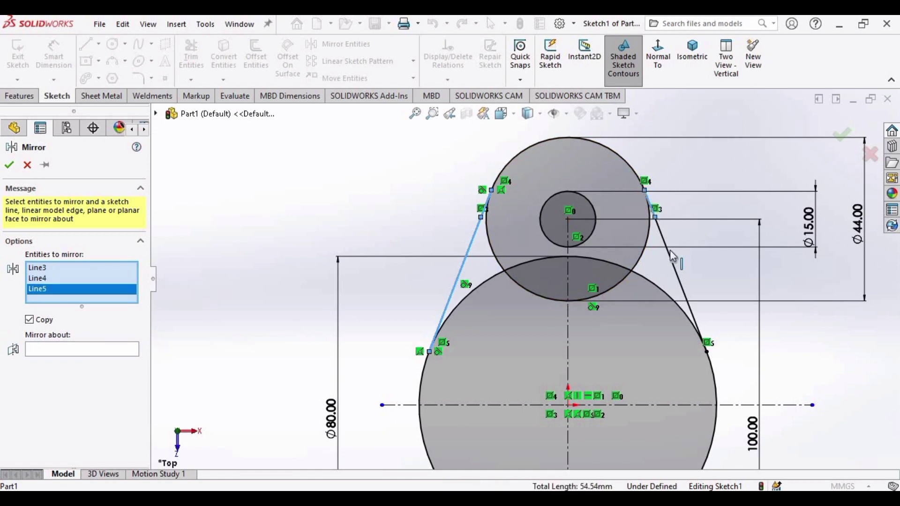
left_click(674, 272)
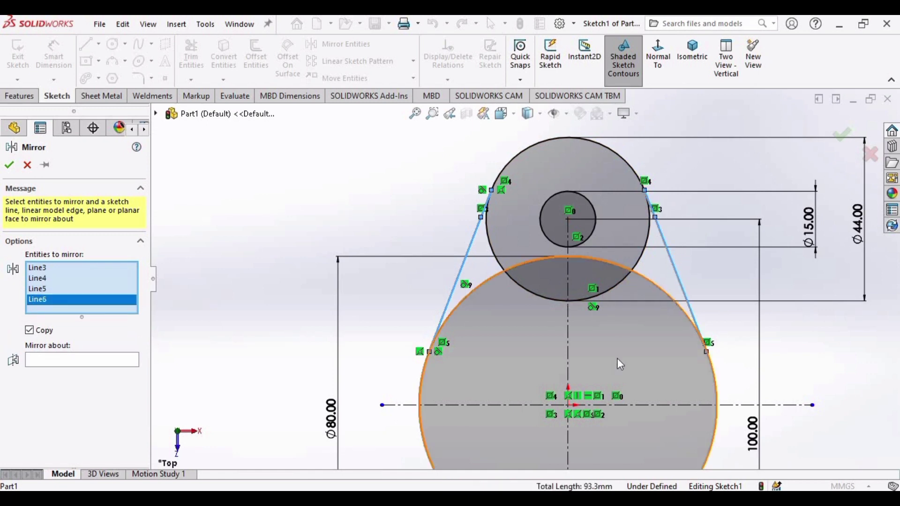
scroll(617, 361, "up", 3)
scroll(616, 358, "up", 4)
scroll(535, 403, "down", 4)
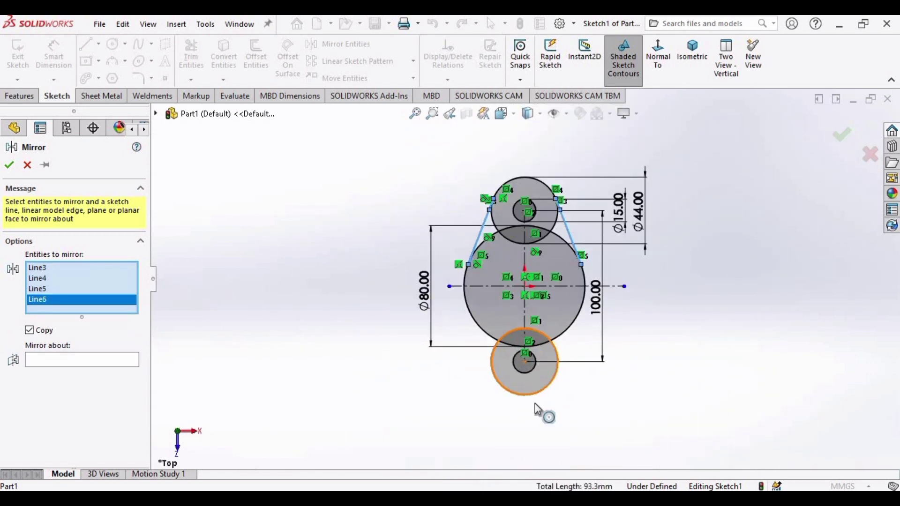
left_click(105, 365)
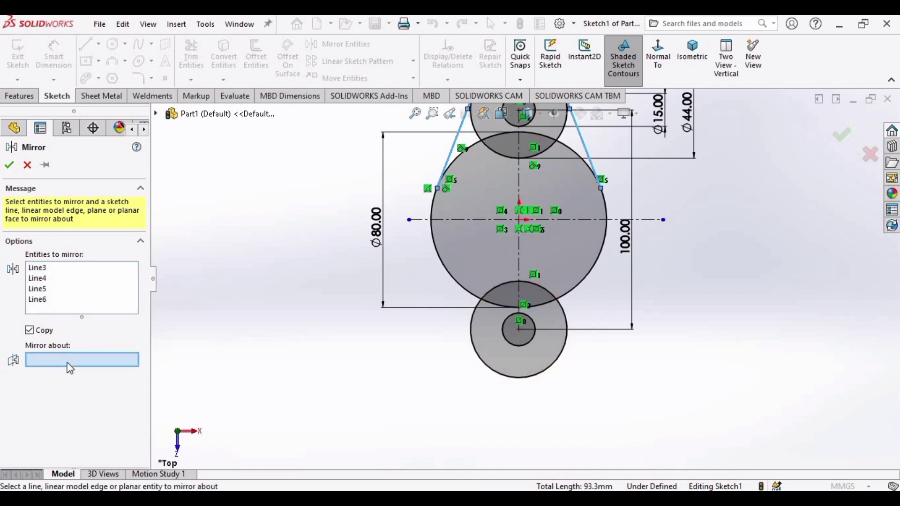
left_click(478, 220)
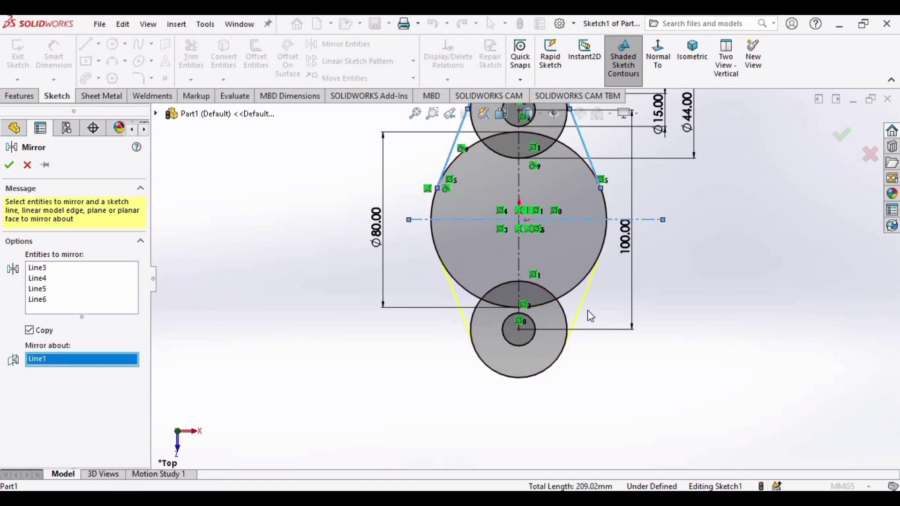
left_click(8, 165)
Trim the overlapping arcs where the top circle and the big circle intersect.
scroll(509, 208, "up", 4)
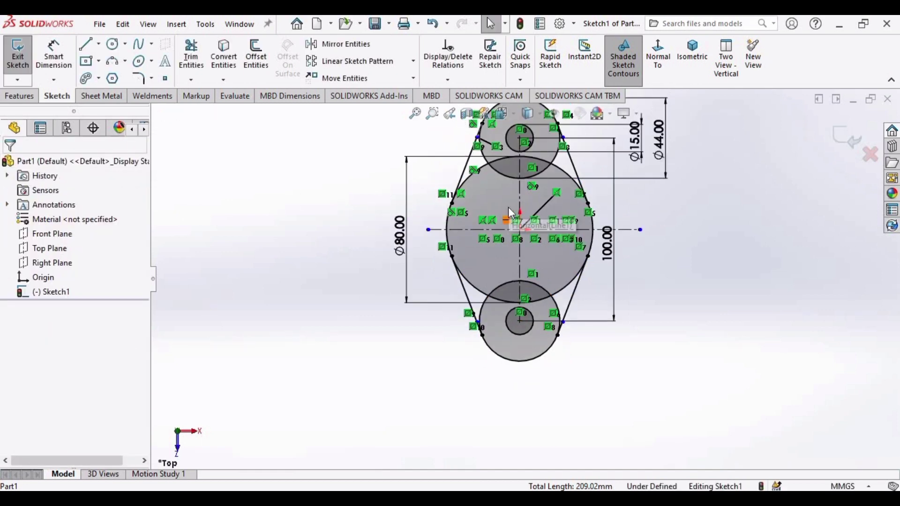
scroll(544, 302, "down", 3)
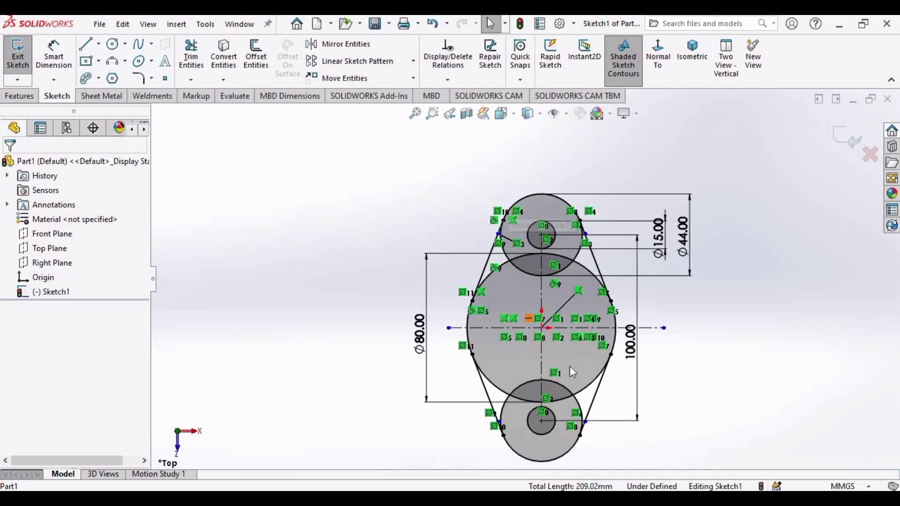
scroll(569, 367, "down", 4)
scroll(569, 367, "up", 3)
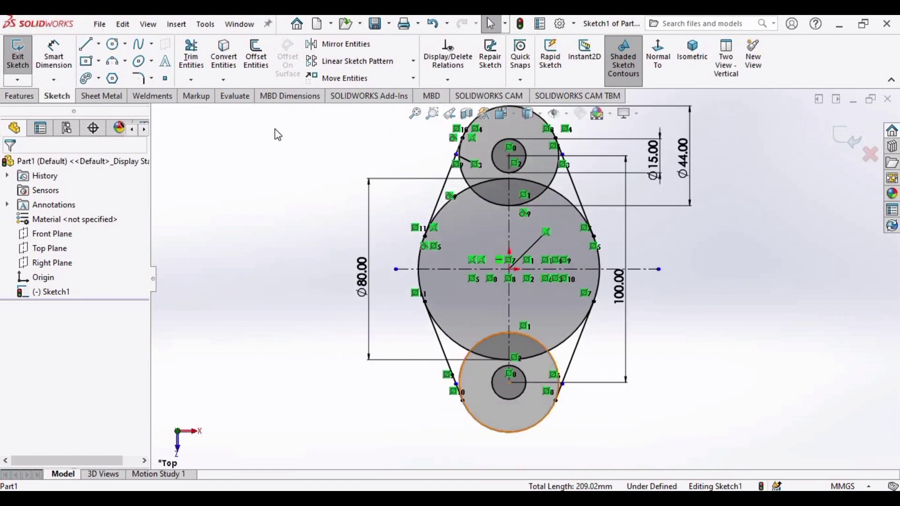
left_click(199, 58)
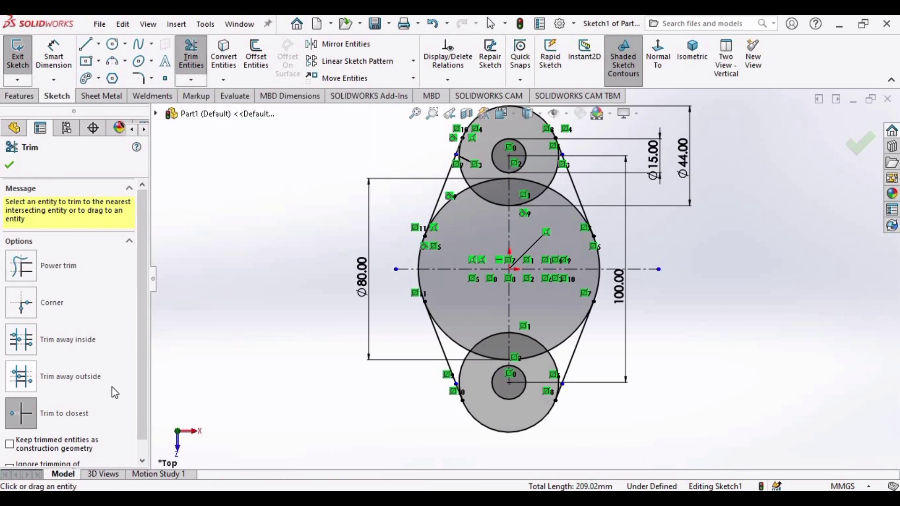
left_click(488, 202)
left_click(535, 182)
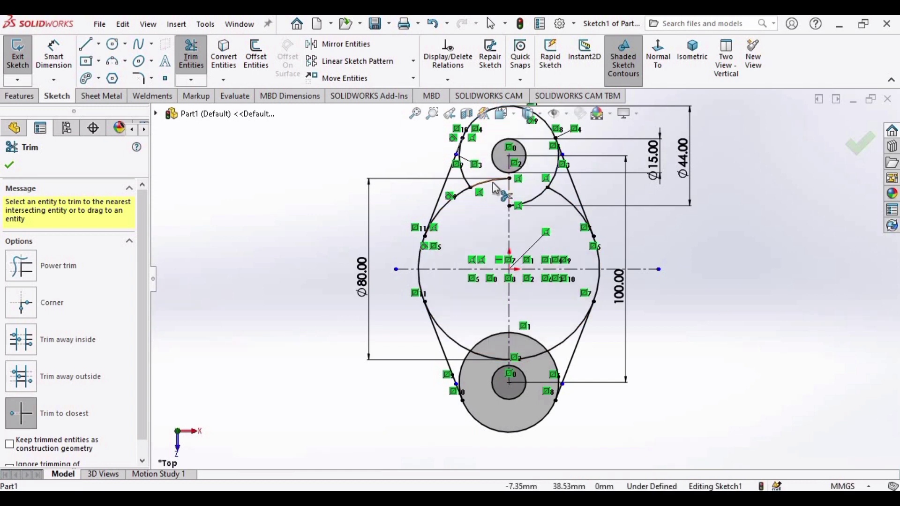
left_click(493, 188)
left_click(466, 194)
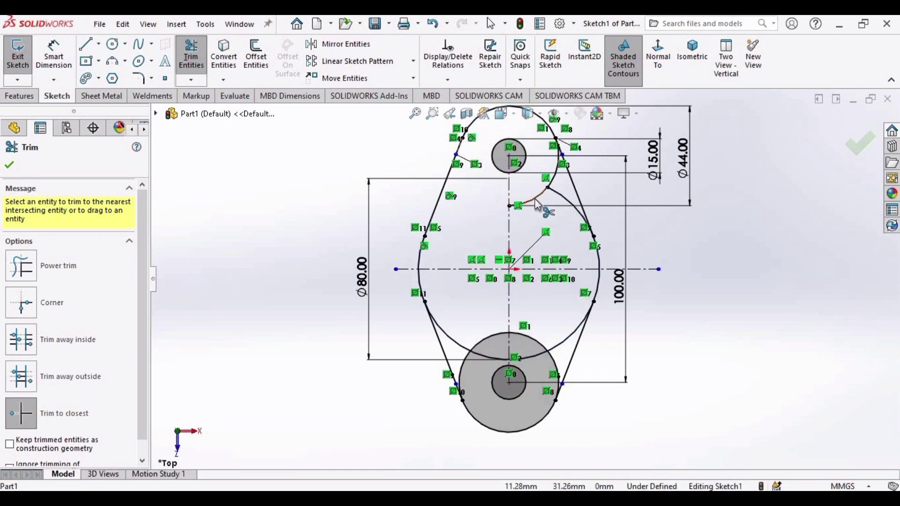
left_click(538, 205)
left_click(569, 208)
left_click(555, 161)
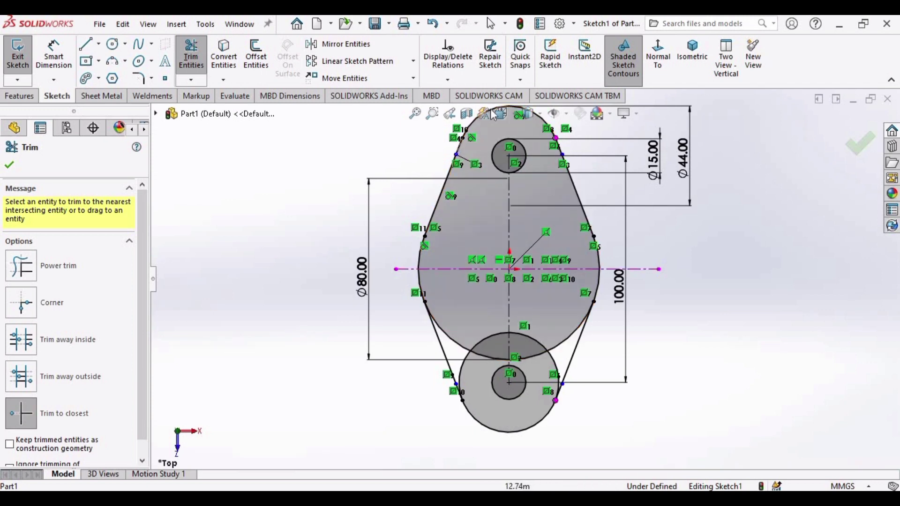
Trim the leftover arcs around the bottom circle to close the outer outline.
left_click(443, 330)
left_click(569, 334)
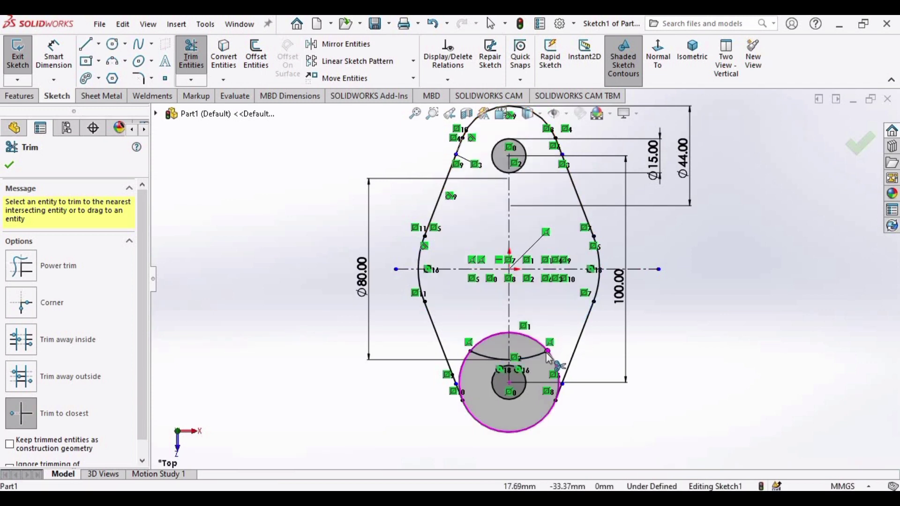
left_click(551, 358)
left_click(532, 357)
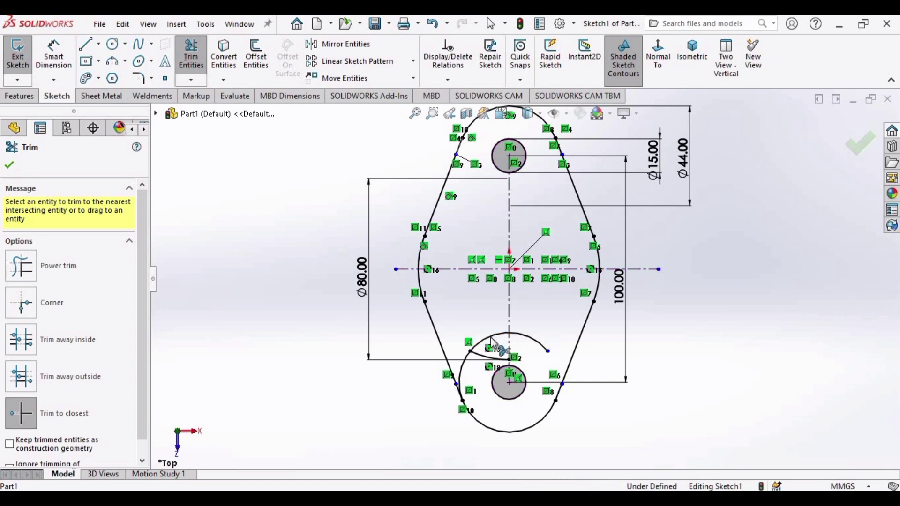
left_click(493, 347)
left_click(532, 346)
left_click(461, 373)
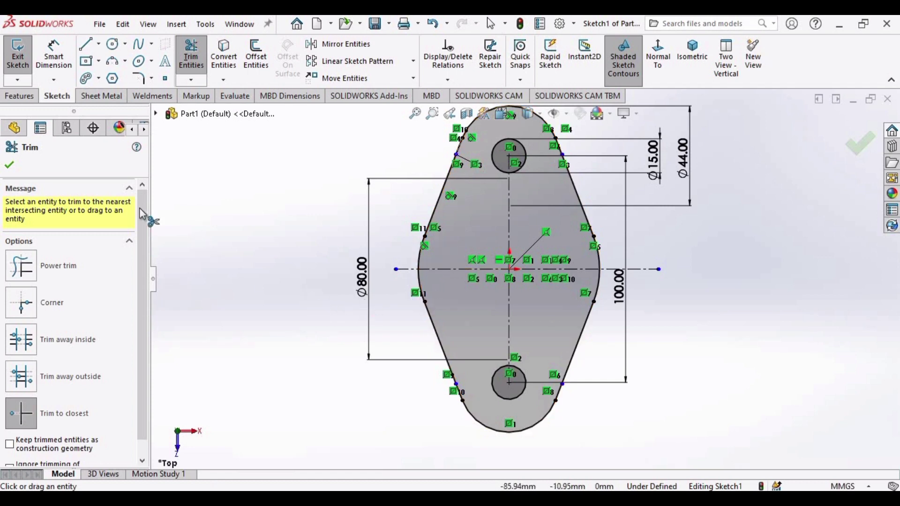
Extrude the closed outline 15 mm blind into a plate with two through holes.
left_click(10, 165)
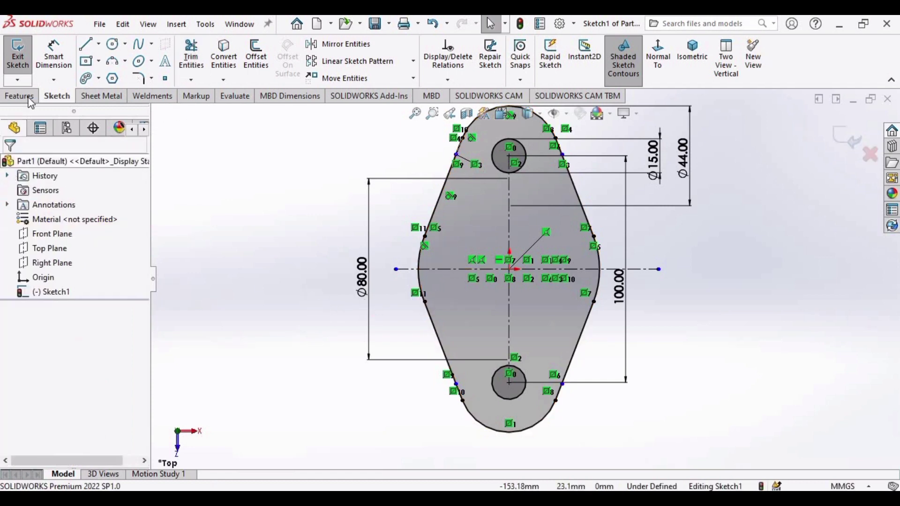
left_click(21, 96)
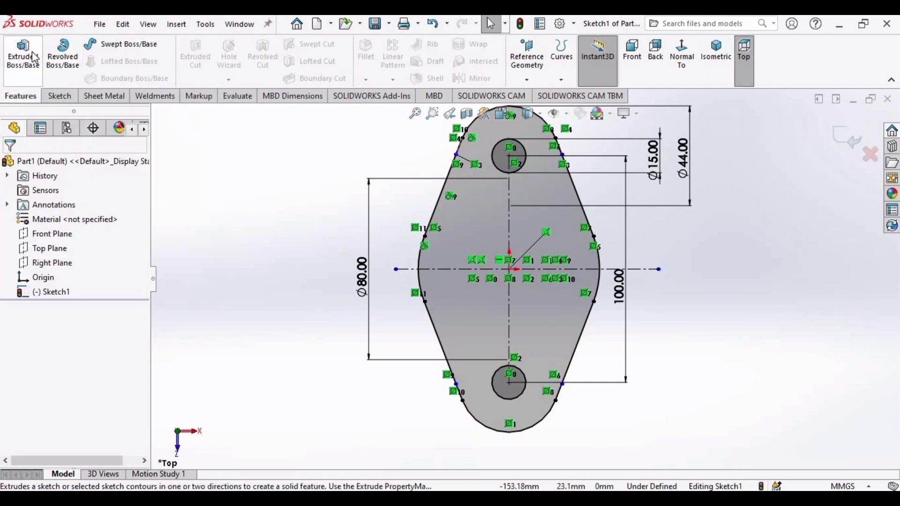
left_click(14, 55)
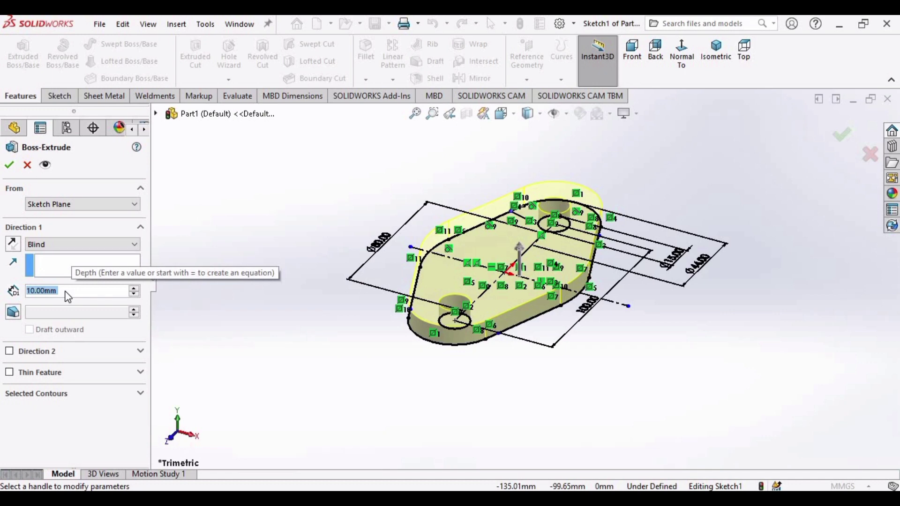
type("15")
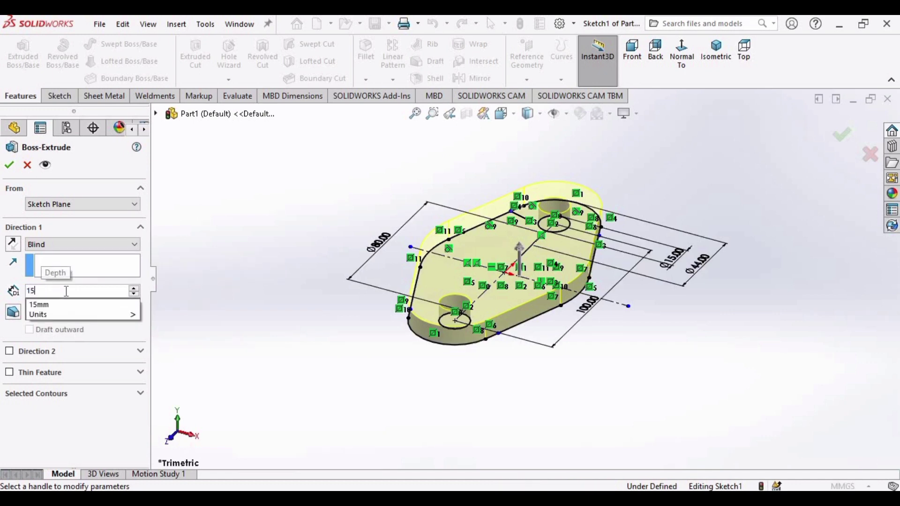
key("Return")
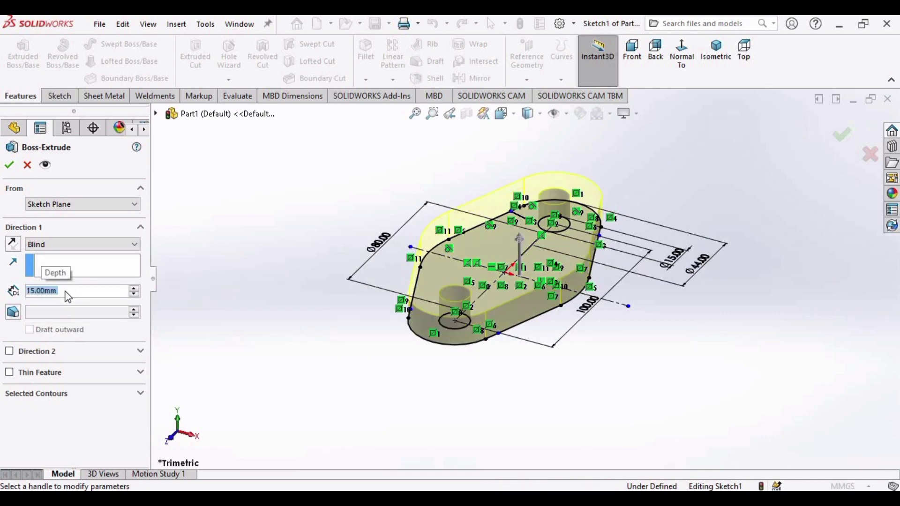
left_click(8, 165)
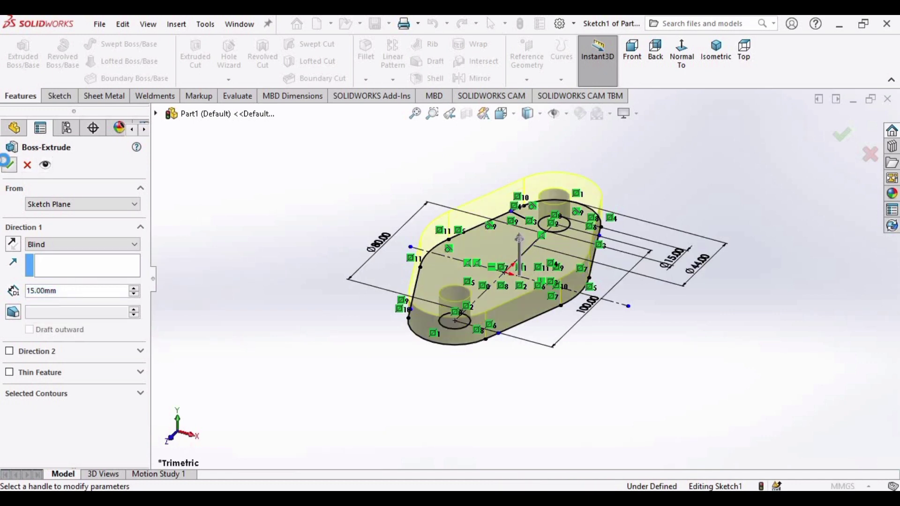
Apply the matte steel appearance from Appearances > Metal > Steel to the plate.
left_click(327, 373)
left_click(891, 193)
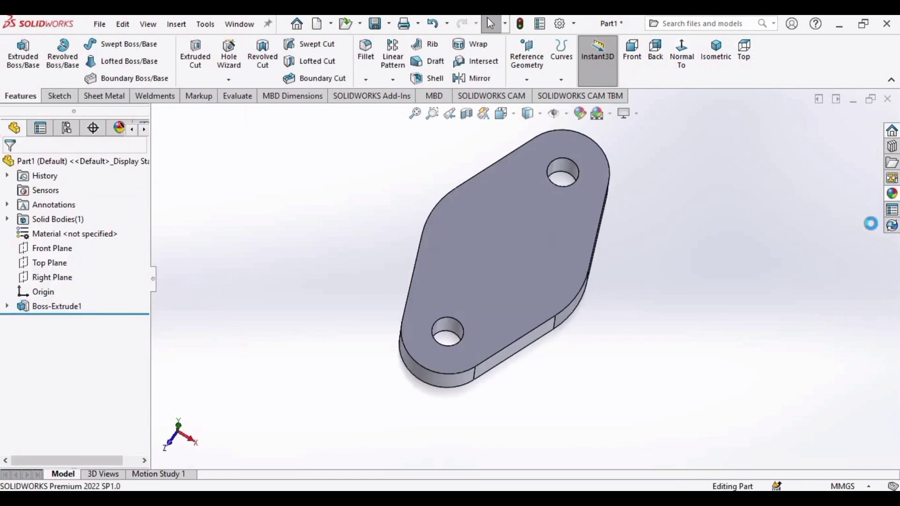
left_click(749, 139)
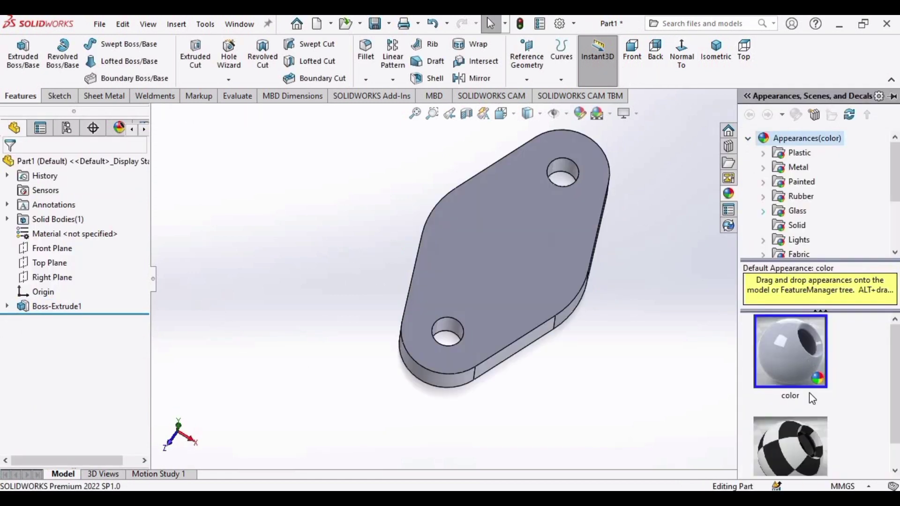
left_click(763, 168)
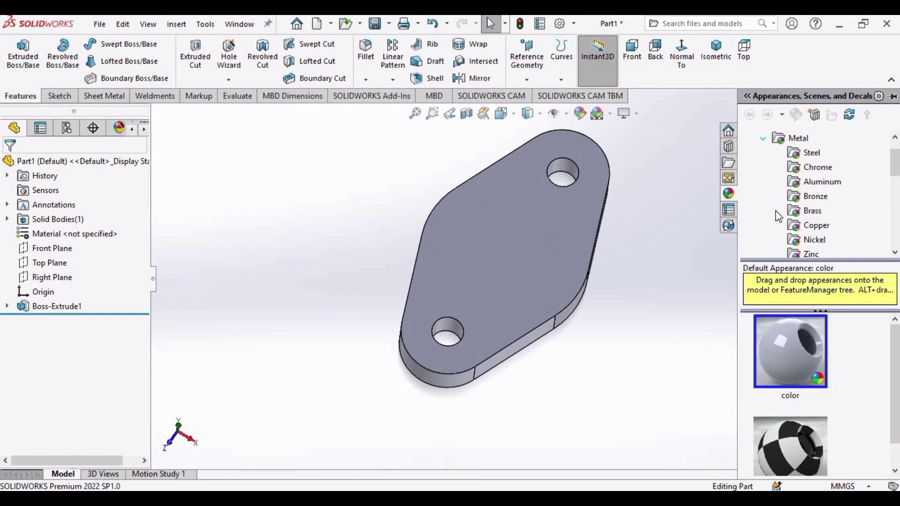
left_click(807, 153)
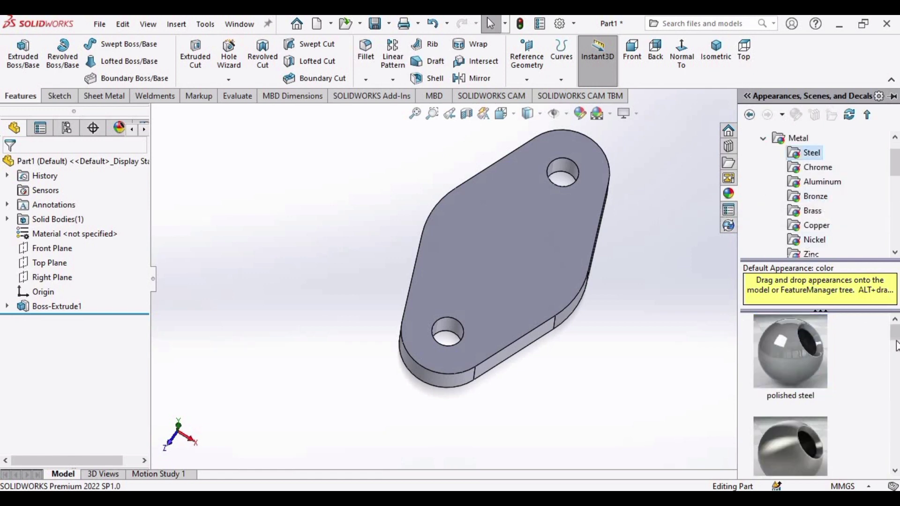
left_click_drag(895, 338, 894, 366)
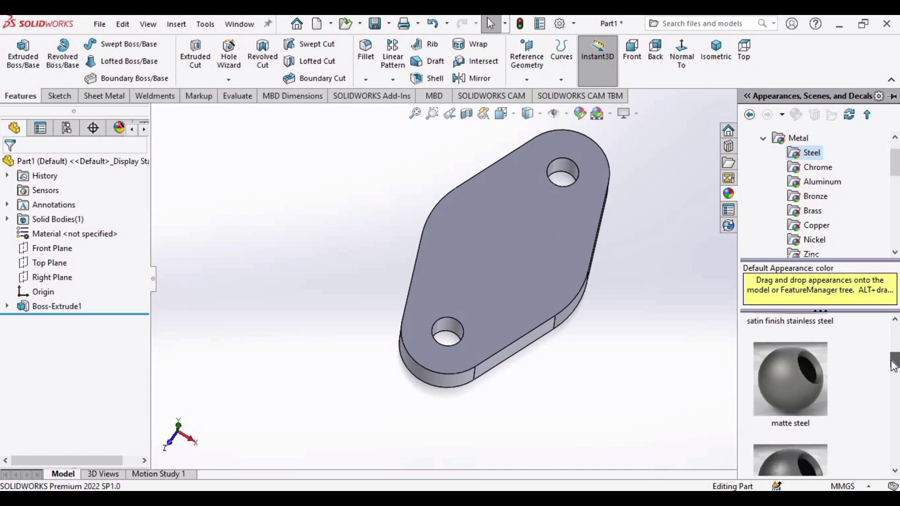
double_click(827, 383)
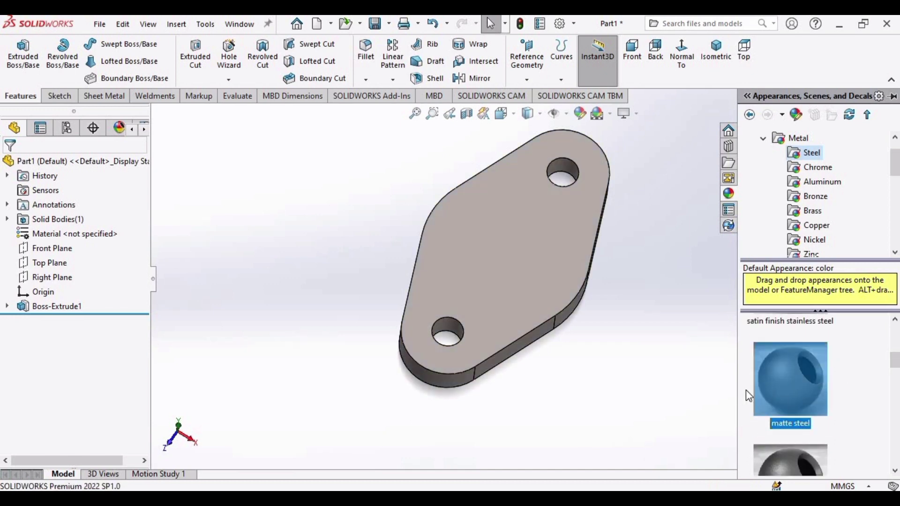
middle_click_drag(683, 373, 422, 305)
scroll(527, 299, "up", 4)
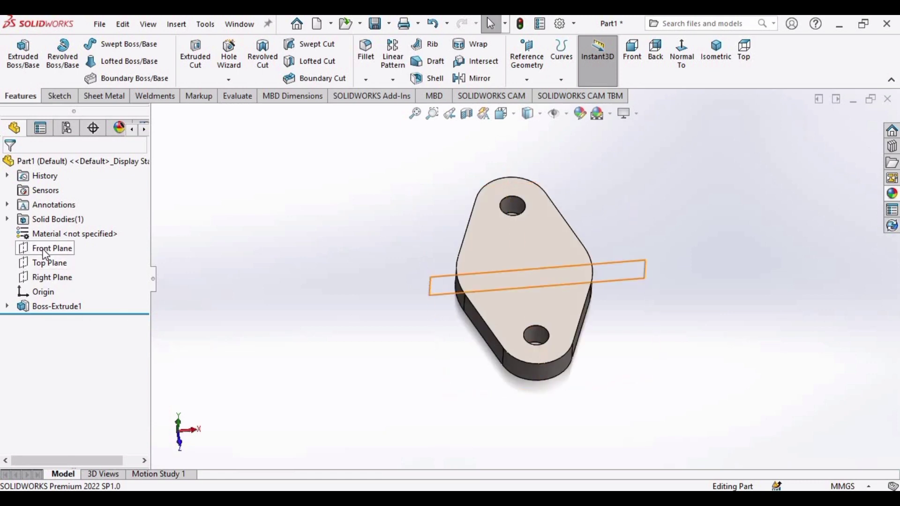
Start a sketch on the Front Plane and draw a vertical centerline upward from the origin.
left_click(46, 252)
middle_click_drag(482, 424, 295, 308)
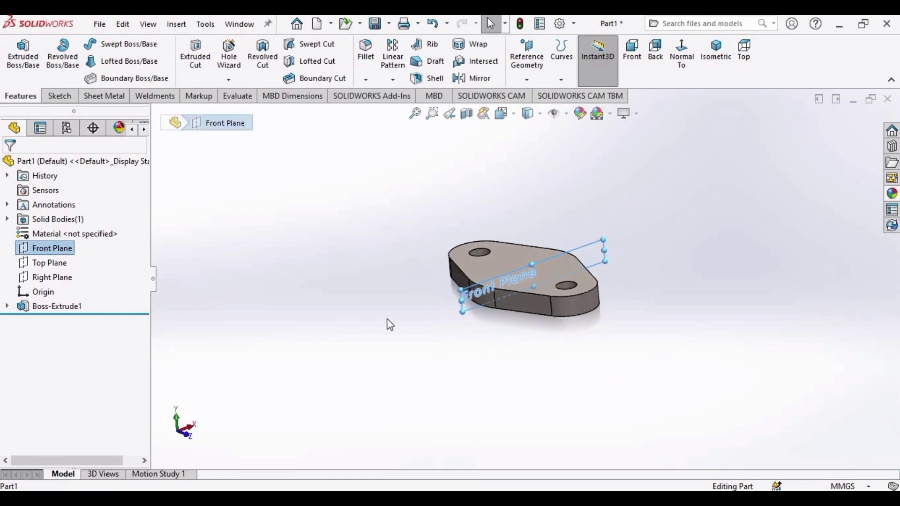
right_click(55, 249)
left_click(70, 231)
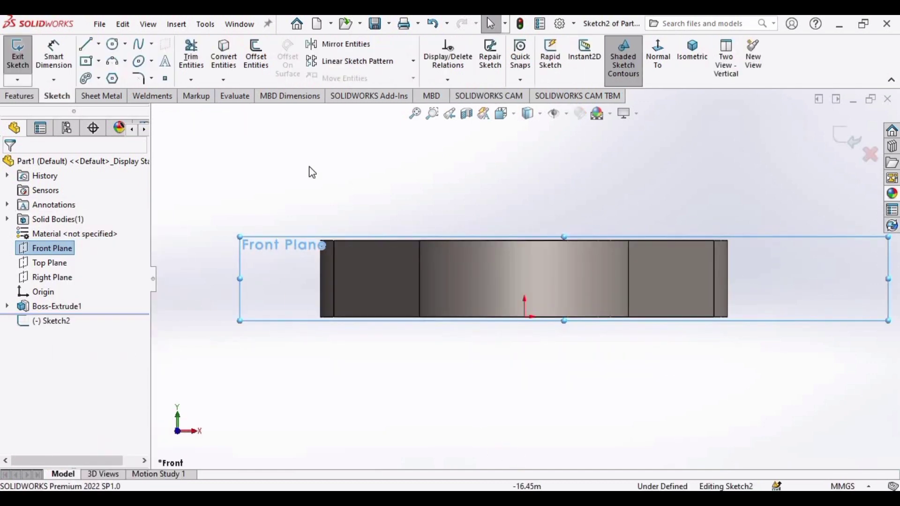
left_click(98, 44)
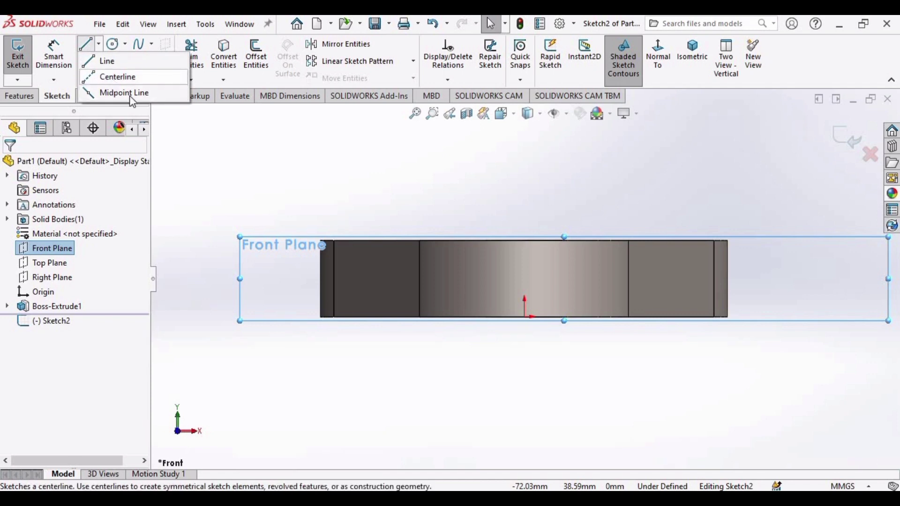
left_click(117, 77)
scroll(534, 323, "up", 2)
scroll(527, 321, "down", 2)
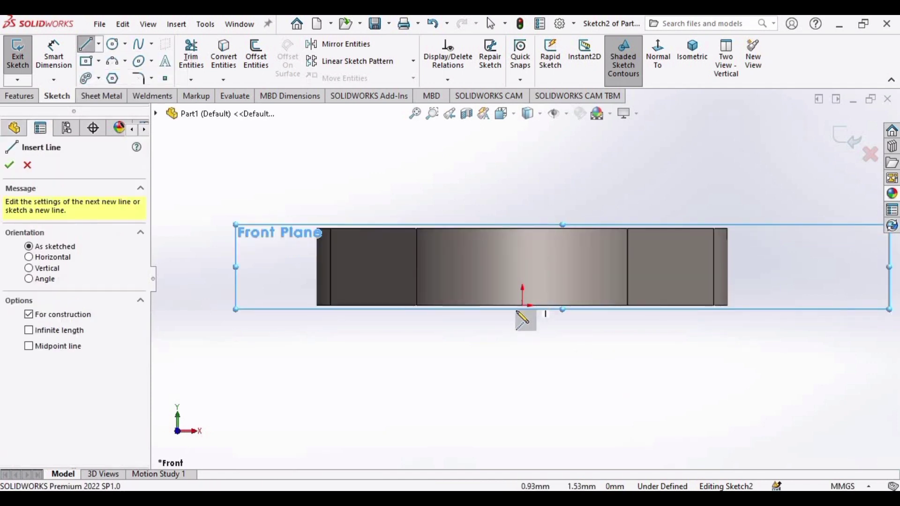
left_click(523, 305)
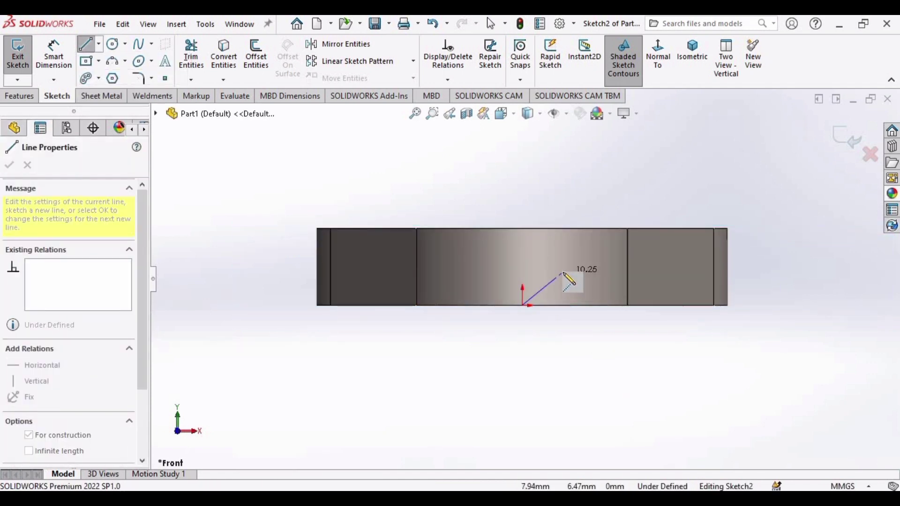
left_click(521, 228)
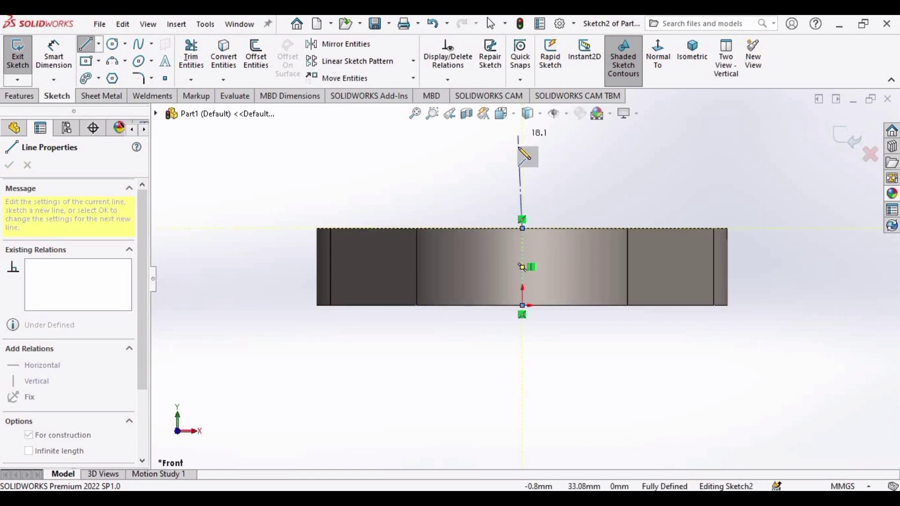
scroll(527, 155, "up", 2)
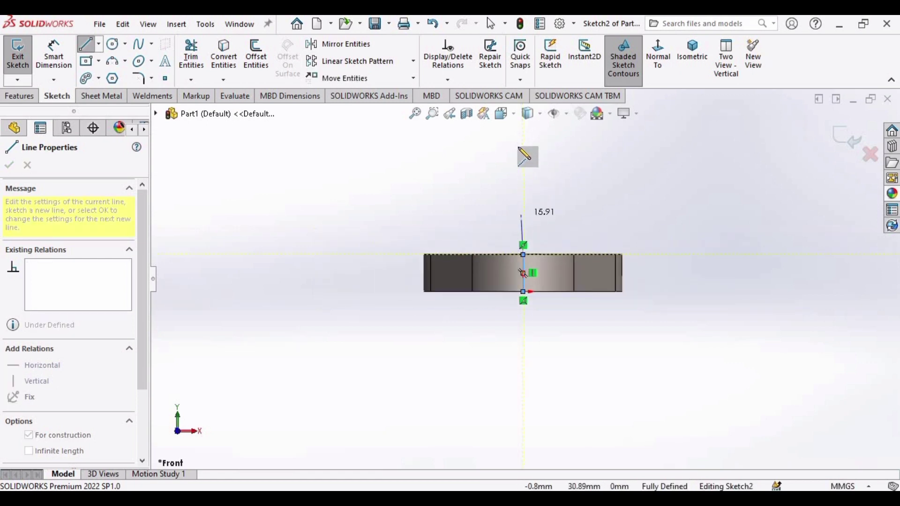
left_click(523, 134)
key("Escape")
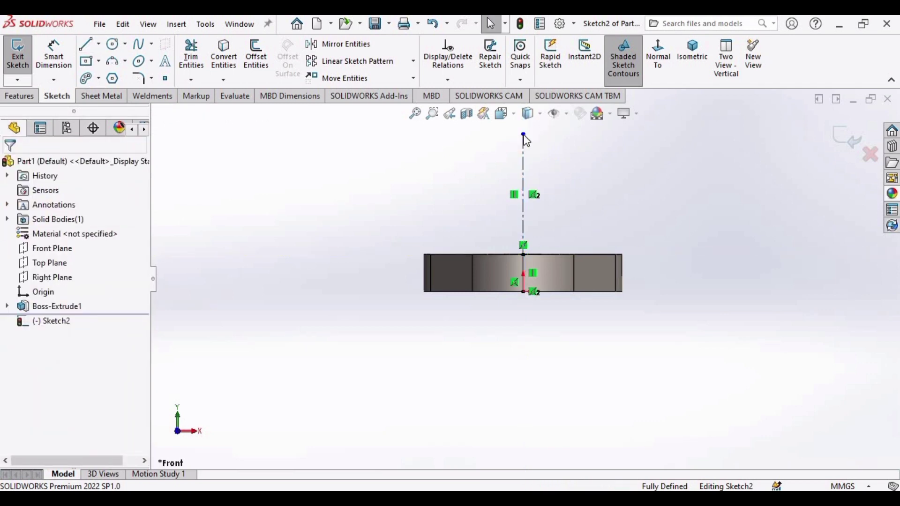
Dimension the upper span of the centerline to 58 mm.
left_click(54, 54)
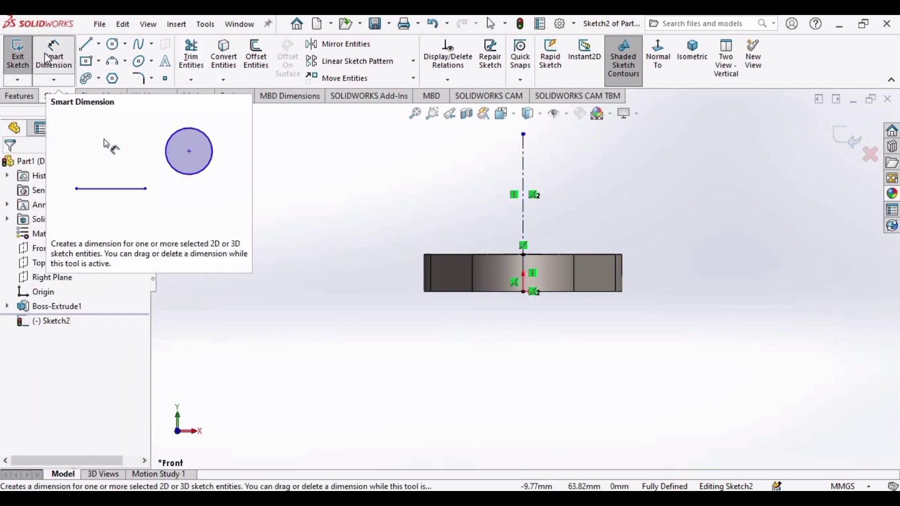
left_click(524, 162)
left_click(646, 183)
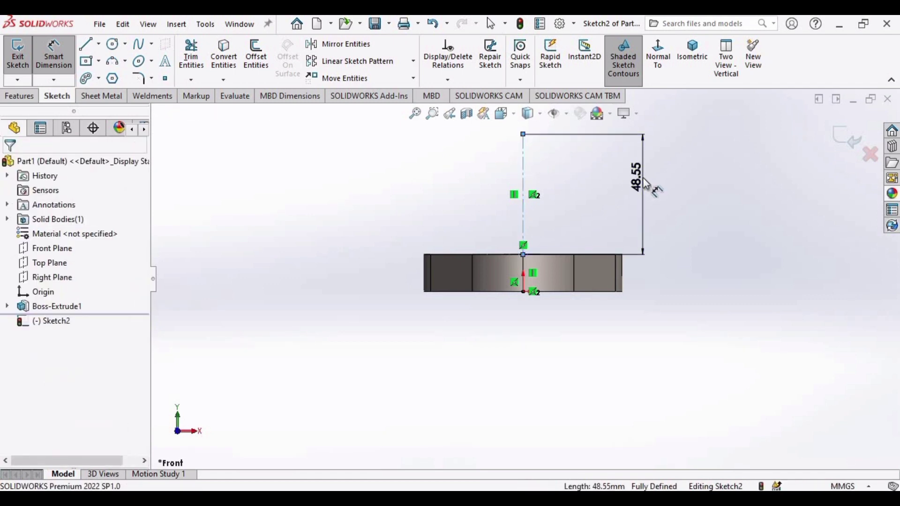
type("58")
key("Return")
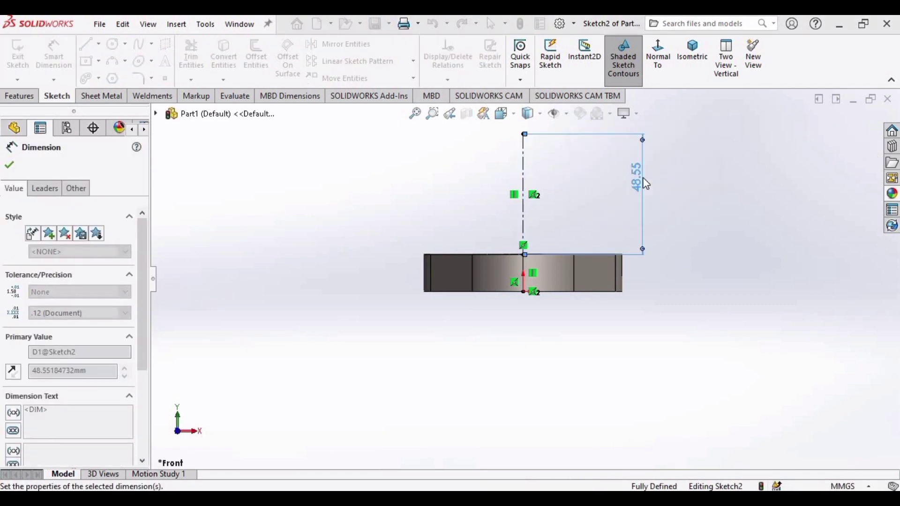
left_click(9, 165)
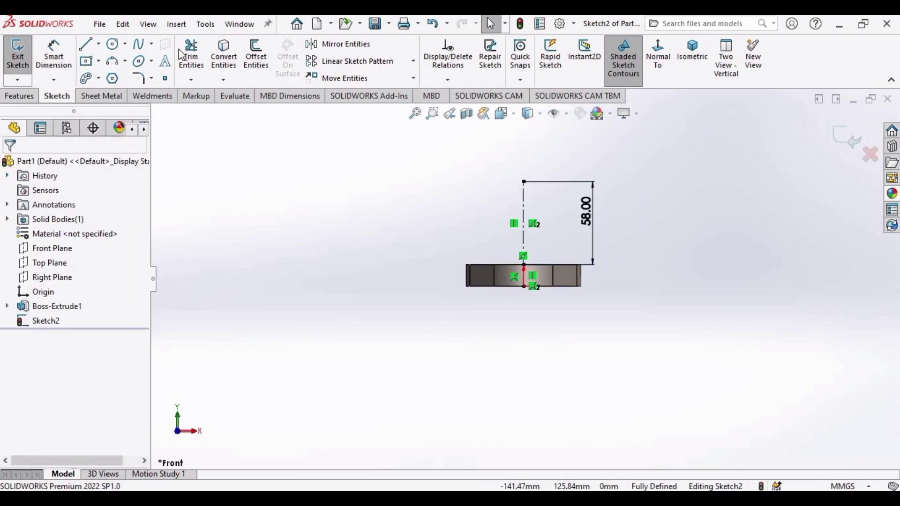
Draw a small and a large circle, both centred on the centerline's top end.
left_click(113, 44)
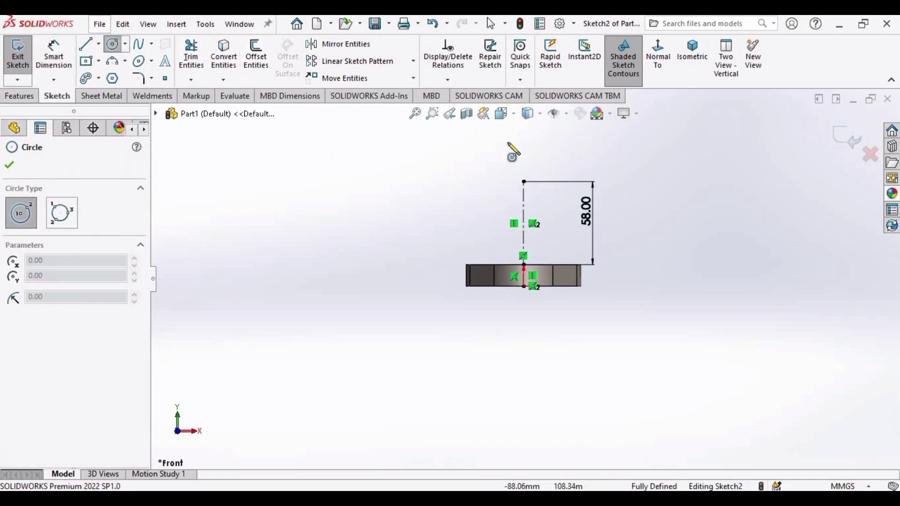
scroll(532, 170, "down", 4)
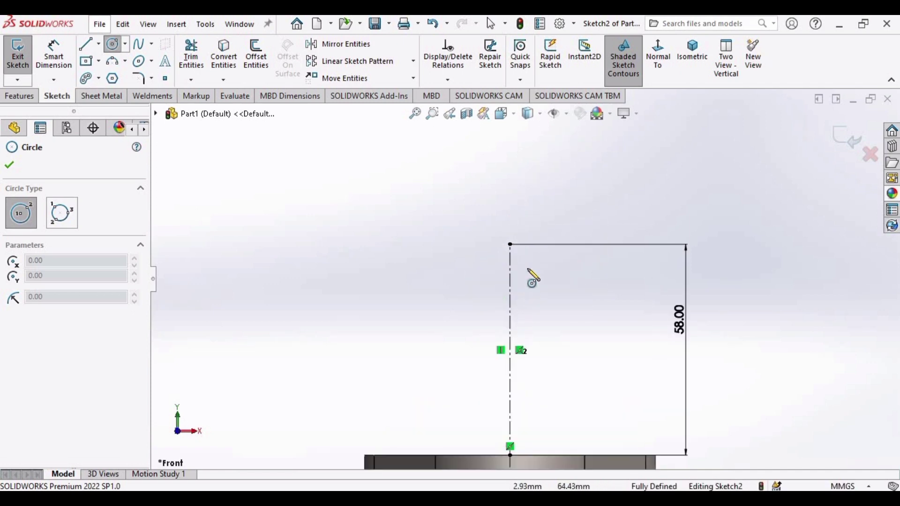
left_click(510, 244)
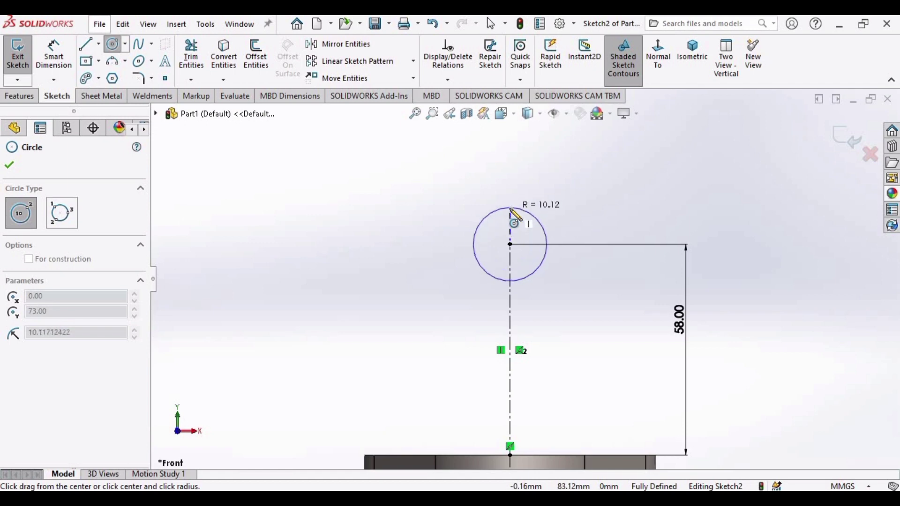
left_click(510, 210)
key("Escape")
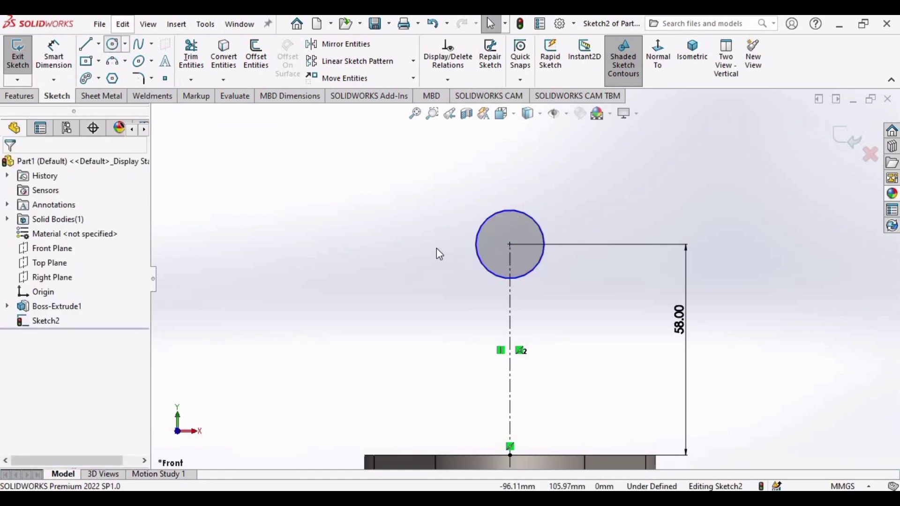
key("Return")
left_click(510, 245)
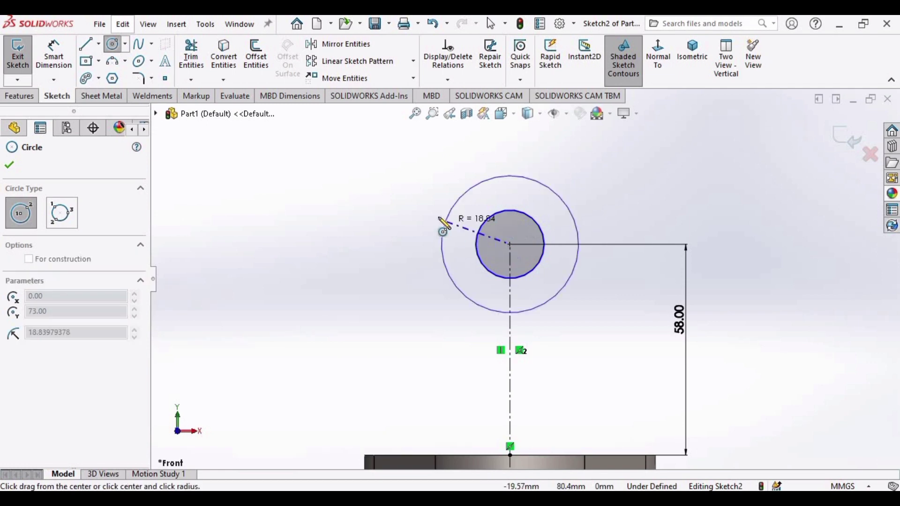
left_click(442, 225)
key("Escape")
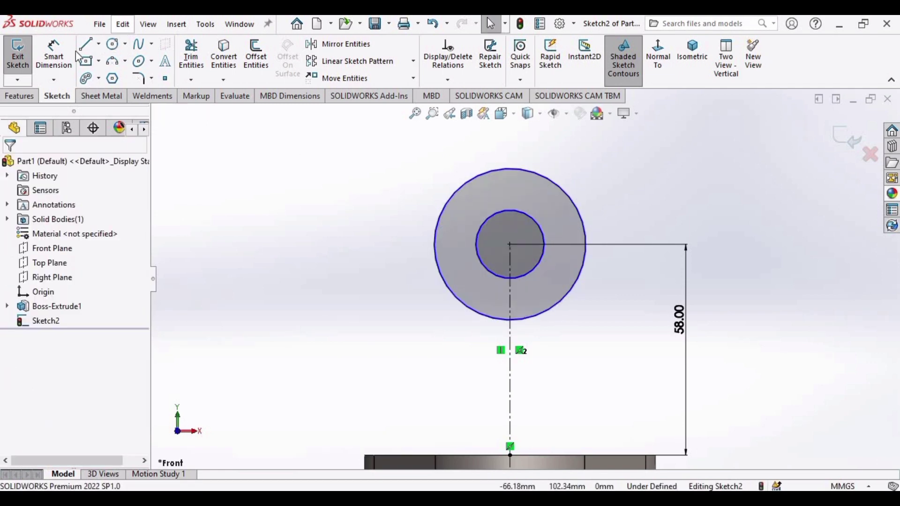
Dimension the outer circle to Ø44 mm and the inner circle to Ø30 mm.
left_click(47, 59)
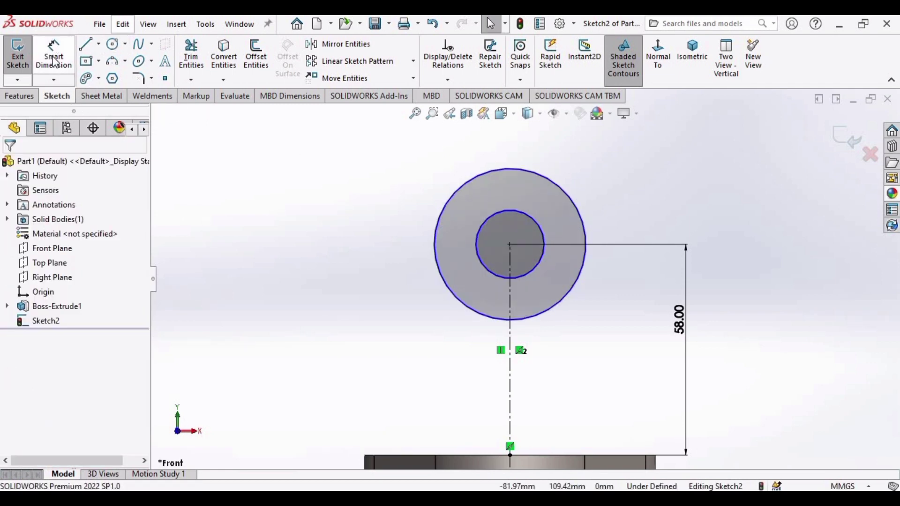
left_click(436, 252)
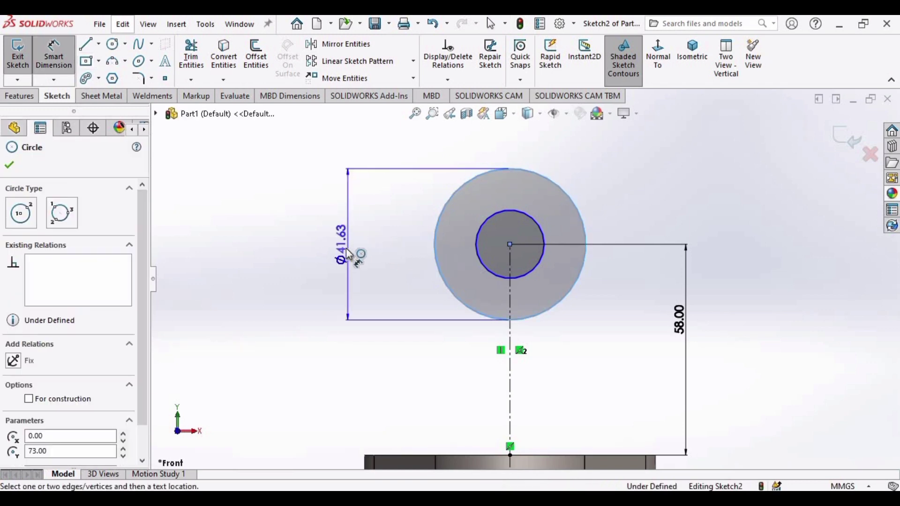
left_click(346, 250)
type("44")
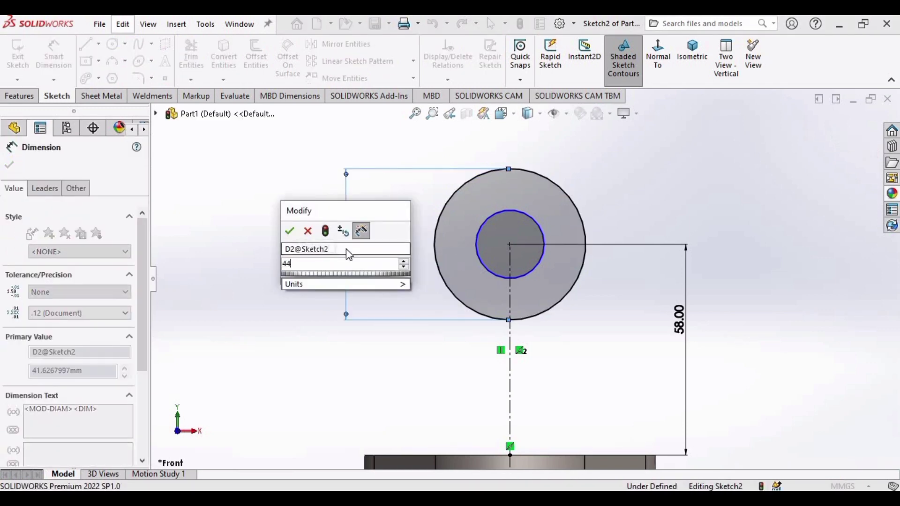
key("Return")
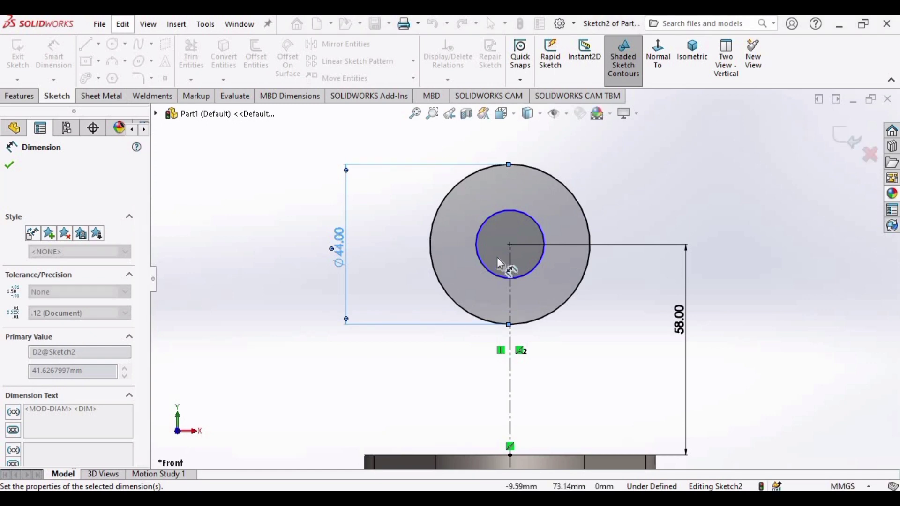
left_click(477, 250)
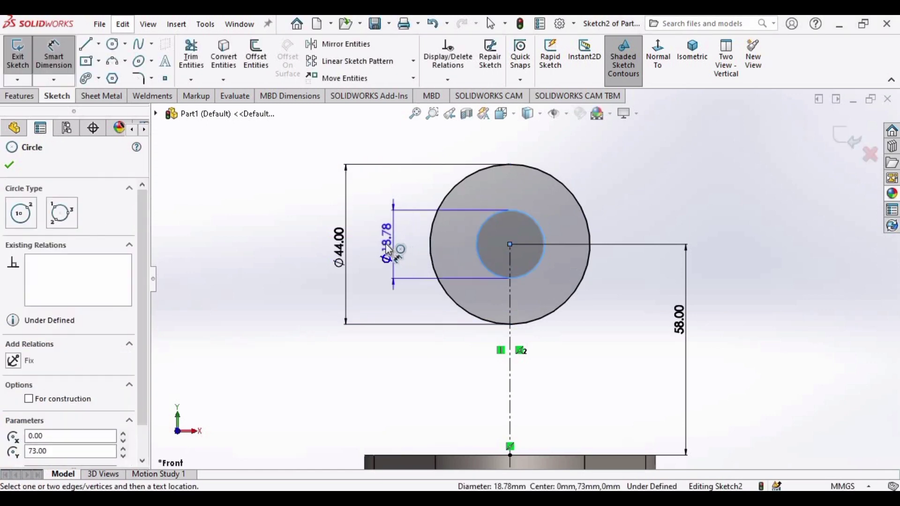
left_click(387, 249)
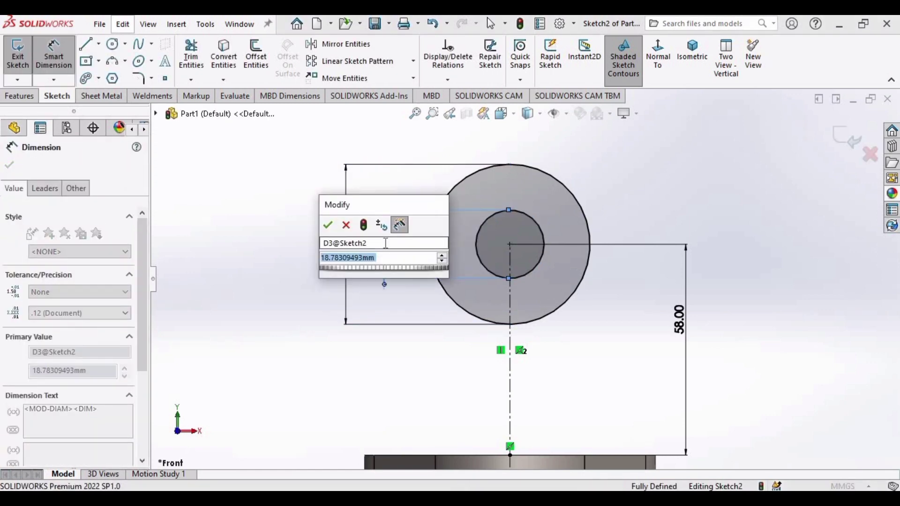
key("BackSpace")
type("18")
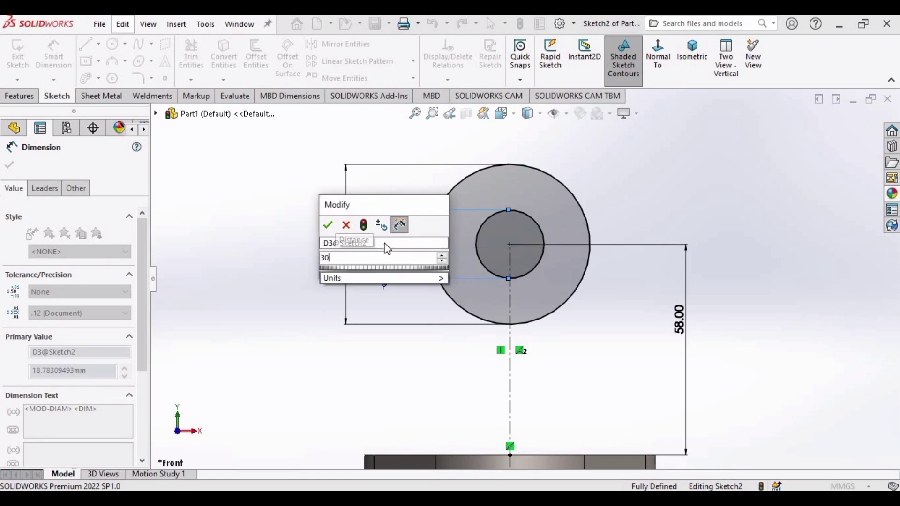
key("Escape")
key("Escape")
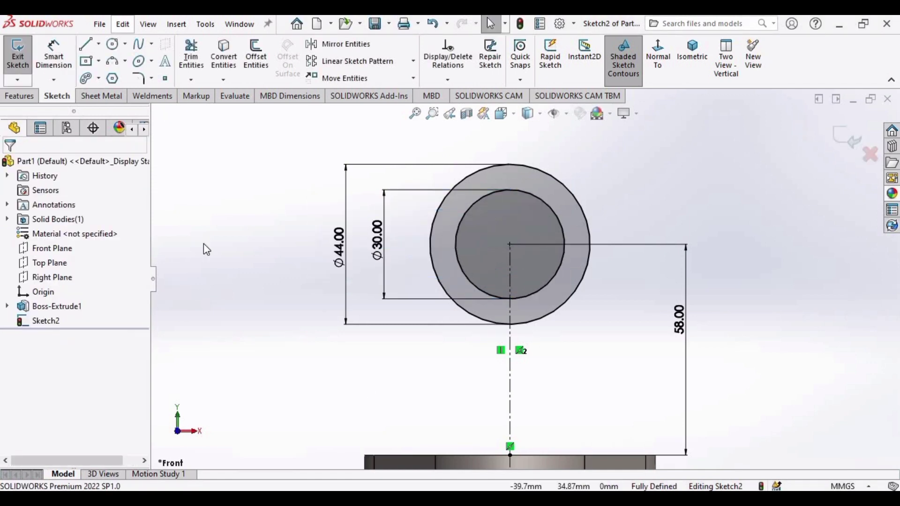
Draw a horizontal line along the base plate's top edge.
left_click(98, 47)
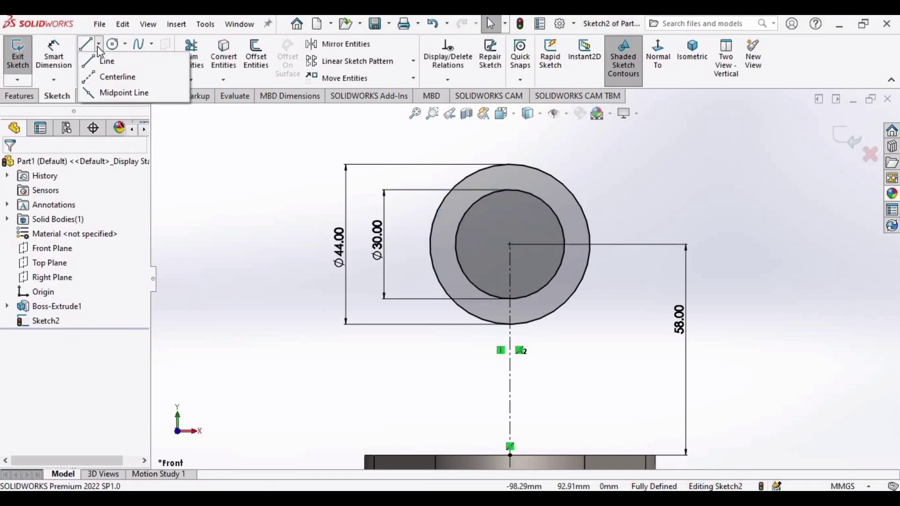
left_click(101, 61)
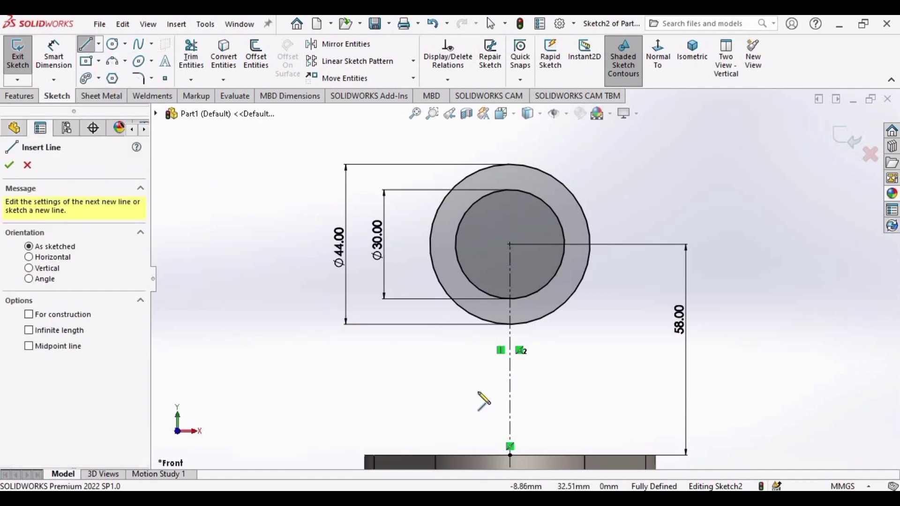
key("f")
scroll(473, 377, "down", 3)
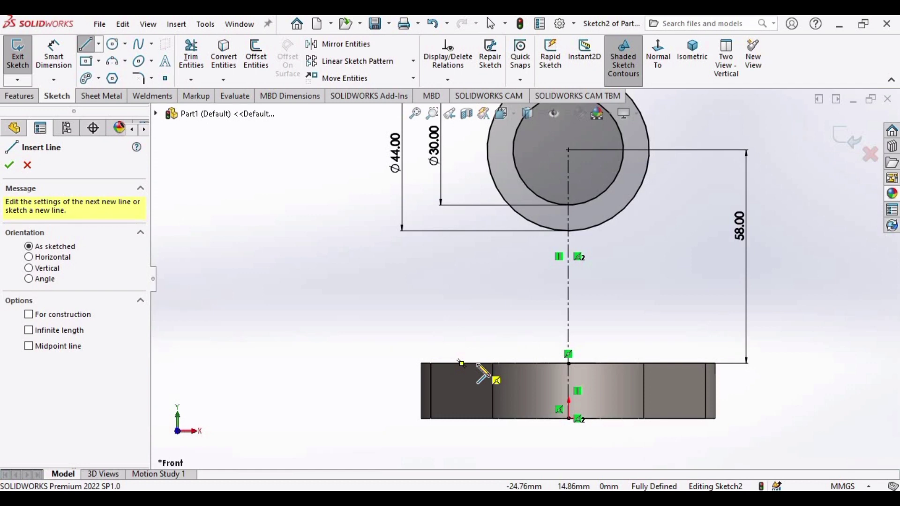
left_click(461, 363)
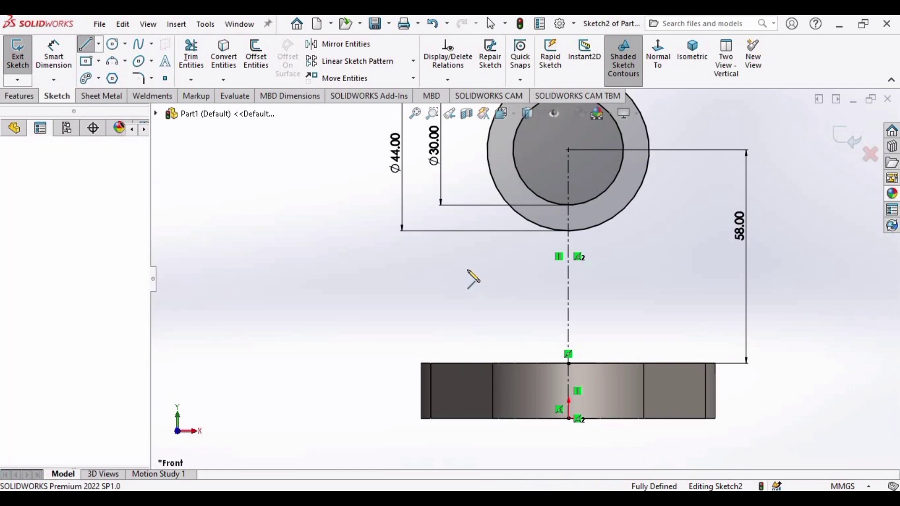
left_click(661, 365)
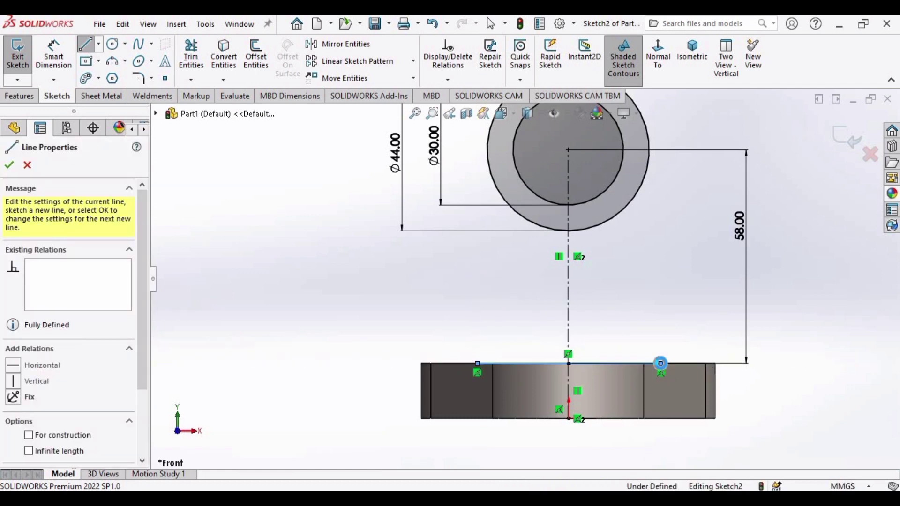
key("Escape")
Dimension the horizontal line to 67 mm.
left_click(58, 69)
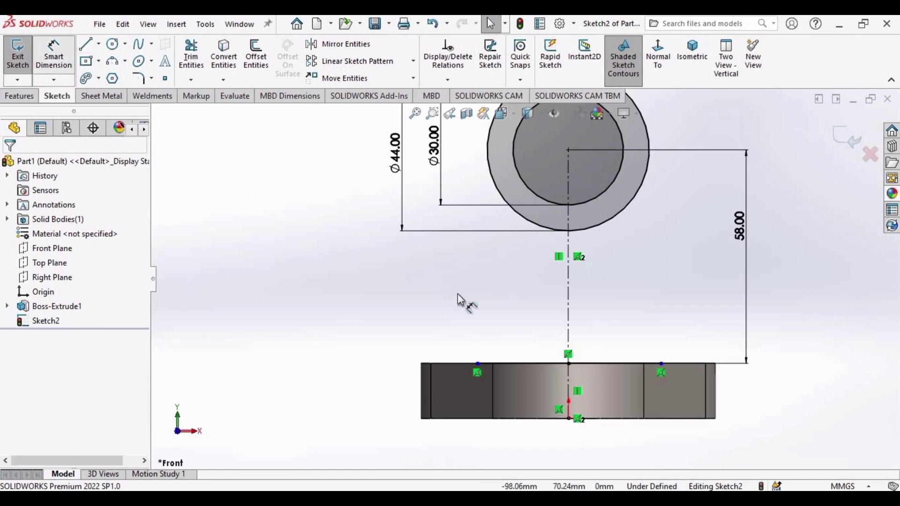
left_click(606, 357)
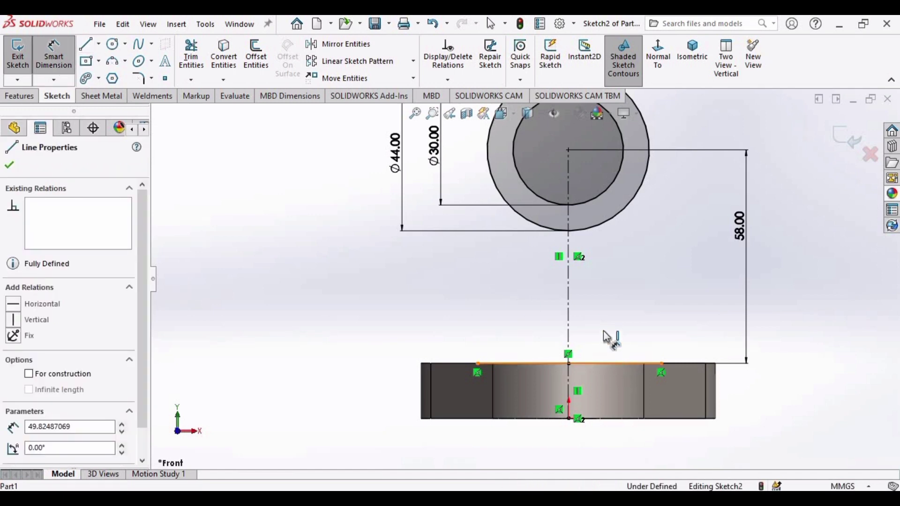
left_click(603, 331)
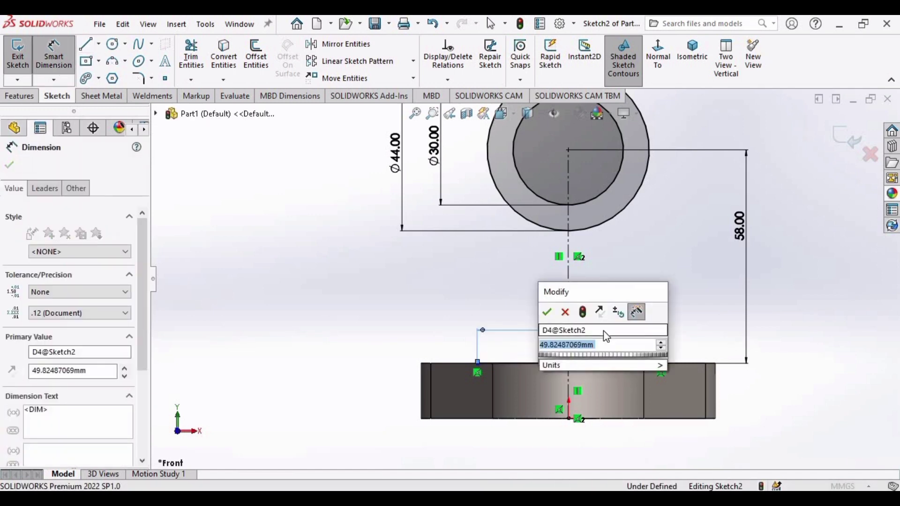
type("67")
key("Return")
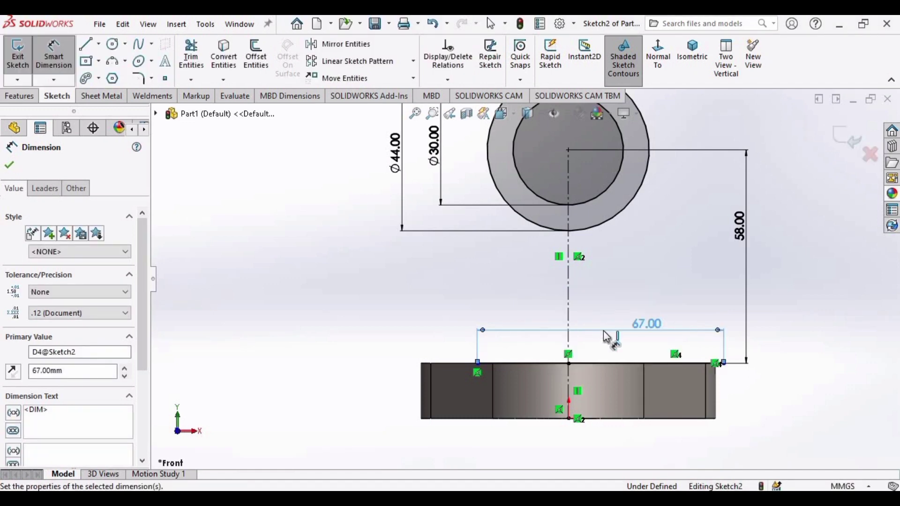
key("Escape")
Make the 67 mm line's endpoints symmetric about the vertical centerline.
scroll(689, 351, "down", 3)
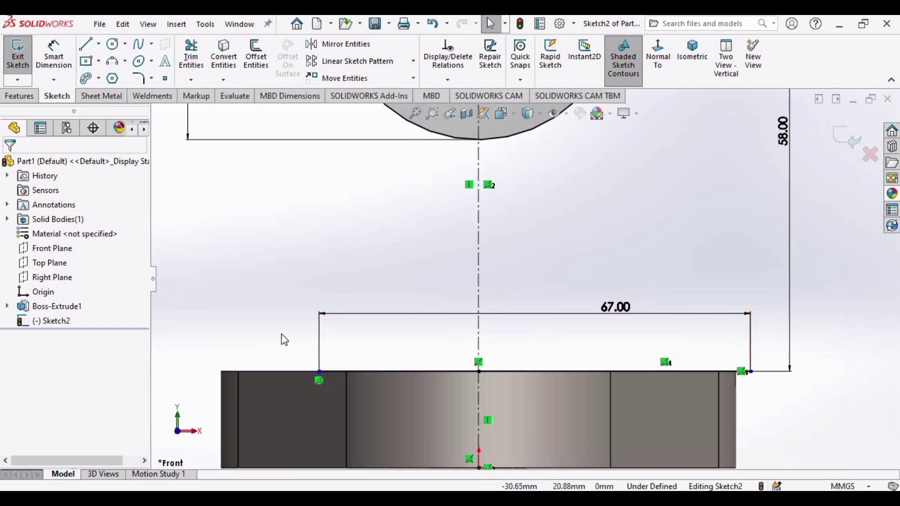
left_click(319, 371)
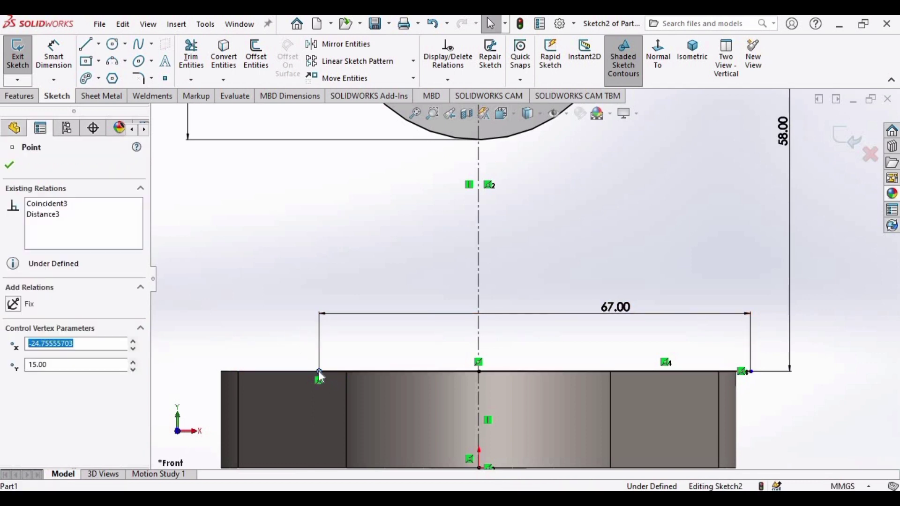
left_click(750, 371, "ctrl")
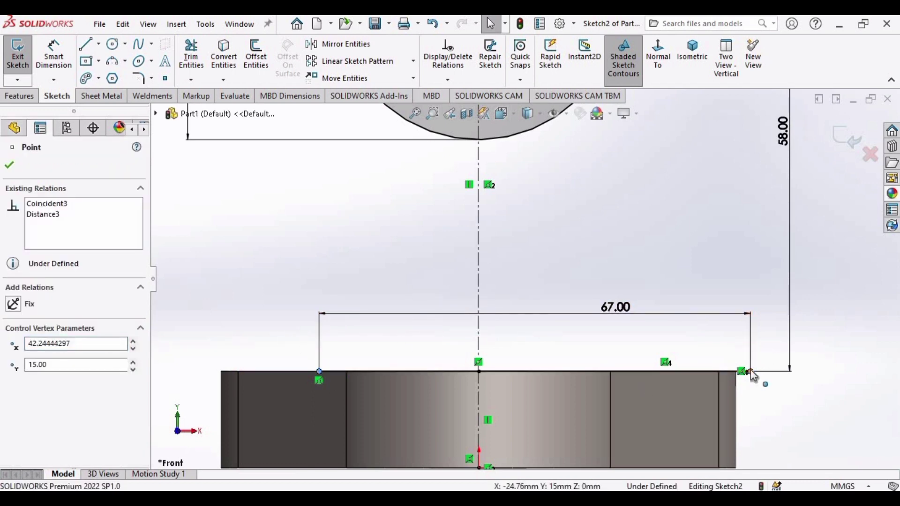
left_click(479, 219, "ctrl")
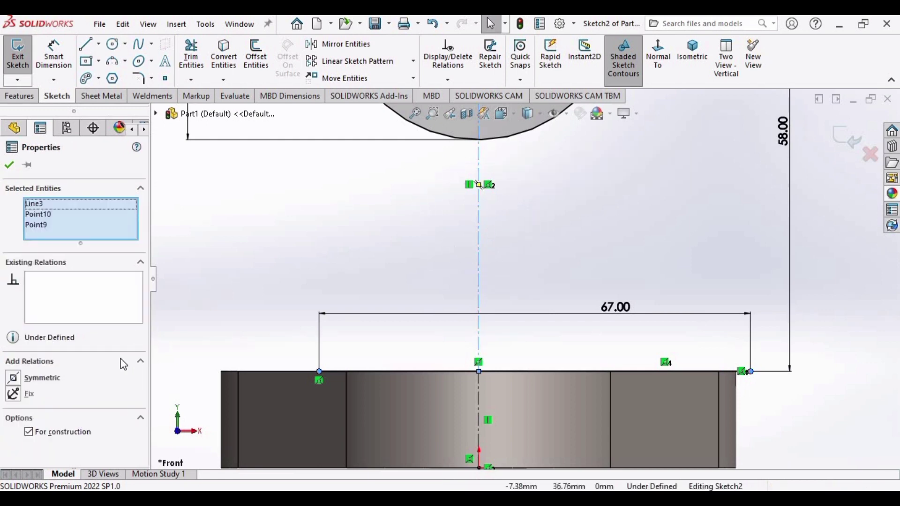
left_click(30, 384)
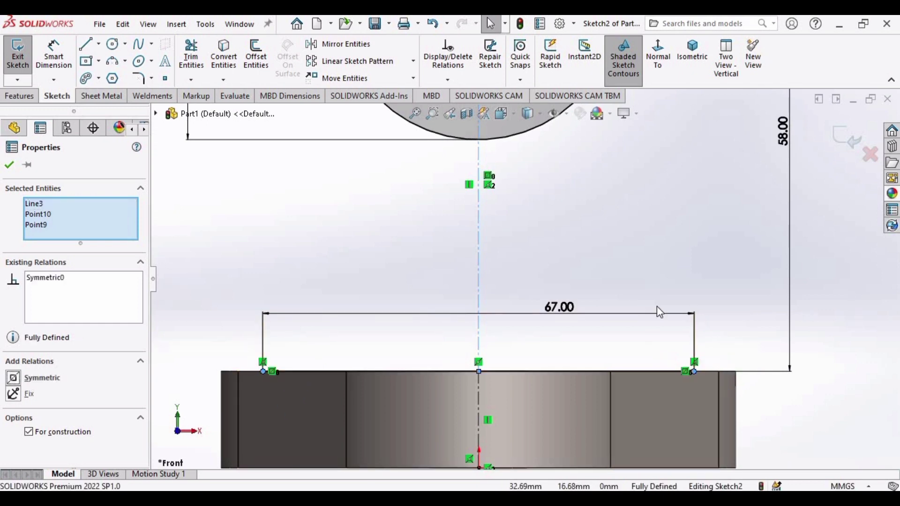
left_click(9, 166)
Draw a line from the Ø44 circle's left side to the 67 mm line's left end.
key("z")
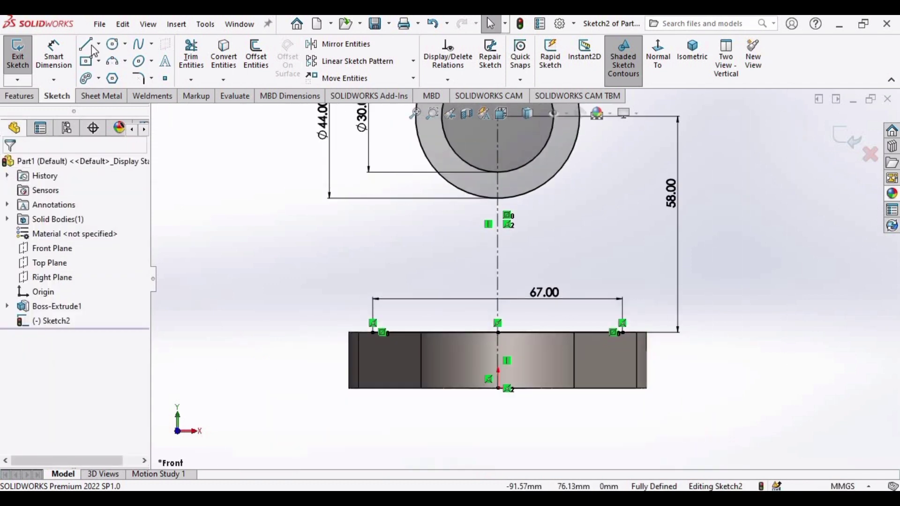
key("l")
key("z")
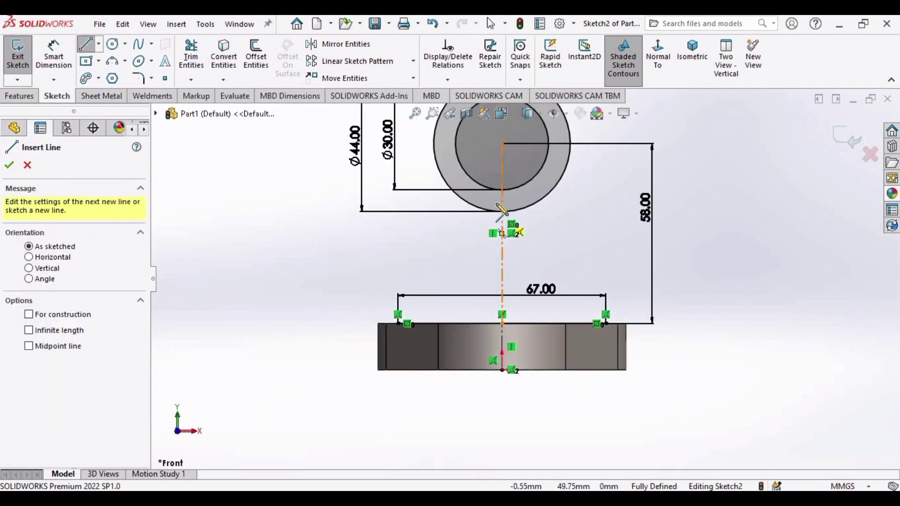
left_click(434, 143)
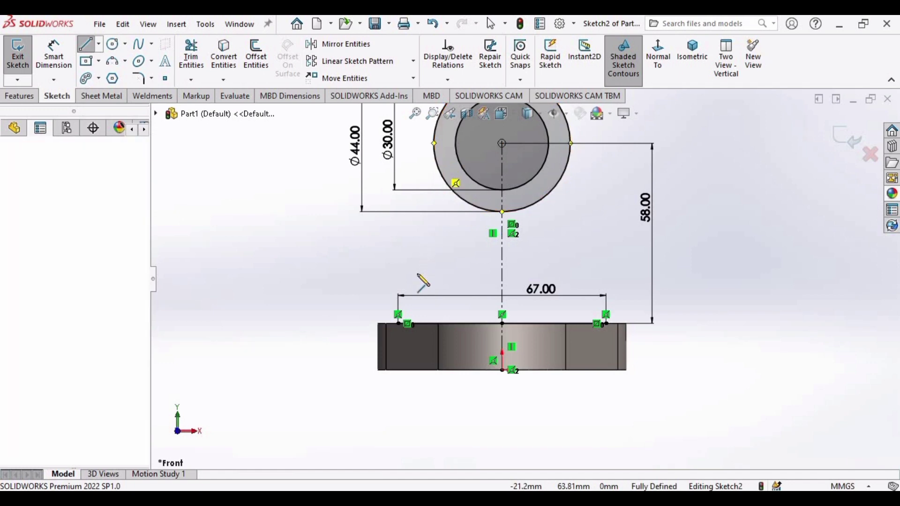
left_click(398, 322)
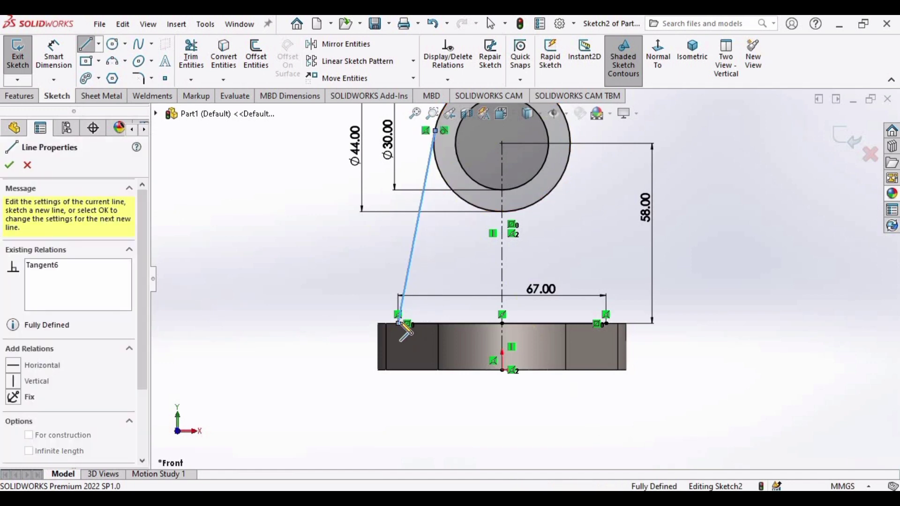
key("Escape")
scroll(430, 111, "up", 2)
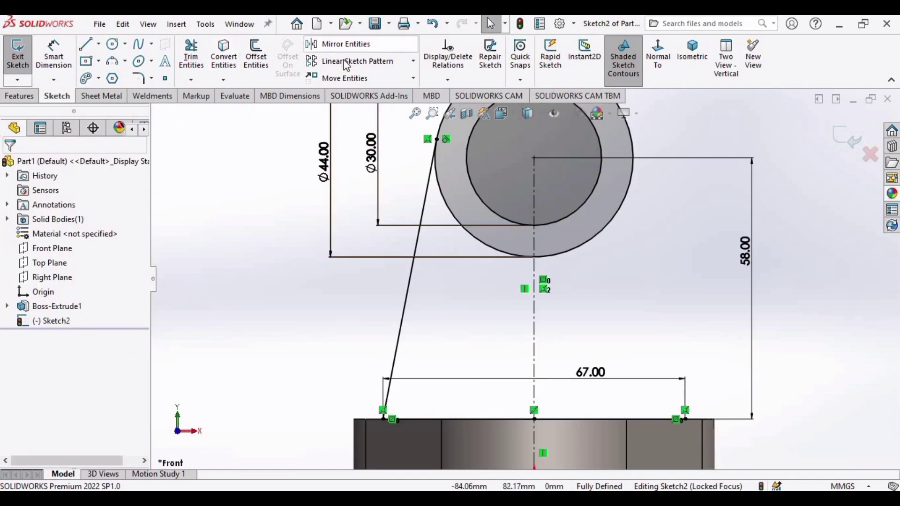
Mirror the slanted left arm edge about the vertical centerline.
left_click(342, 45)
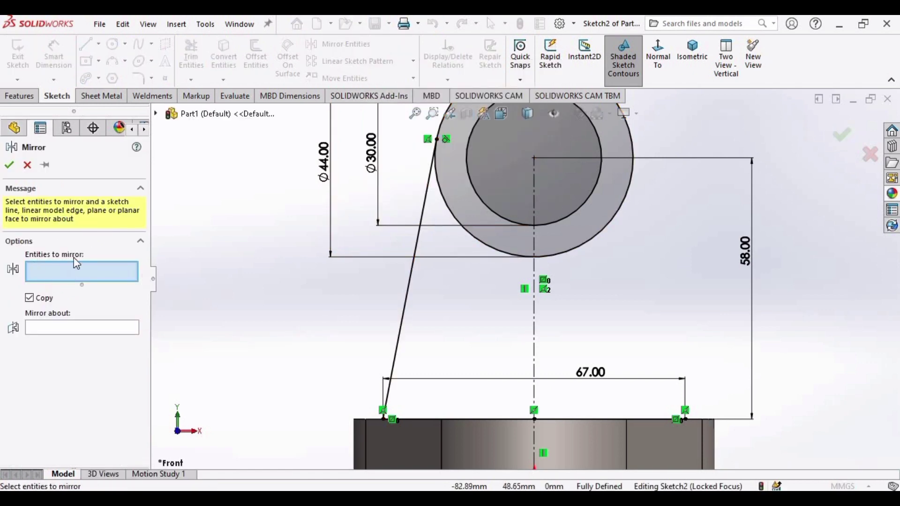
left_click(404, 317)
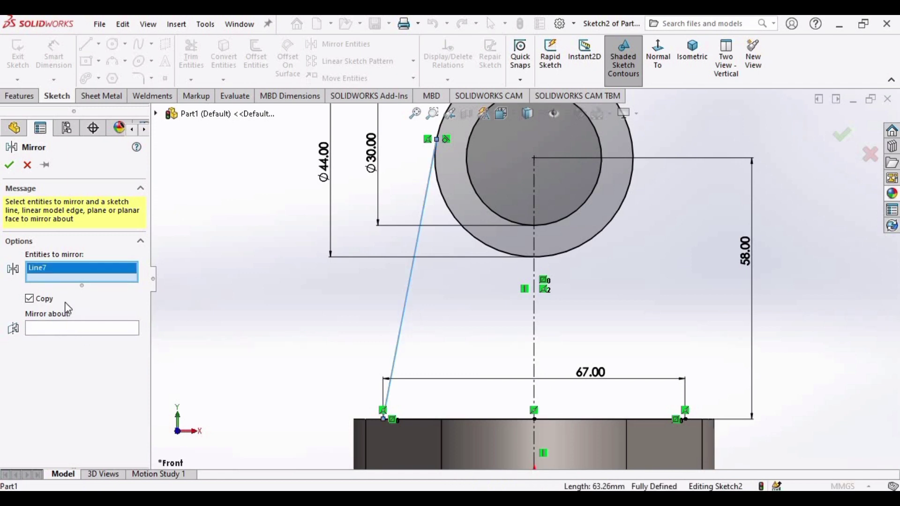
left_click(74, 328)
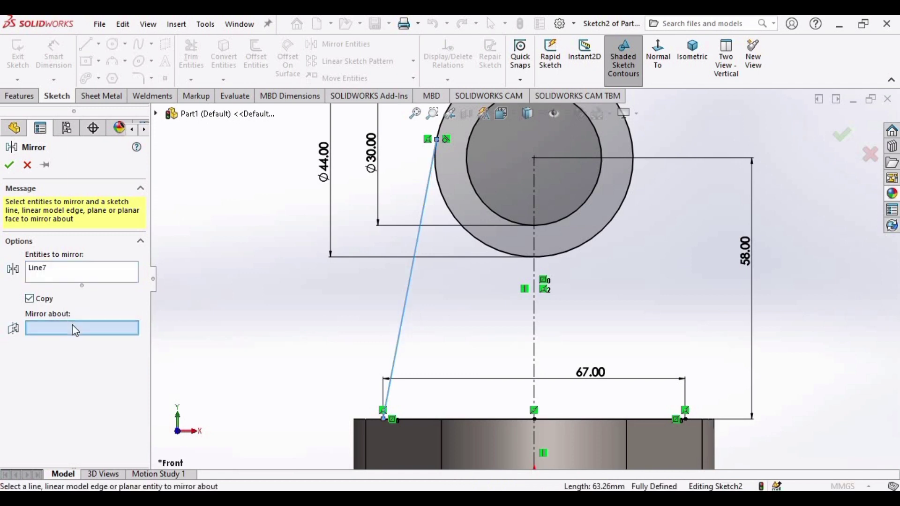
left_click(534, 356)
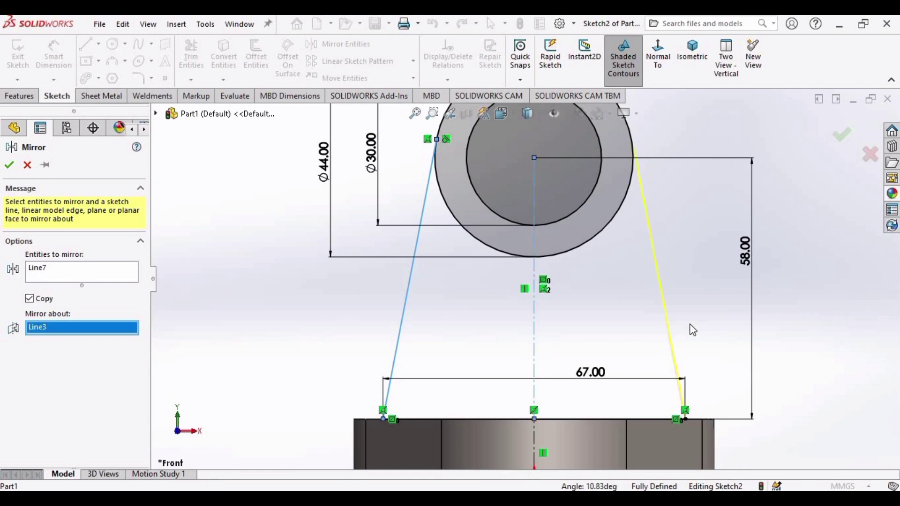
left_click(10, 166)
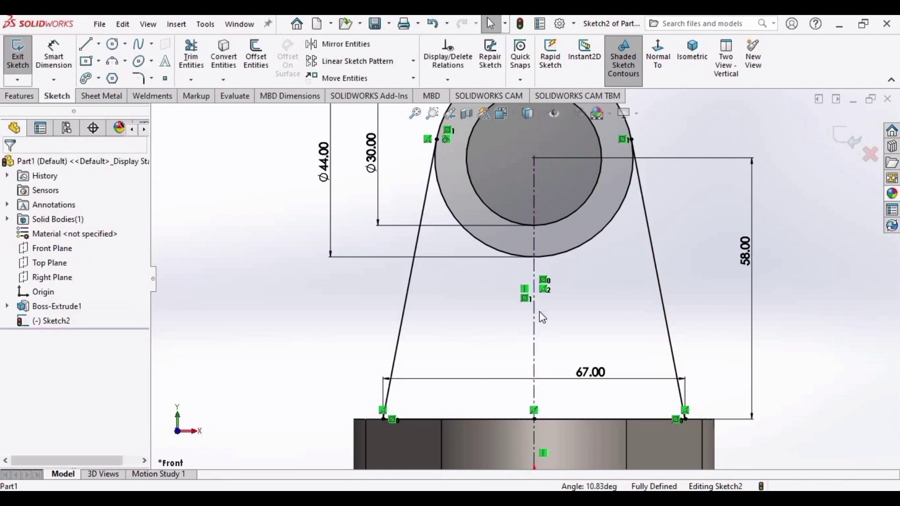
scroll(542, 318, "up", 2)
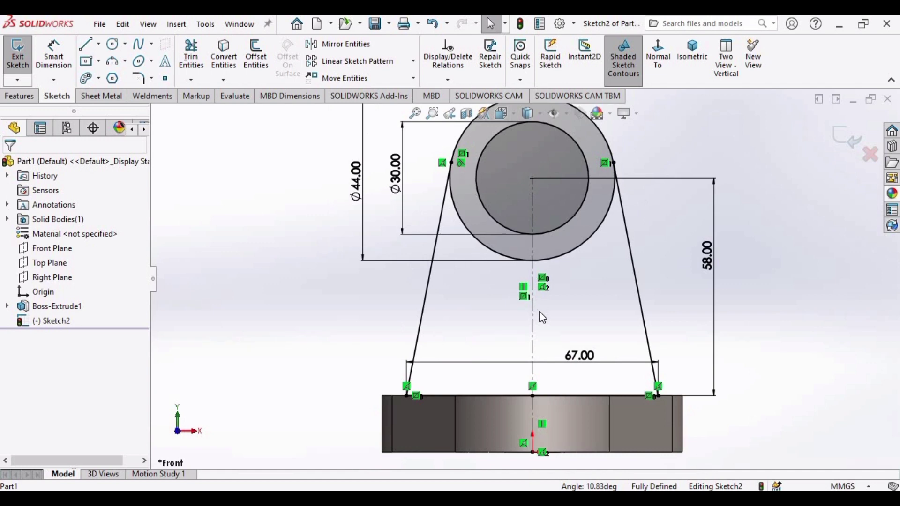
Trim the lower-left and lower-right arcs of the Ø44 circle.
left_click(192, 58)
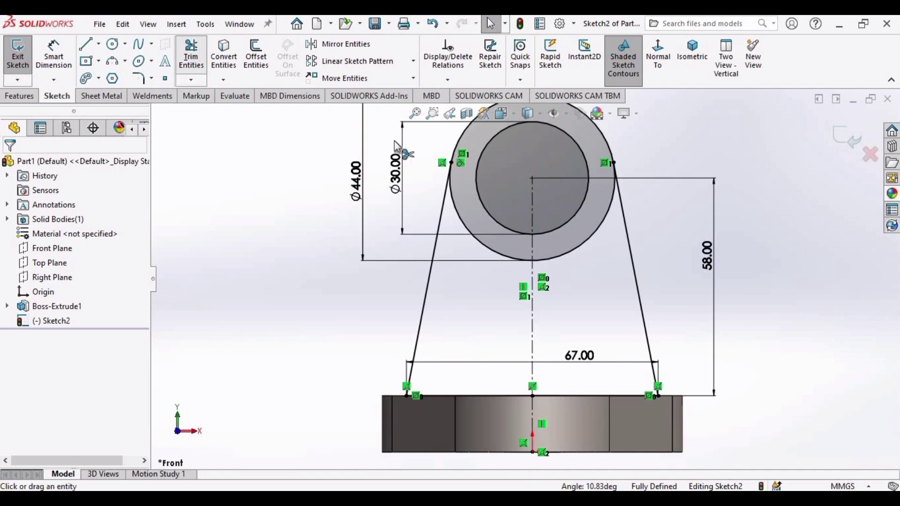
left_click(565, 252)
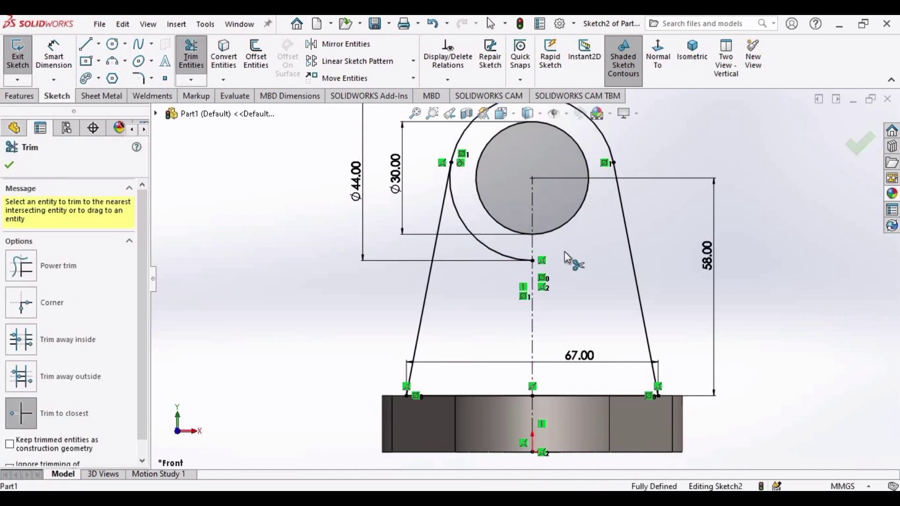
left_click(487, 249)
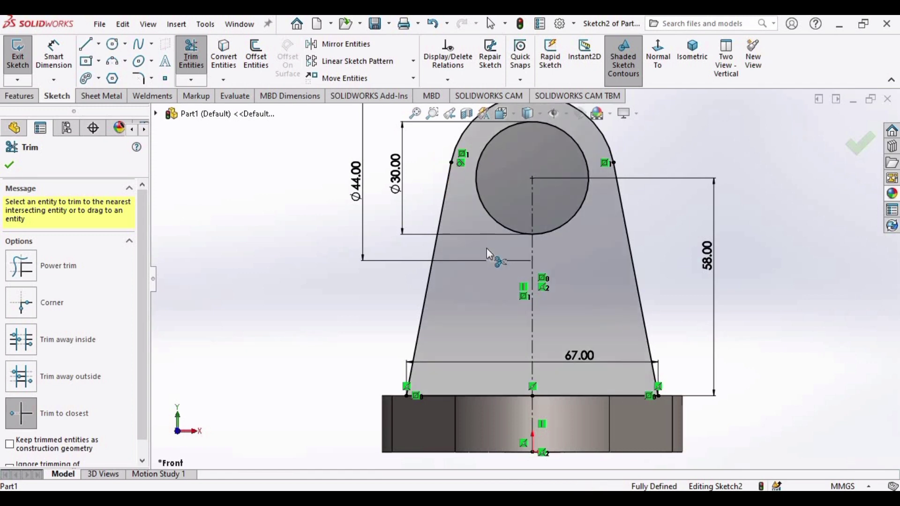
key("f")
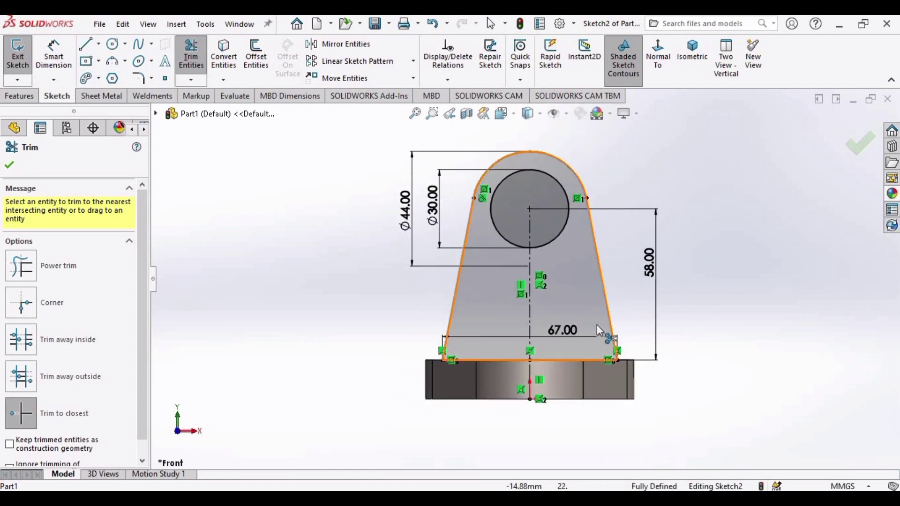
left_click(10, 167)
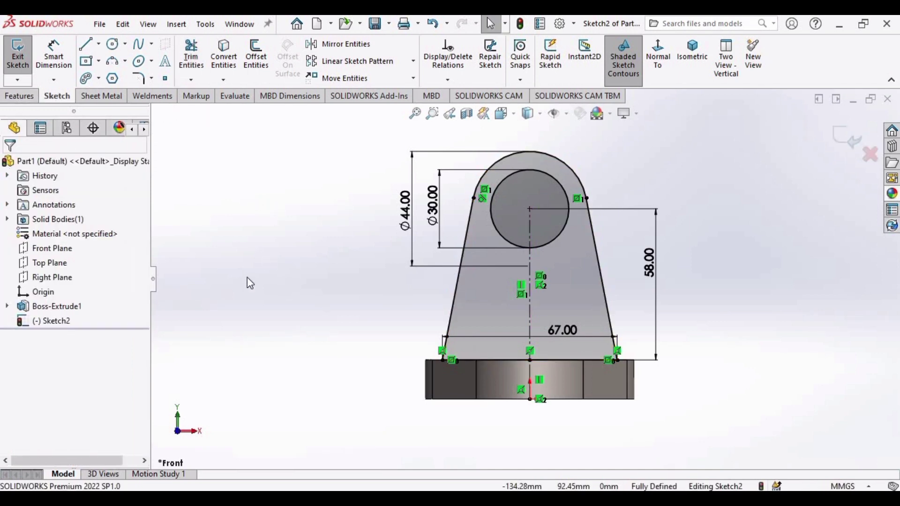
left_click(28, 97)
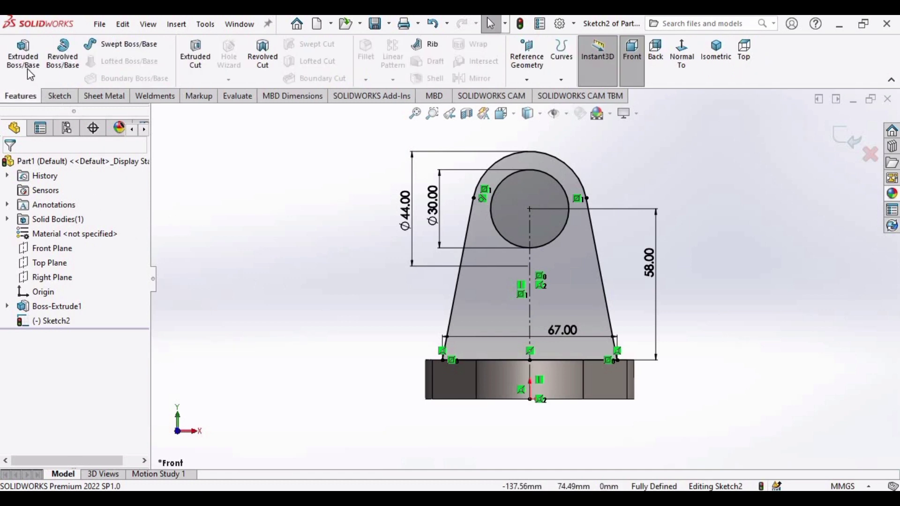
Extrude the arm profile 15 mm using the Mid Plane end condition.
left_click(23, 54)
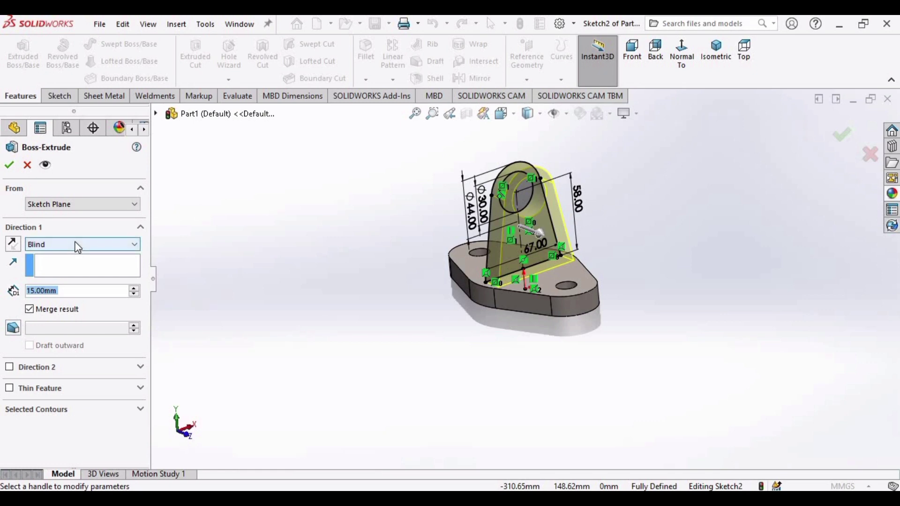
middle_click_drag(366, 282, 417, 278)
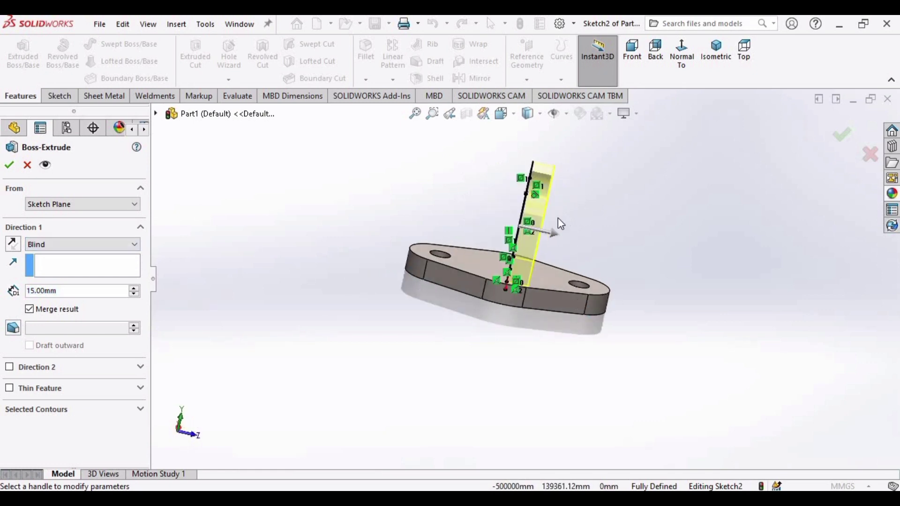
scroll(515, 338, "down", 3)
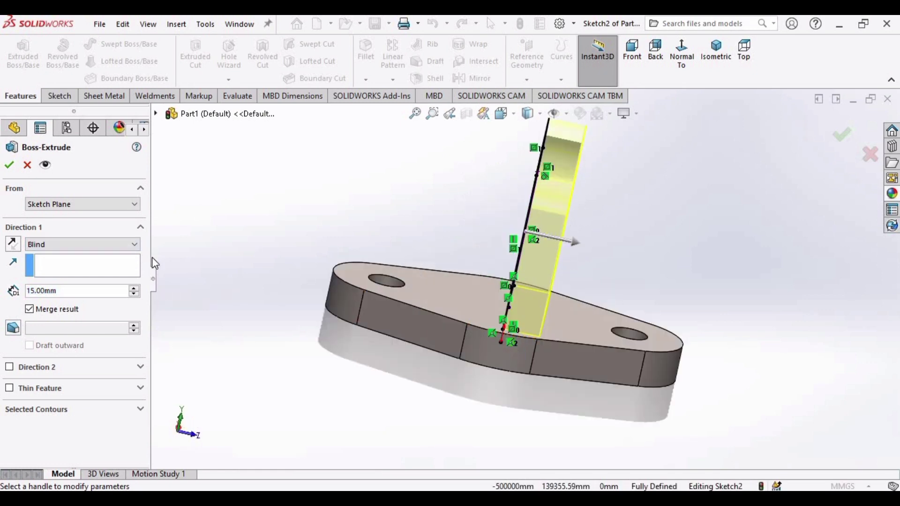
left_click(121, 245)
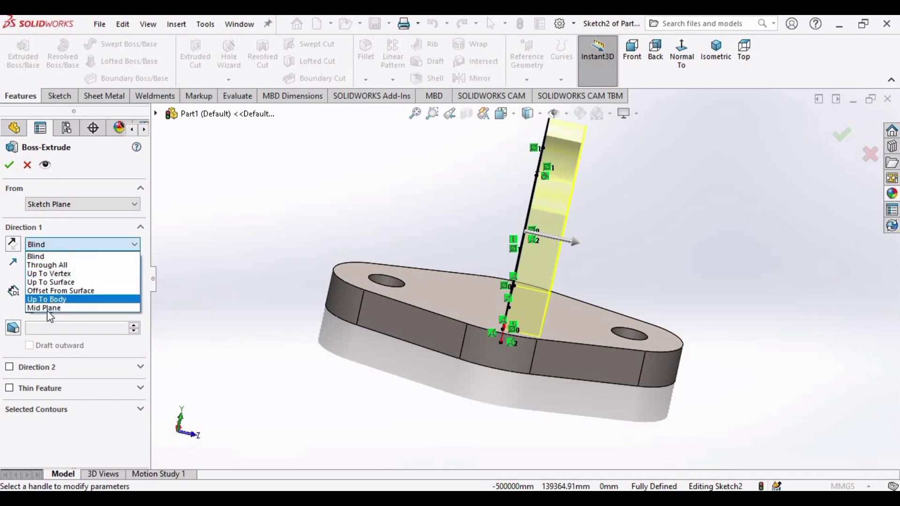
left_click(49, 308)
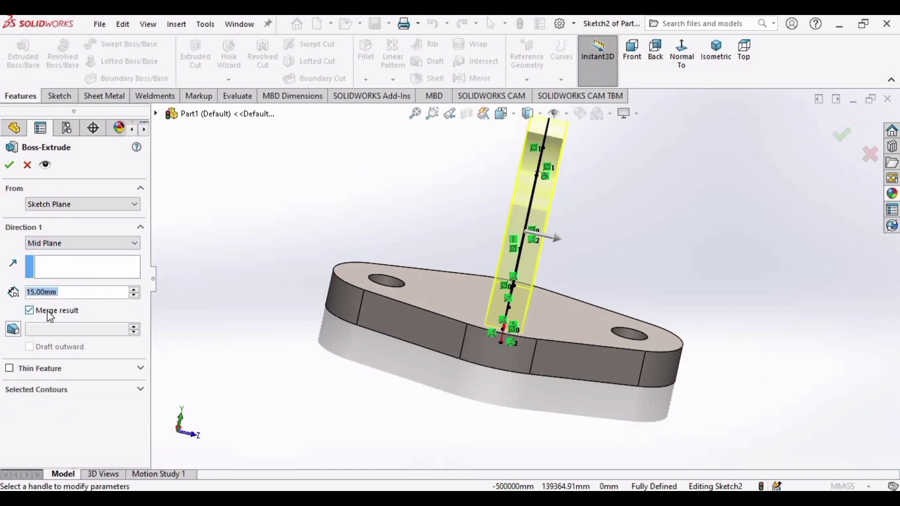
left_click(9, 170)
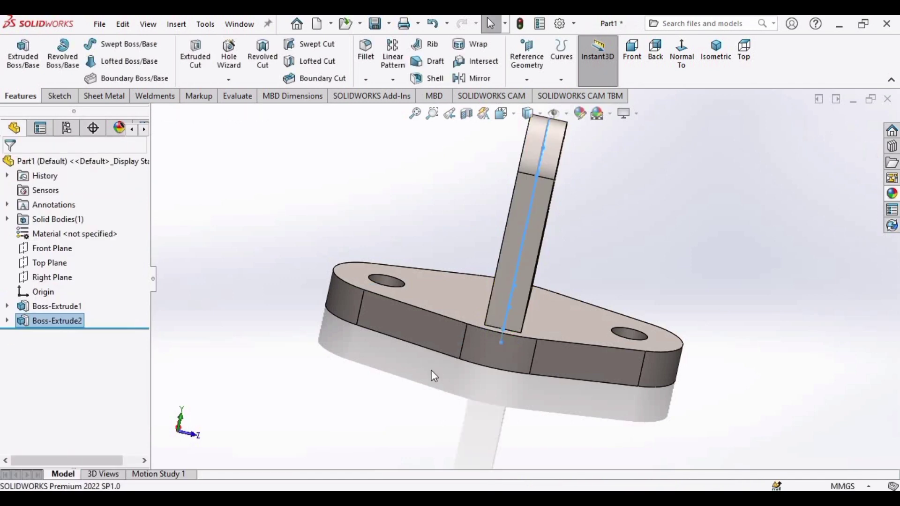
Orbit to the arm's front face and select it for a new sketch.
left_click(433, 374)
middle_click_drag(694, 408, 557, 376)
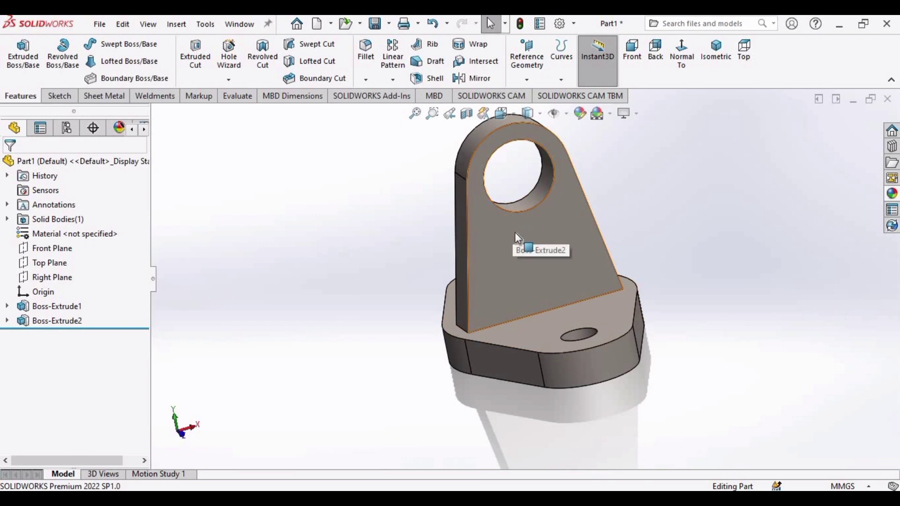
left_click(523, 220)
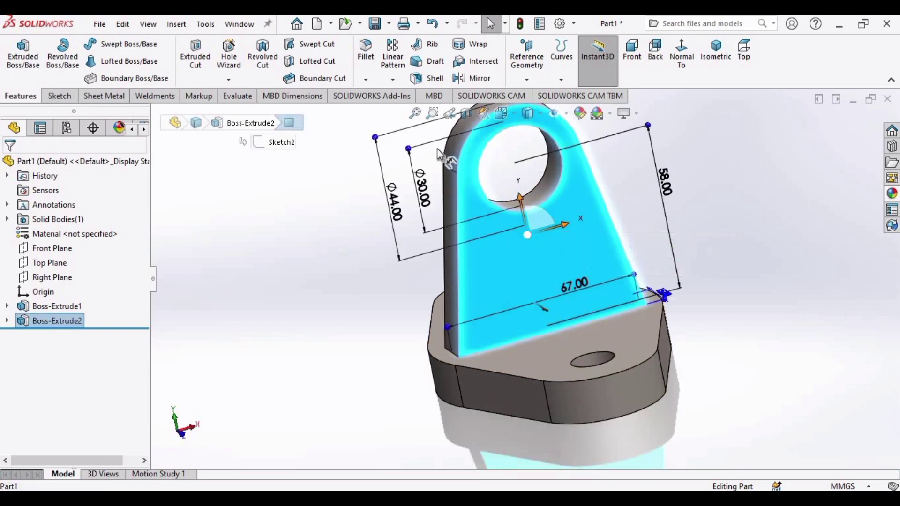
right_click(519, 243)
Start a sketch normal to the arm face with a horizontal construction centerline across the hole.
left_click(542, 176)
left_click(59, 95)
left_click(17, 54)
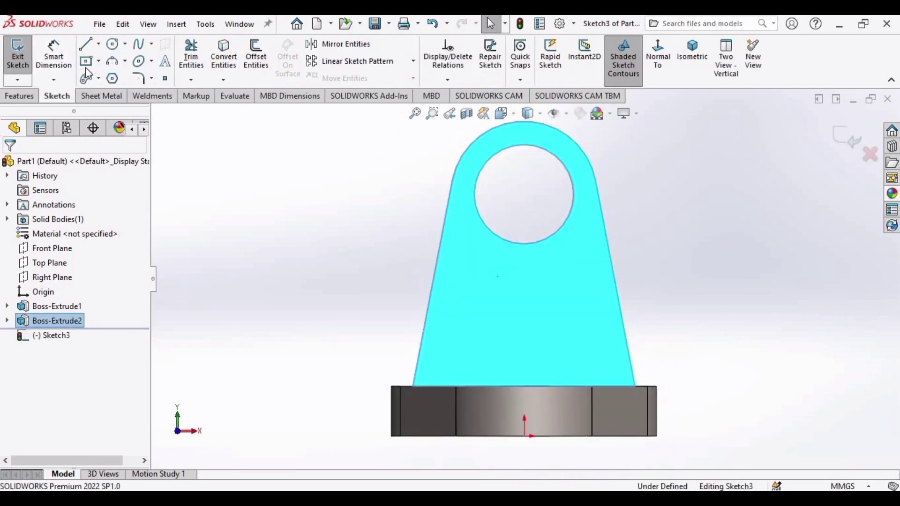
left_click(98, 45)
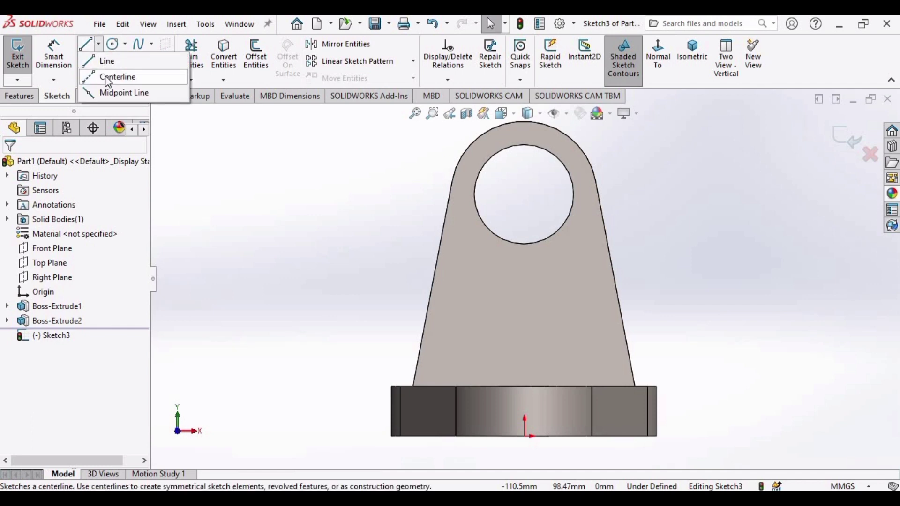
left_click(118, 77)
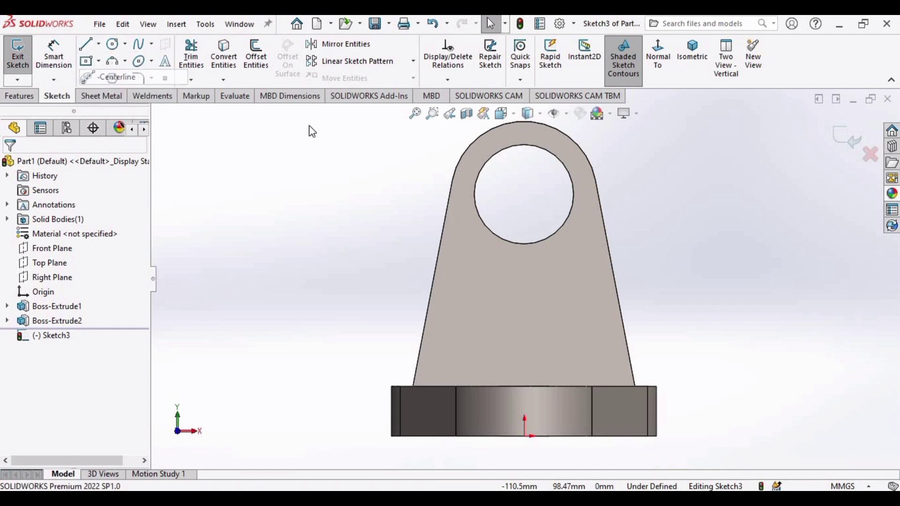
left_click(475, 193)
left_click(575, 193)
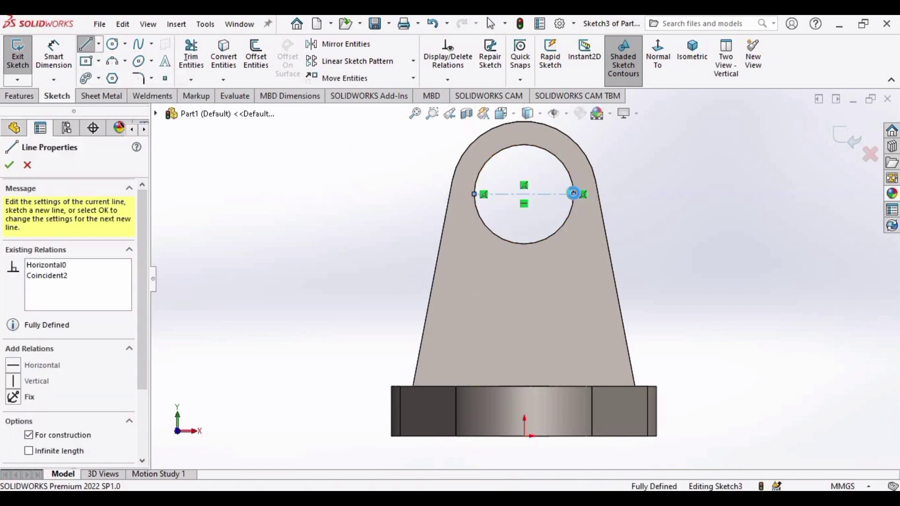
key("Escape")
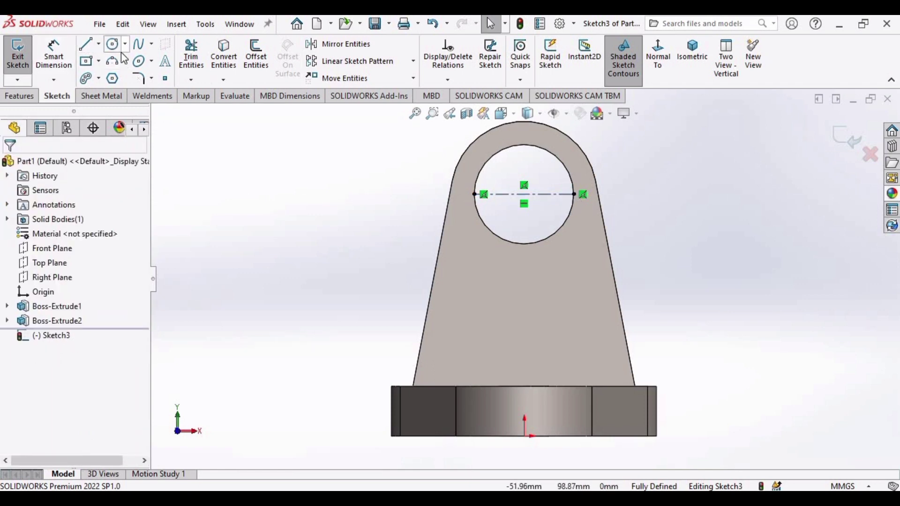
Draw two concentric circles centred on the hole.
left_click(113, 44)
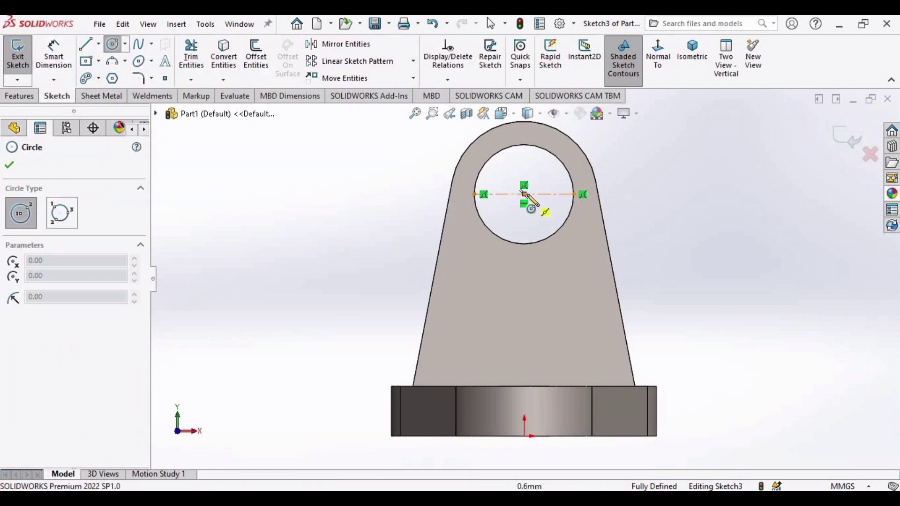
left_click(525, 194)
left_click(506, 143)
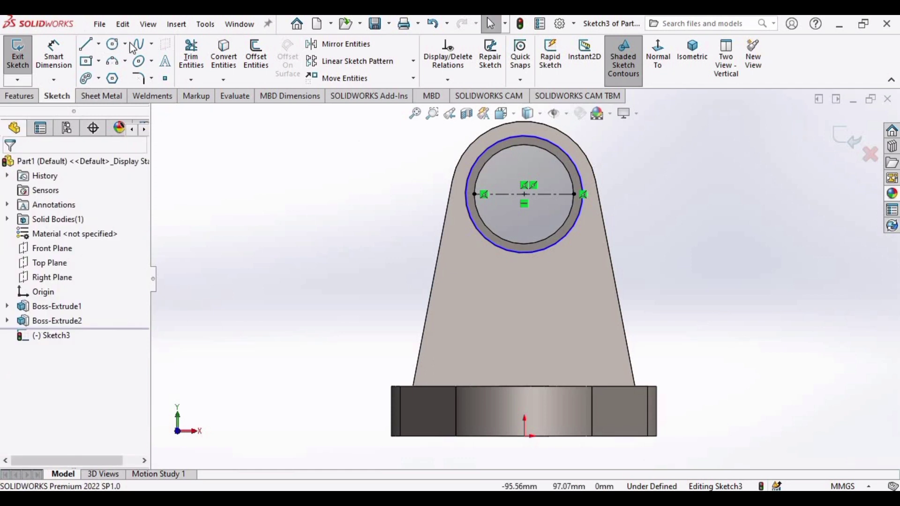
left_click(525, 194)
left_click(435, 204)
key("Escape")
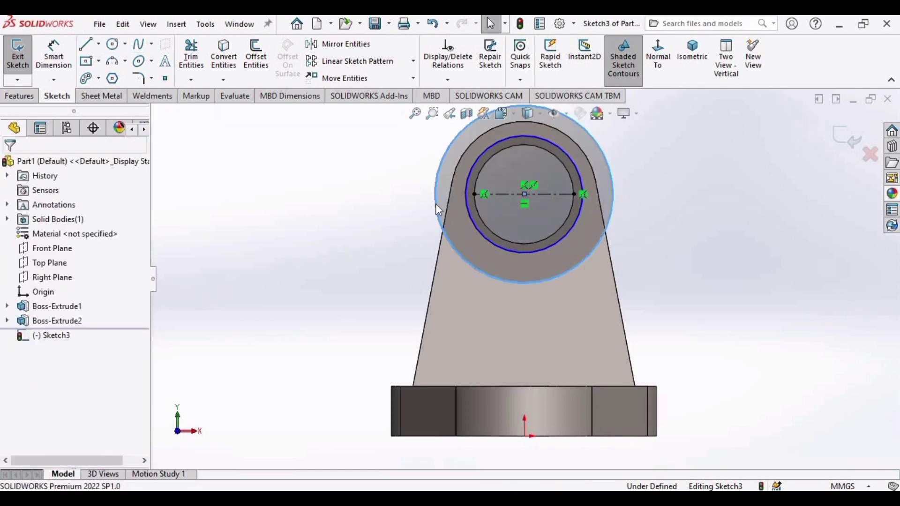
Dimension the circles to Ø44 mm outer and Ø30 mm inner diameter.
left_click(68, 71)
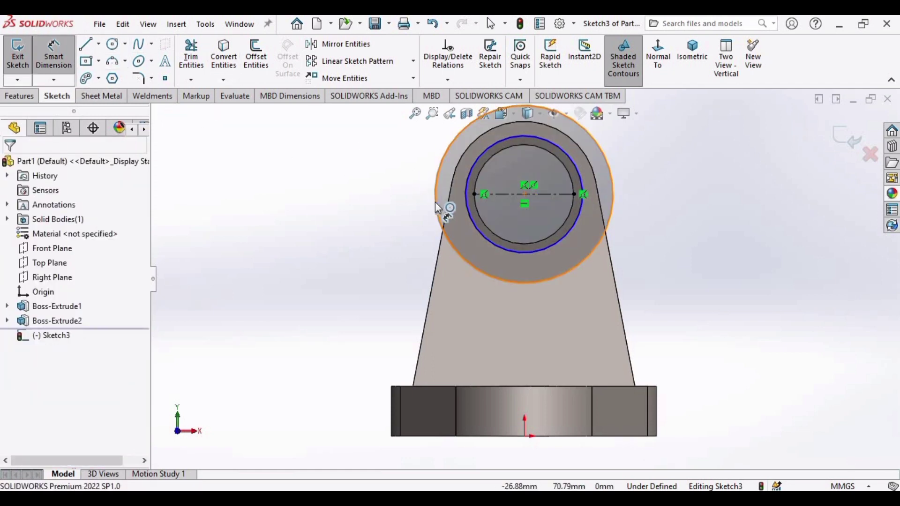
left_click(343, 203)
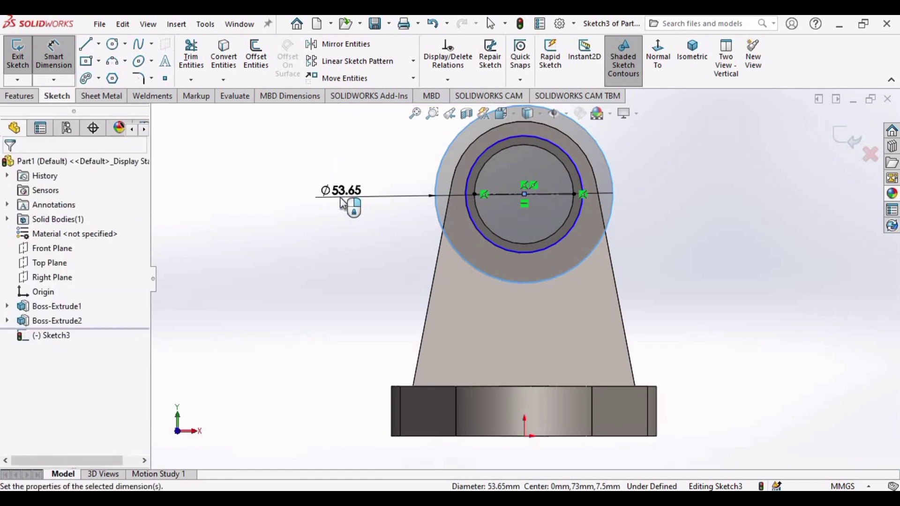
type("46")
key("Return")
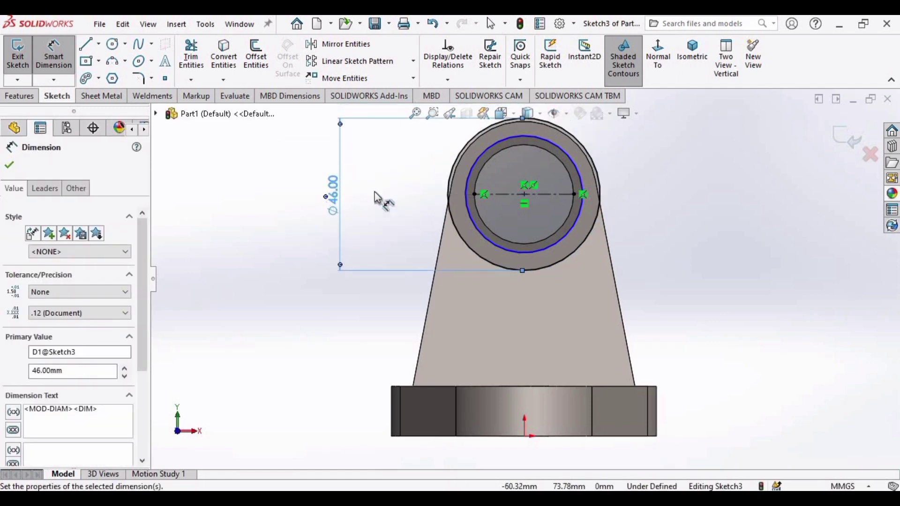
left_click(465, 203)
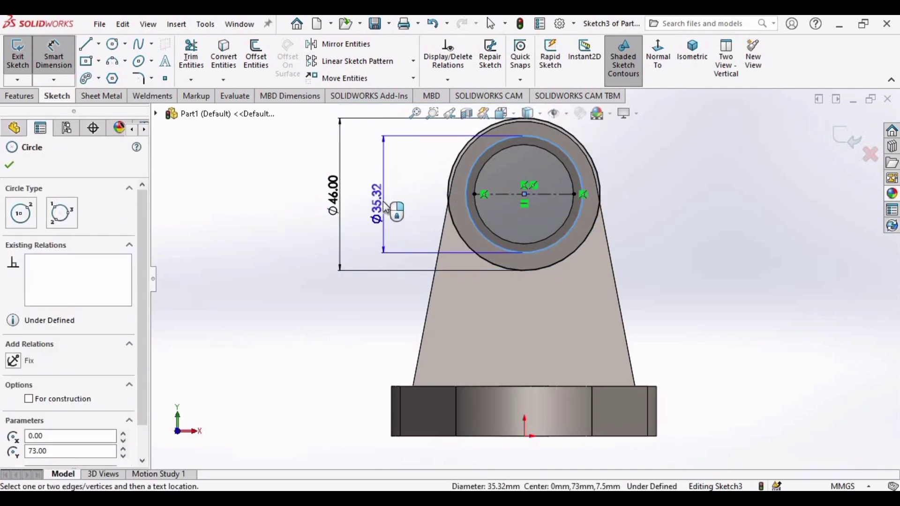
left_click(383, 205)
type("30")
key("Return")
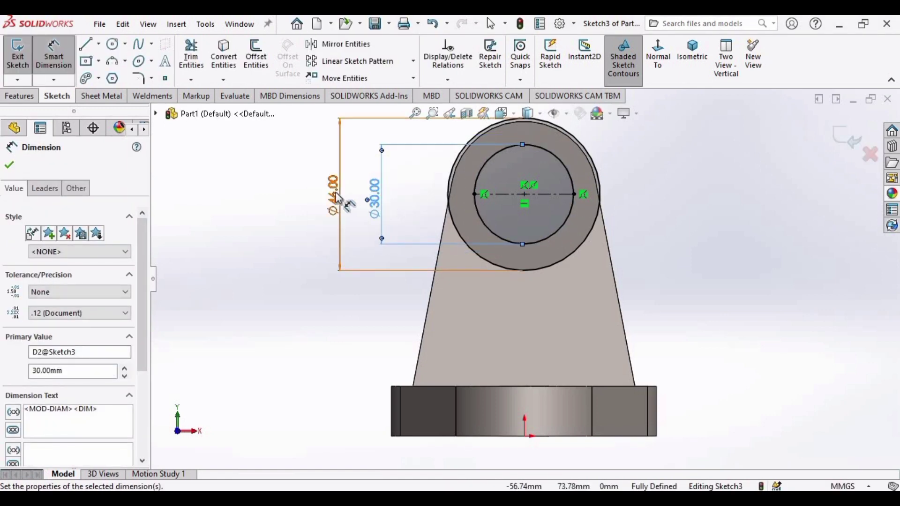
double_click(333, 195)
type("44")
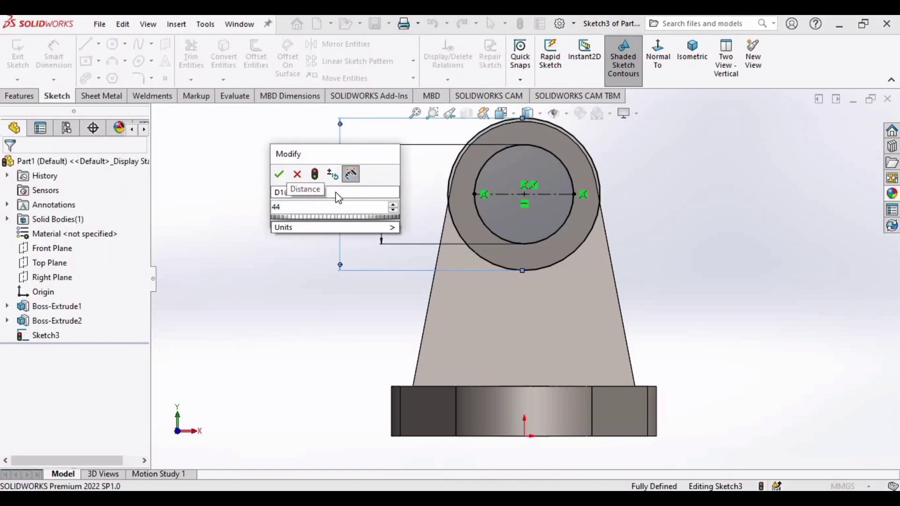
key("Return")
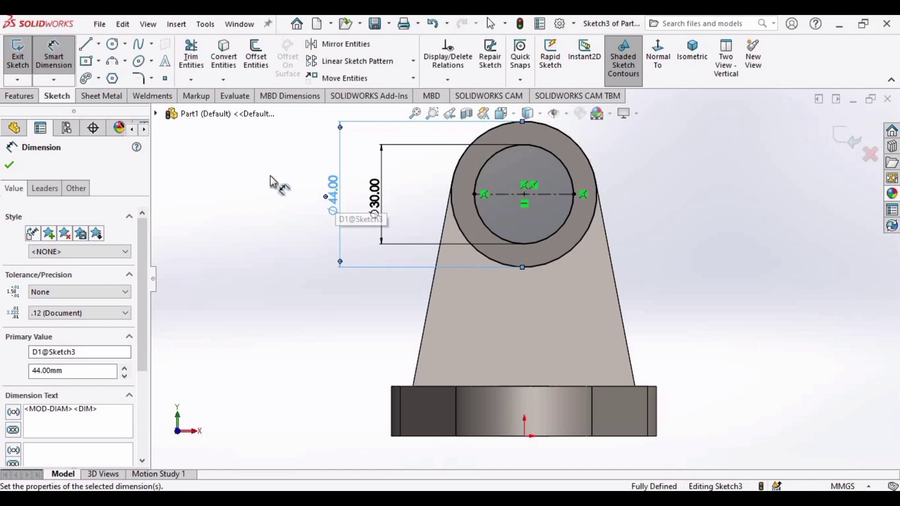
left_click(9, 167)
Extrude the ring sketch Blind 10 mm as Boss-Extrude3, creating a ring boss around the Ø30 mm hole.
left_click(17, 95)
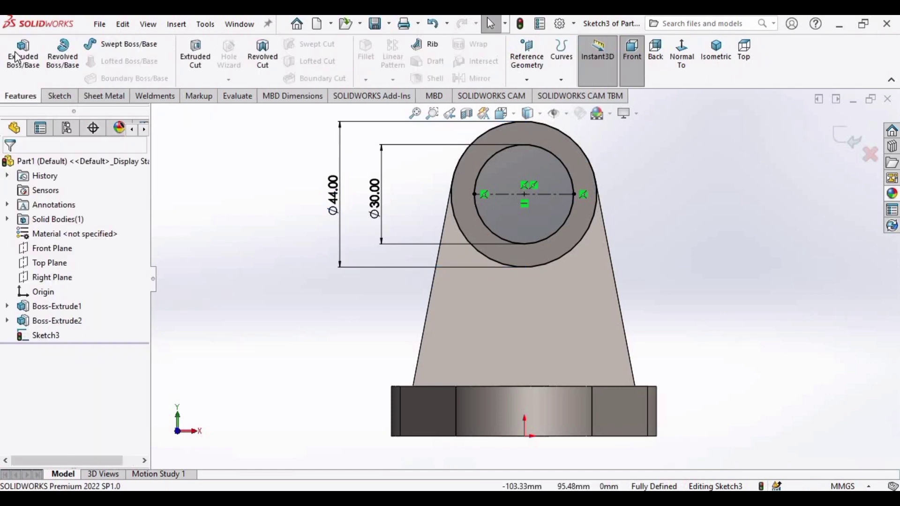
left_click(18, 51)
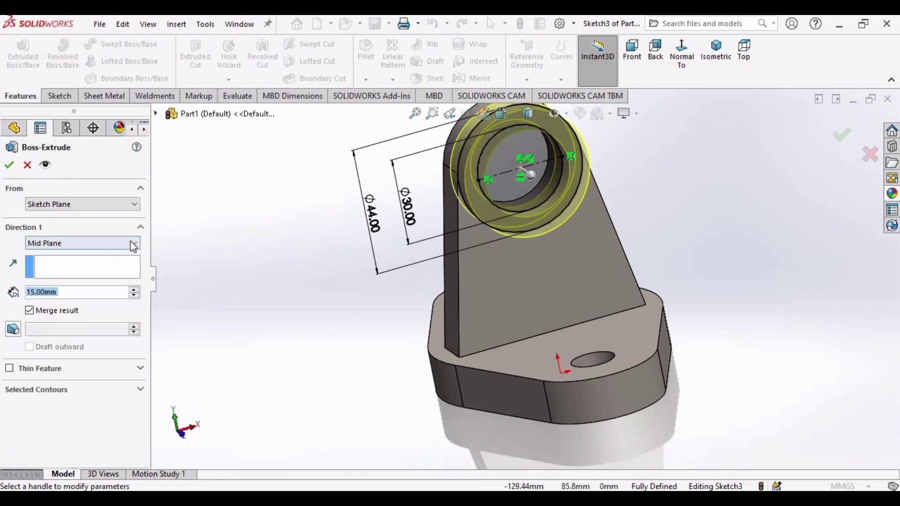
left_click(133, 244)
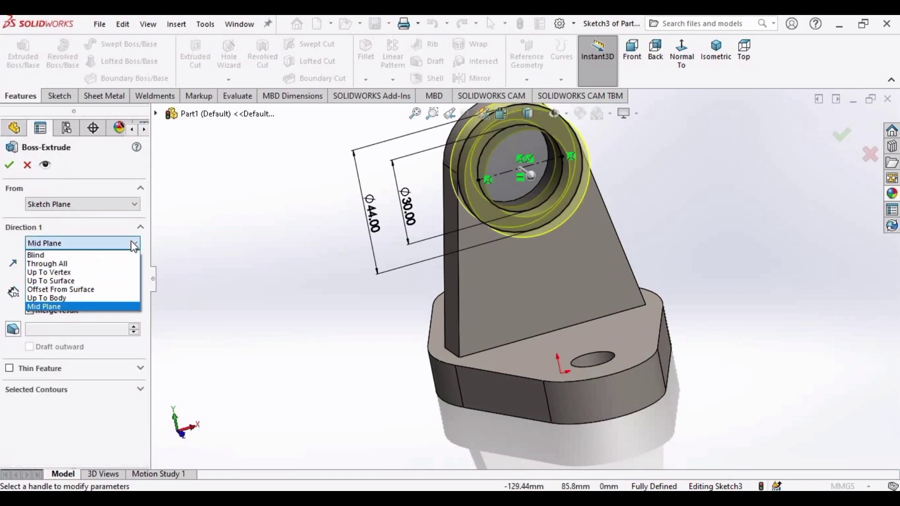
left_click(206, 258)
middle_click_drag(342, 217, 421, 210)
left_click(63, 291)
type("10")
key("Return")
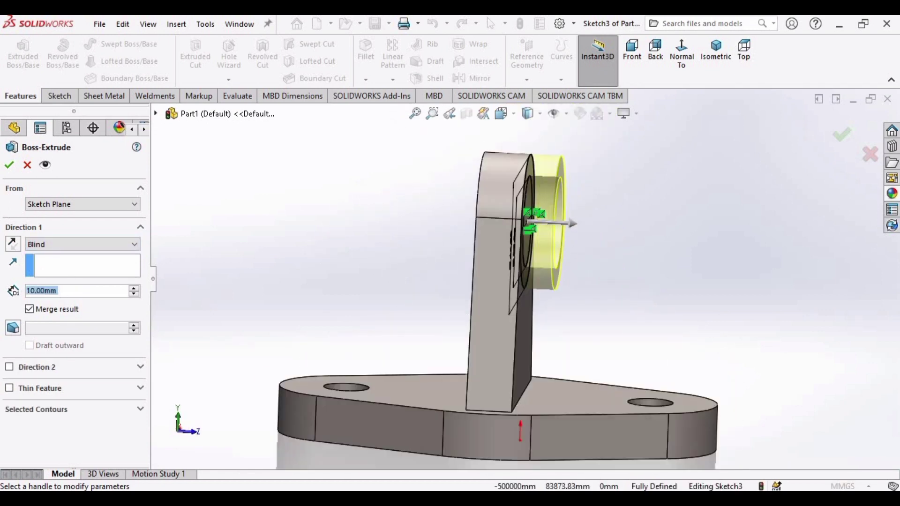
left_click(7, 165)
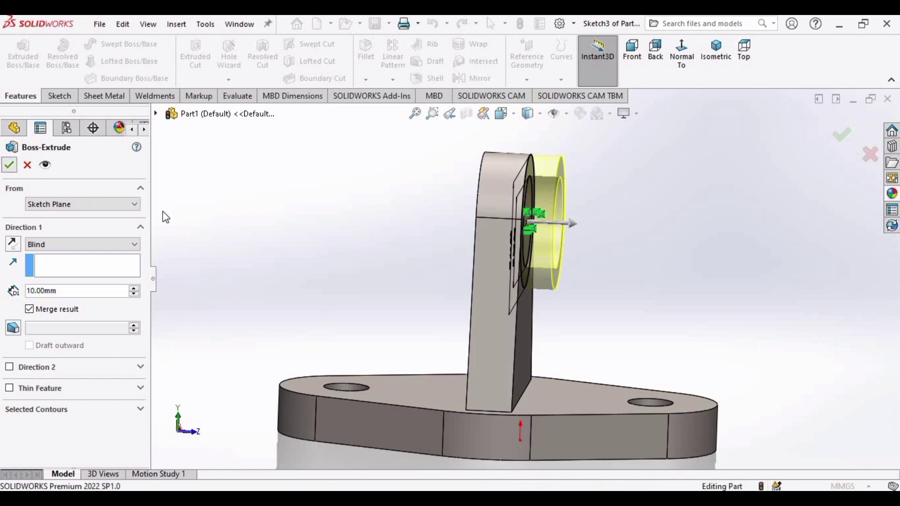
left_click(261, 231)
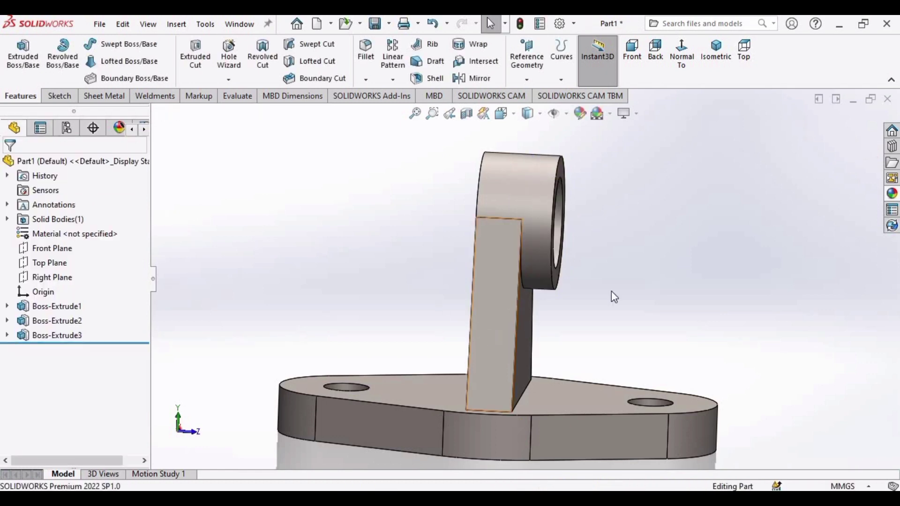
middle_click_drag(585, 269, 573, 244)
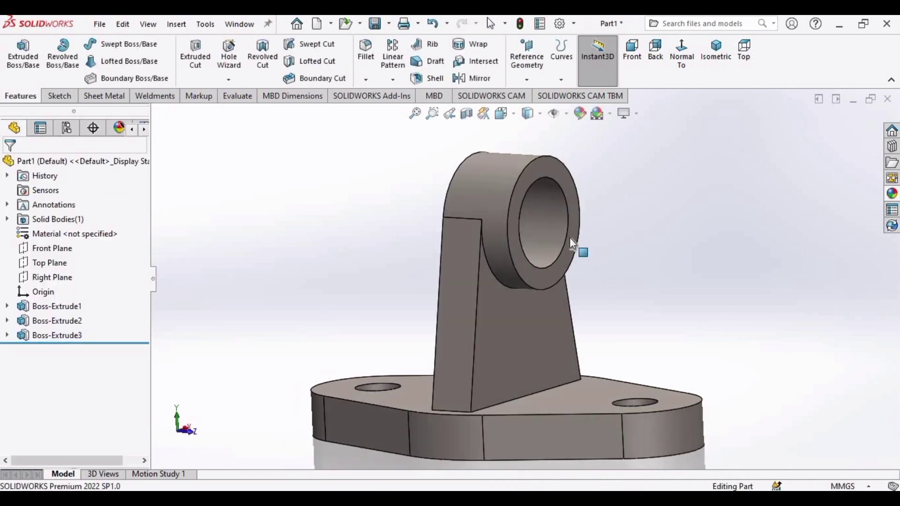
Mirror Boss-Extrude3 about the Front Plane, creating Mirror1.
left_click(487, 81)
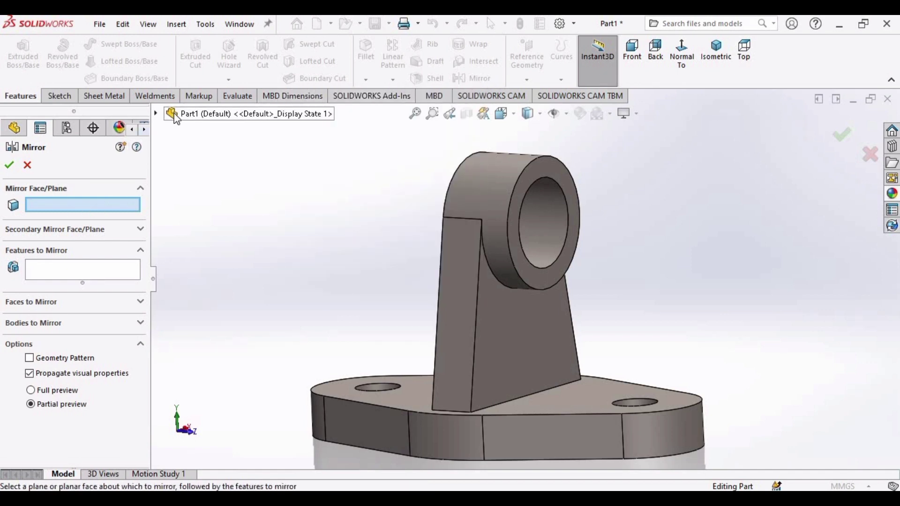
left_click(157, 113)
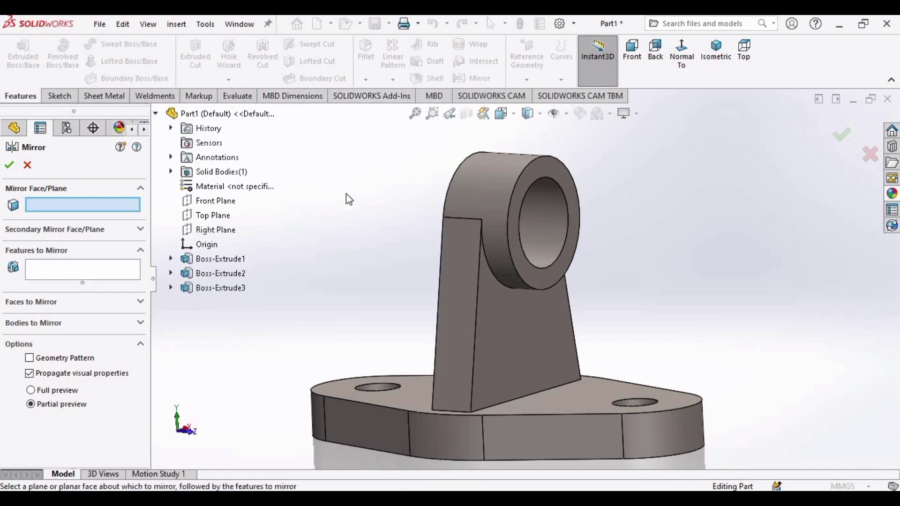
left_click(228, 203)
mouse_move(386, 245)
middle_mouse_down()
mouse_move(426, 240)
mouse_move(396, 242)
middle_mouse_up()
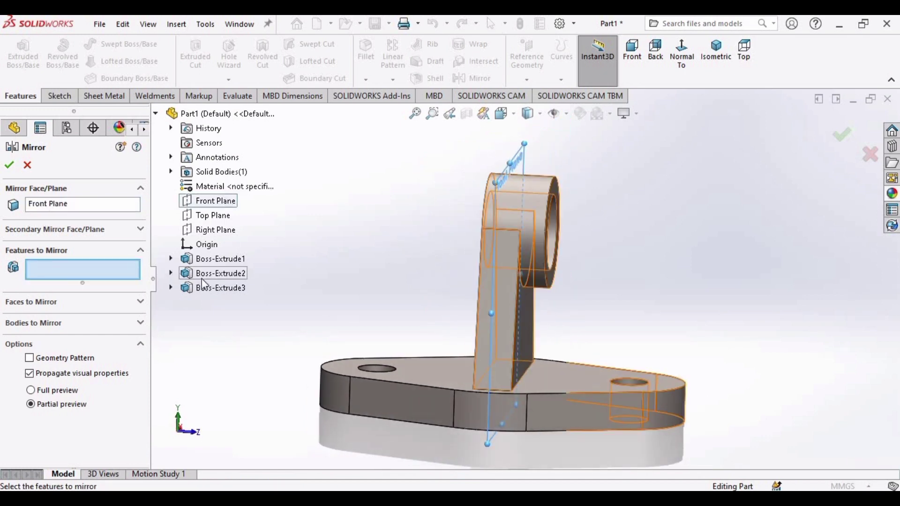
left_click(211, 289)
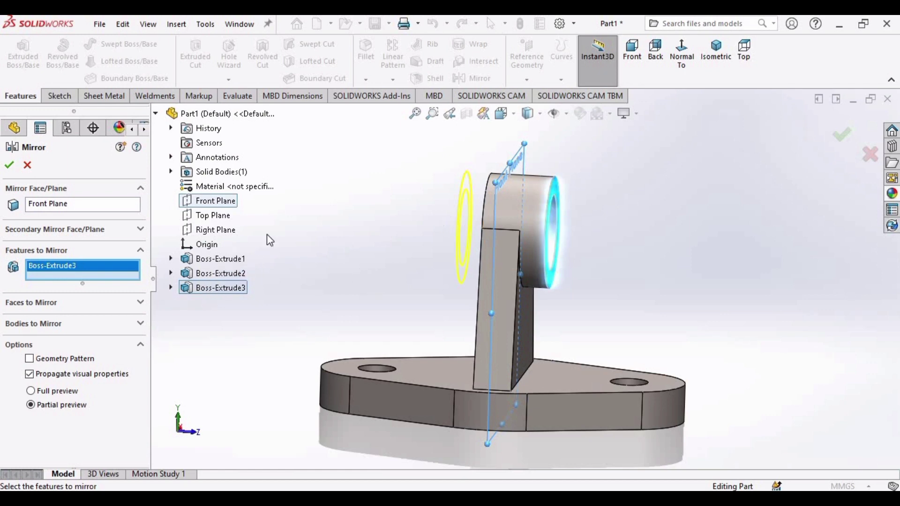
left_click(11, 166)
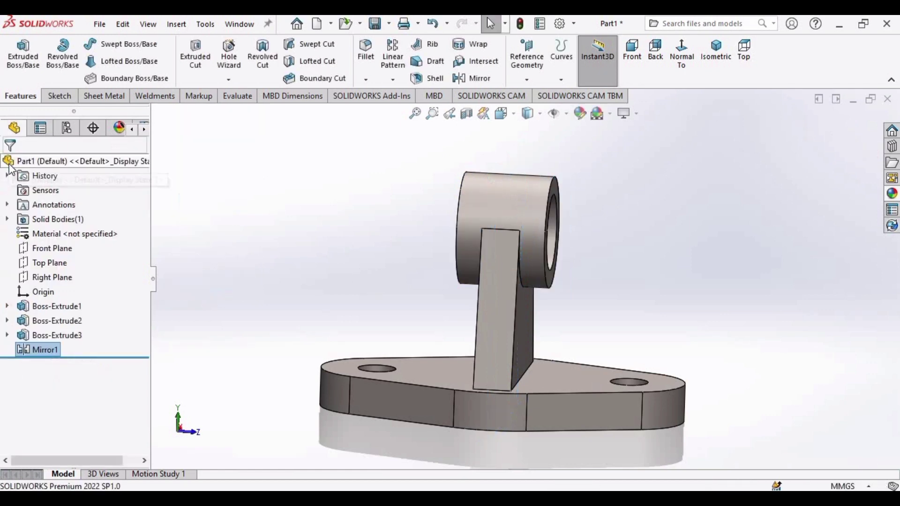